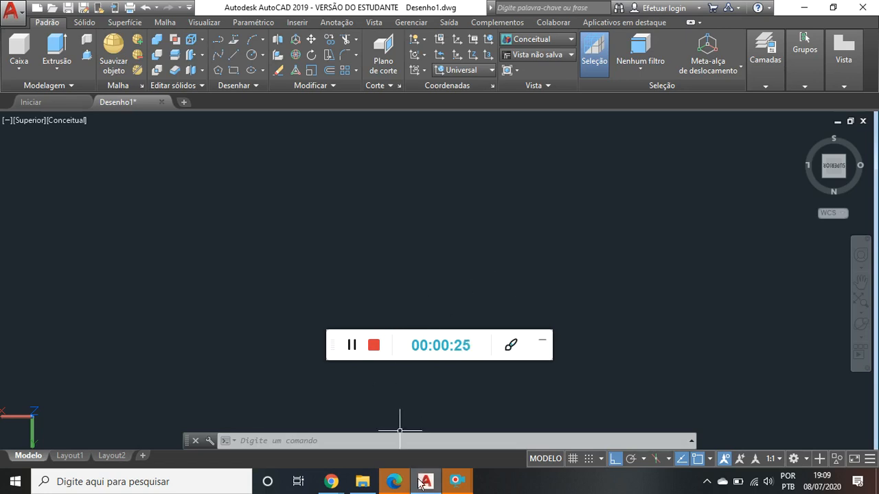
- Examine the dimensions of isometric part 16 in the perspectiva.cdr PDF in Chrome, and return to AutoCAD
mouse_move(343, 486)
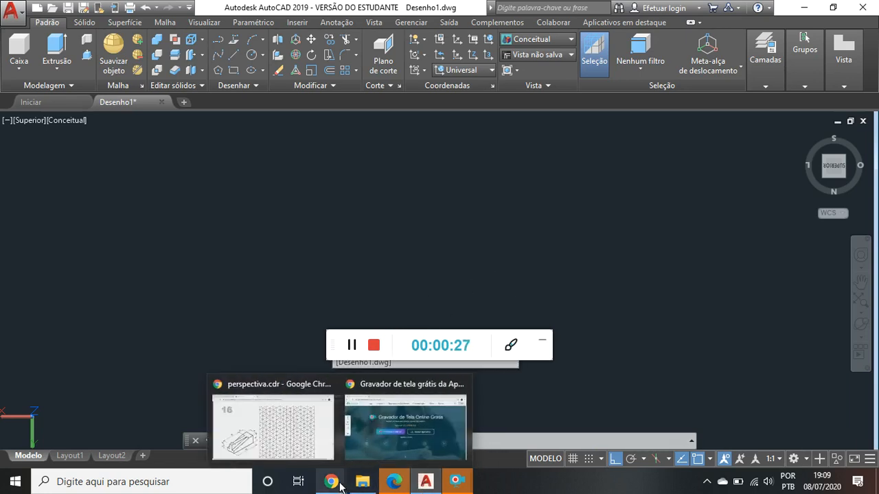
left_click(304, 444)
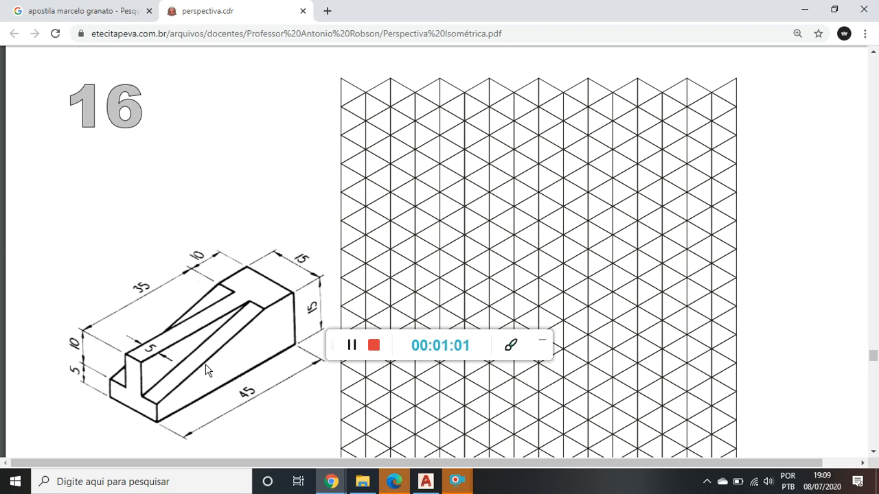
left_click_drag(336, 339, 680, 475)
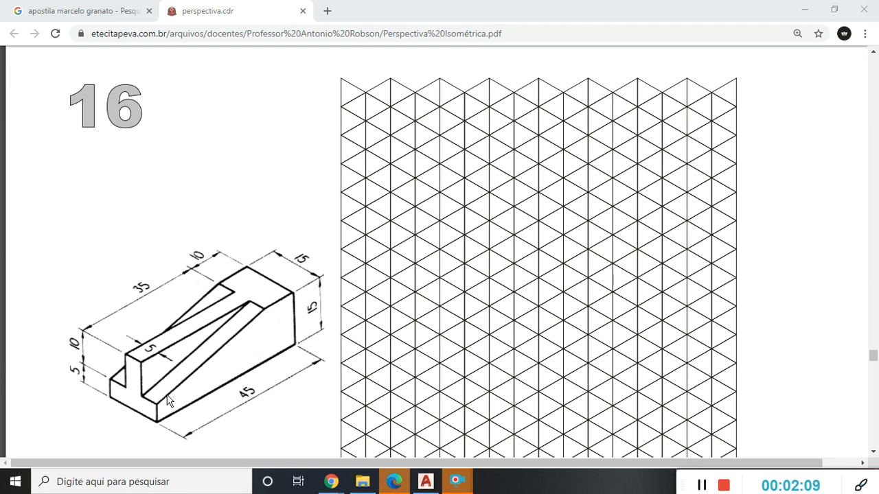
left_click(425, 481)
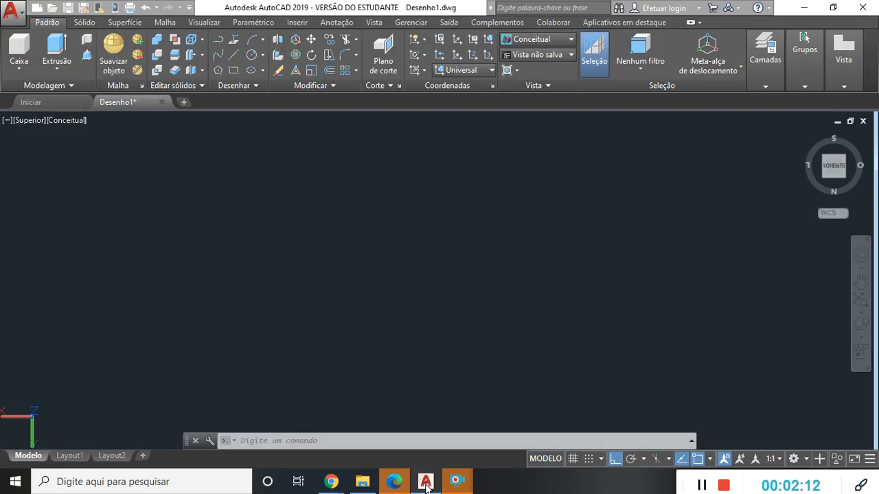
left_click(232, 55)
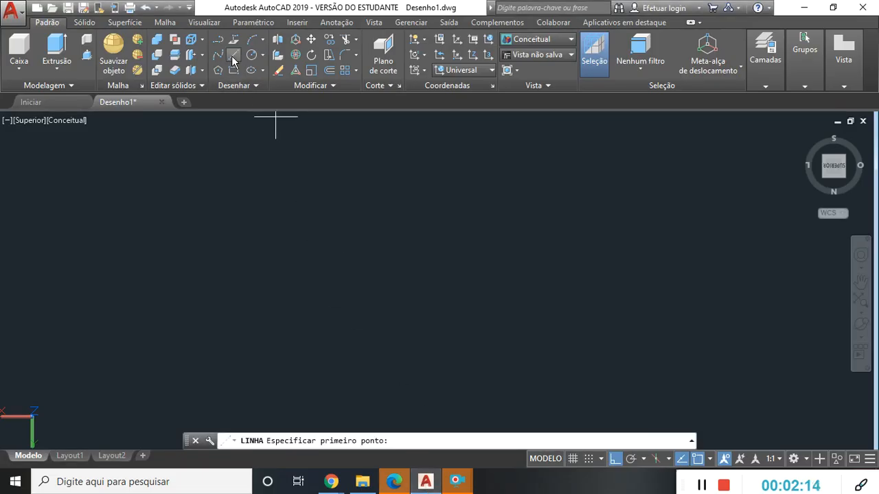
left_click(310, 234)
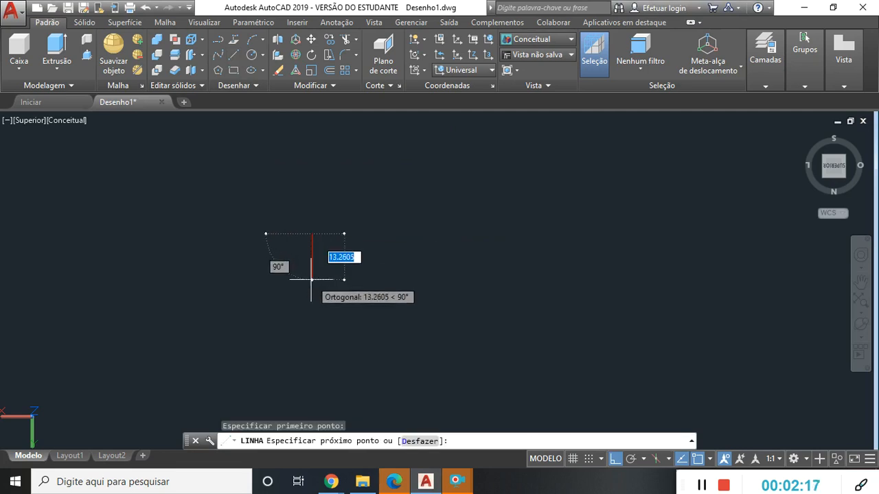
key("Escape")
- Make layer 0 the current layer
mouse_move(765, 55)
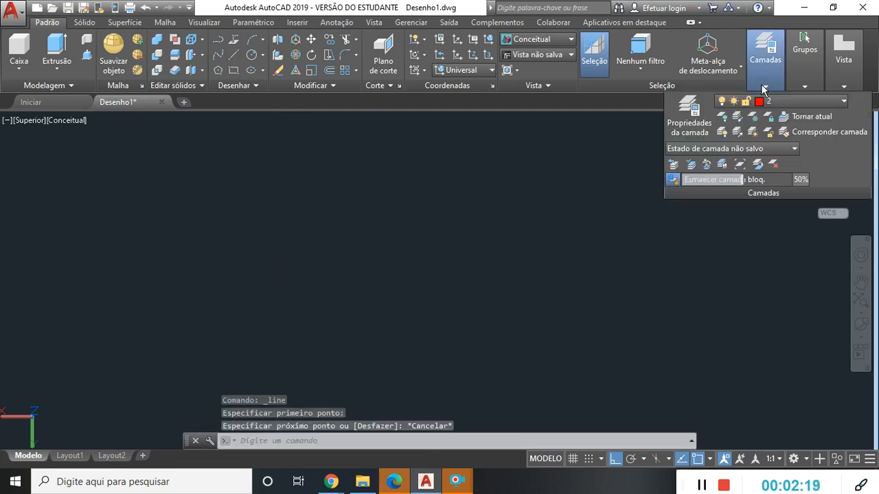
left_click(807, 102)
left_click(803, 114)
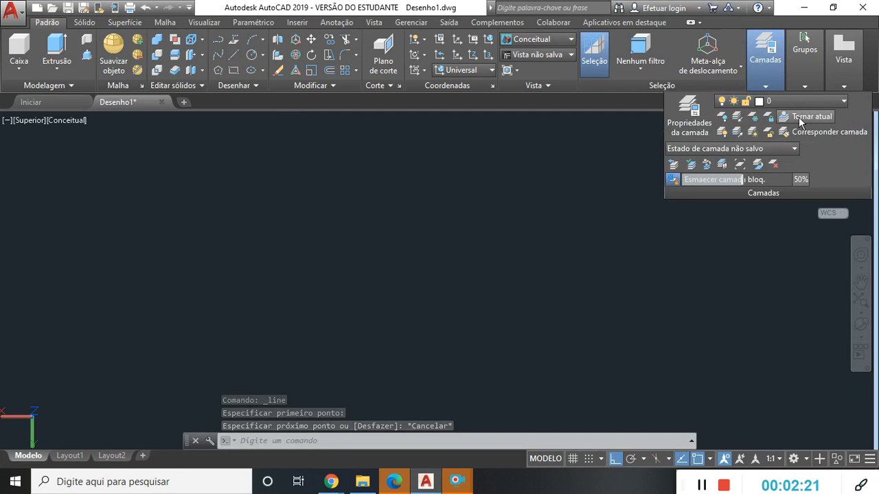
- Draw a closed square of 15 by 15 units with the Line command in the top view
left_click(234, 55)
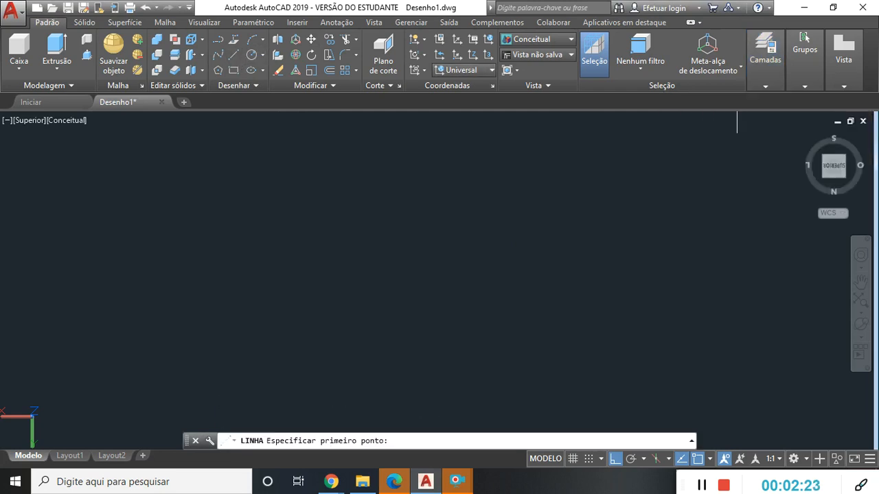
left_click(233, 198)
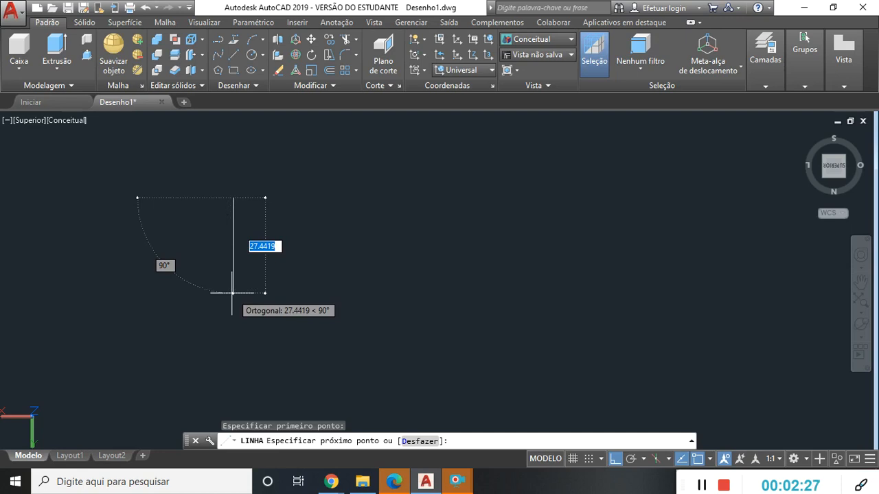
type("15")
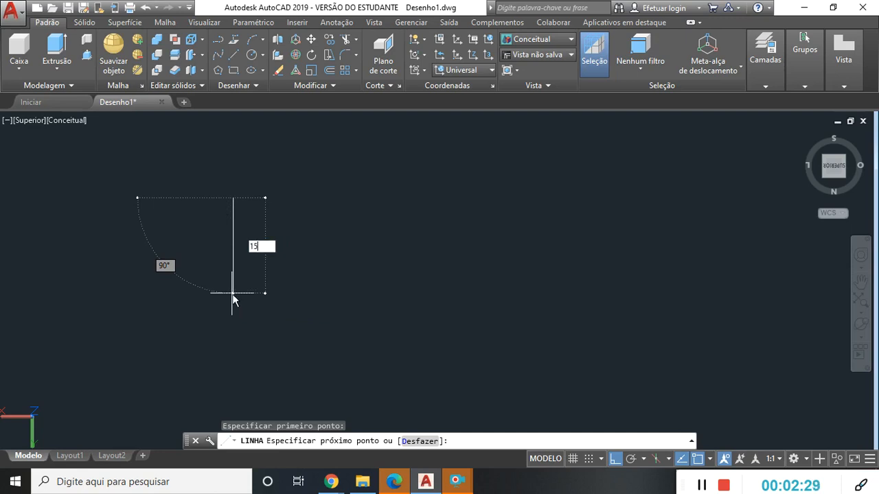
key("Return")
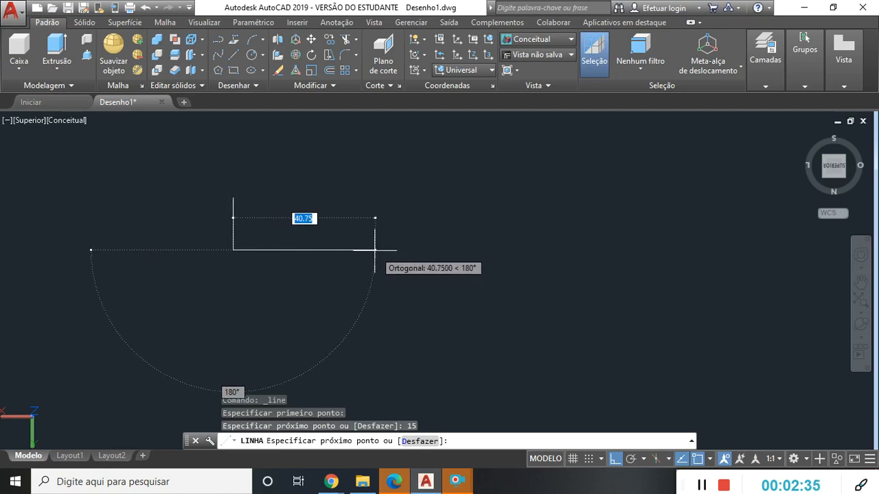
type("1")
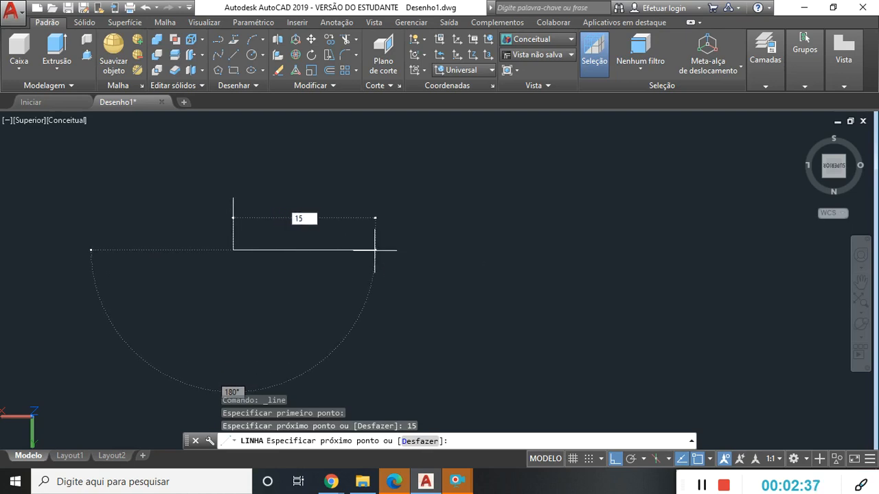
type("5")
key("Return")
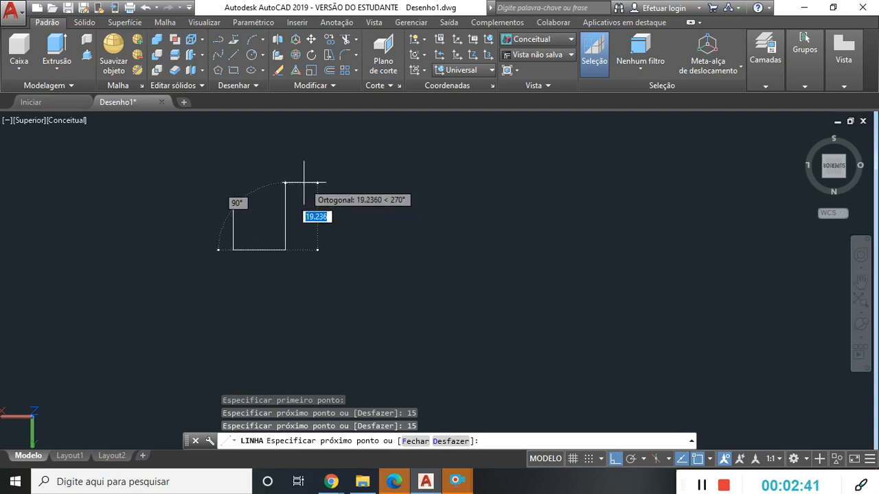
type("15")
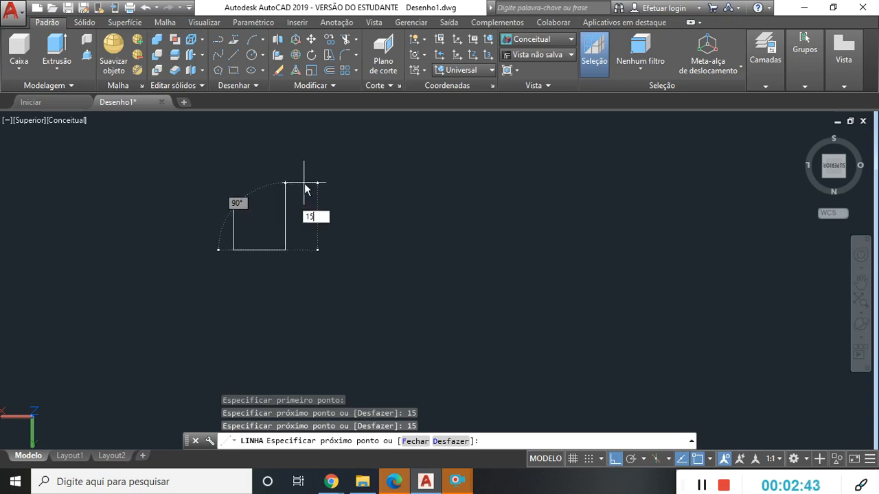
key("Return")
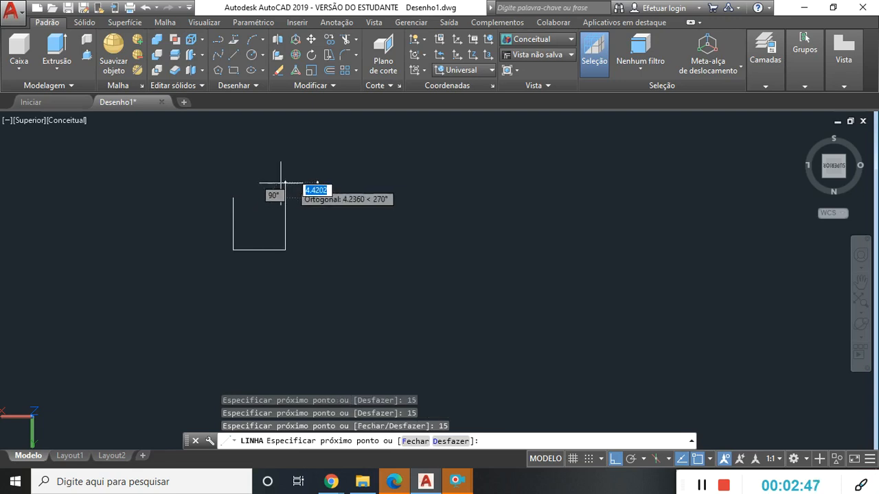
left_click(232, 197)
key("Escape")
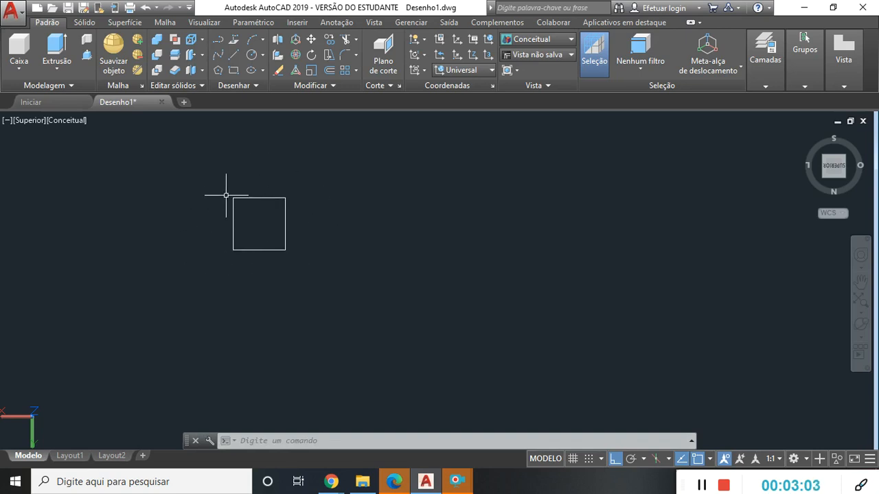
- Select all four lines of the square and delete them
left_click(202, 162)
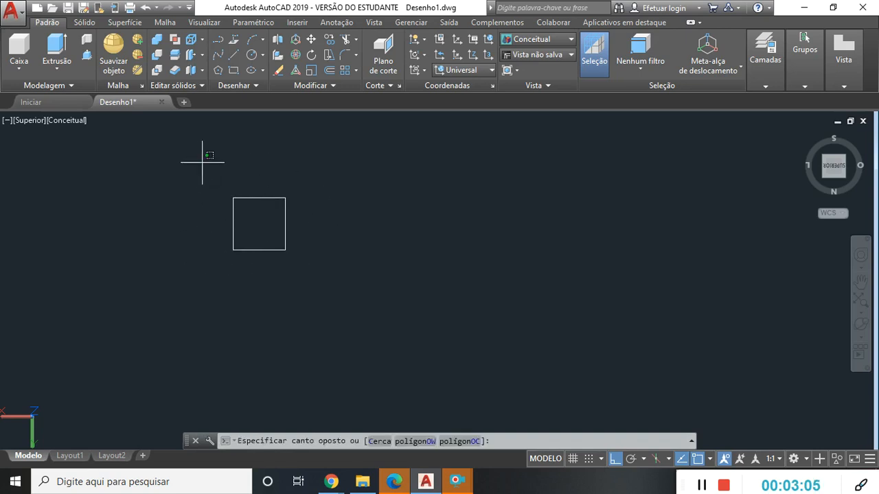
left_click(344, 293)
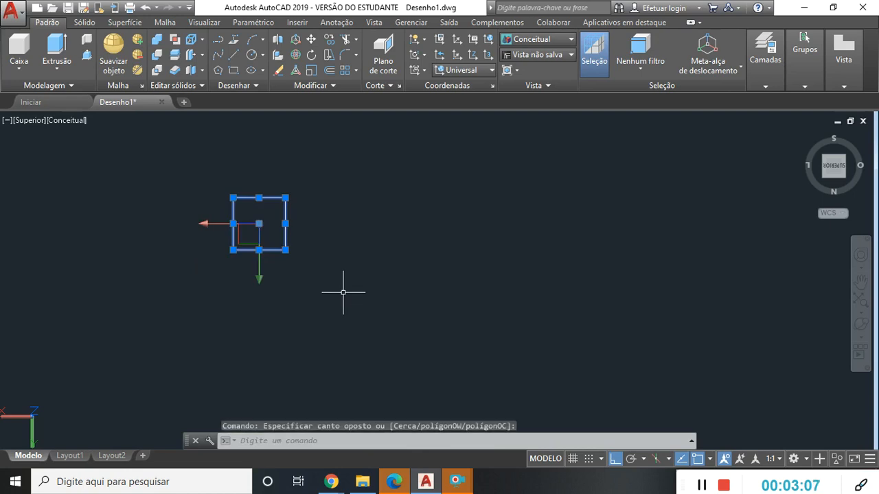
key("Delete")
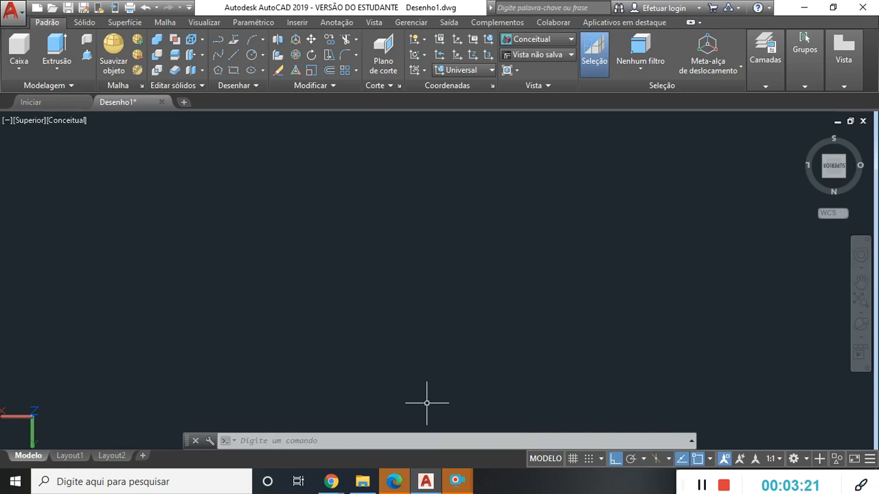
- Check the base dimensions of part 16 in the Chrome PDF, and return to AutoCAD
mouse_move(331, 482)
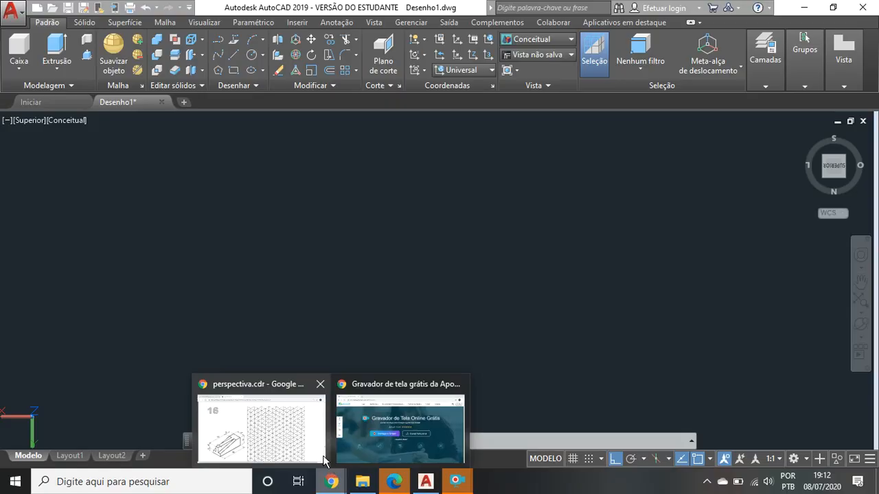
left_click(301, 437)
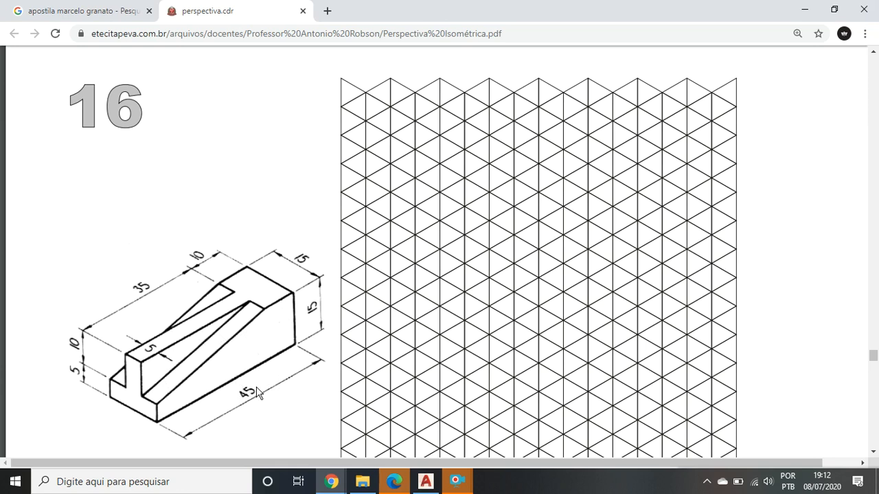
left_click(425, 481)
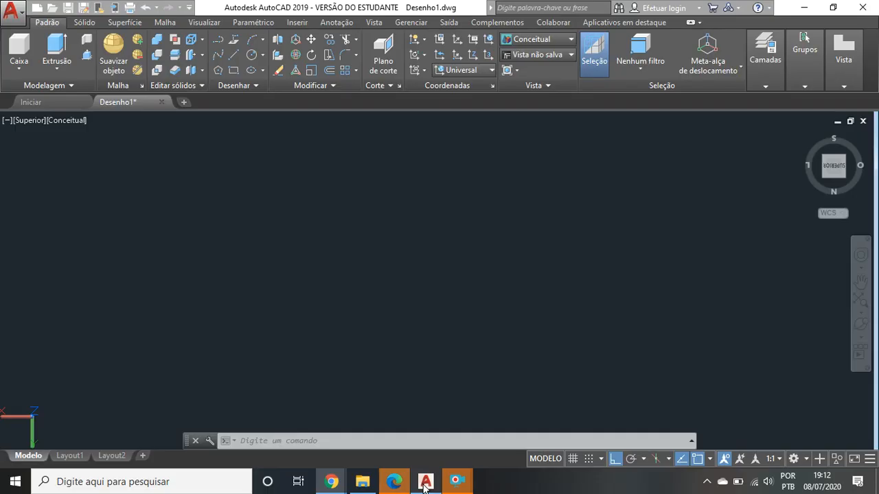
- Draw a closed rectangle 45 units long and 15 units wide with the Line command as the part's base outline
left_click(233, 55)
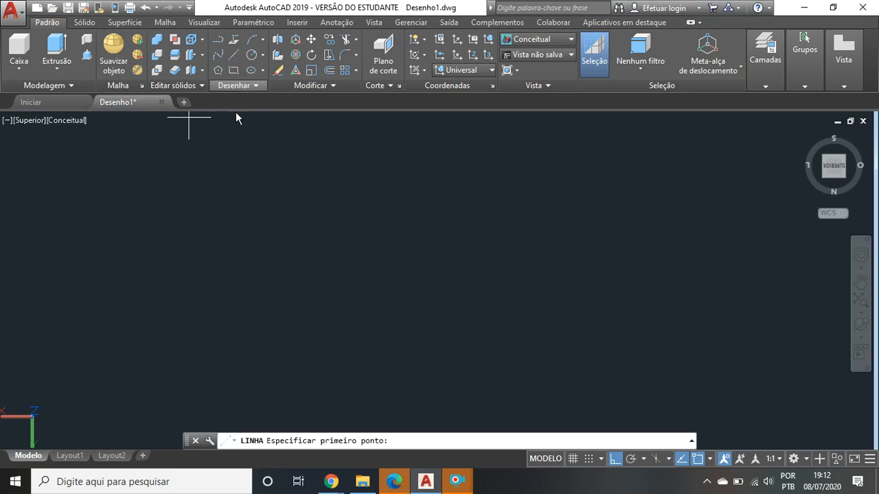
left_click(233, 231)
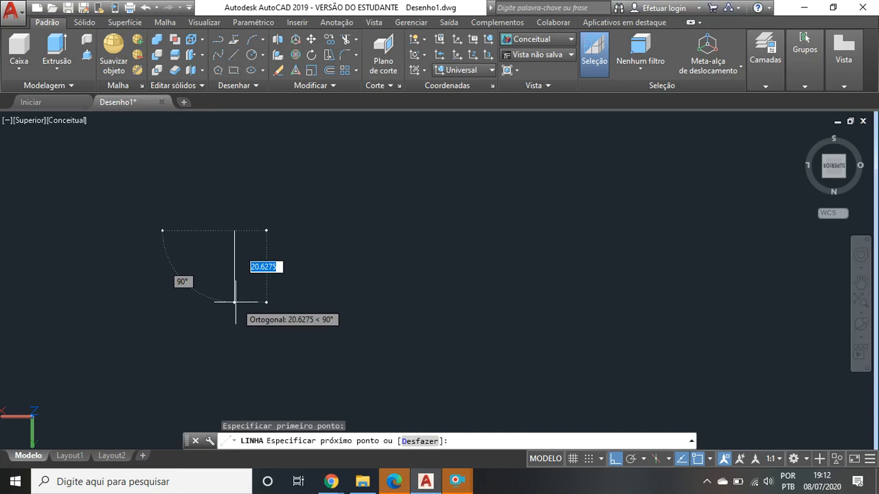
type("1")
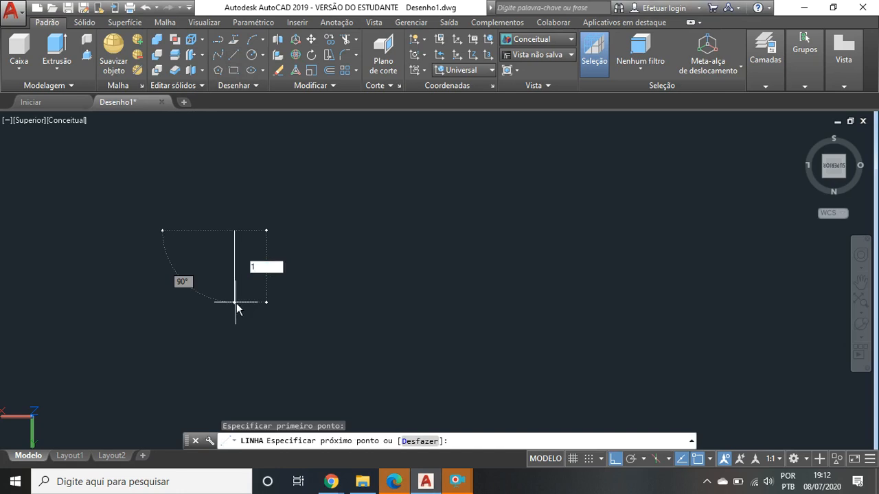
key("Return")
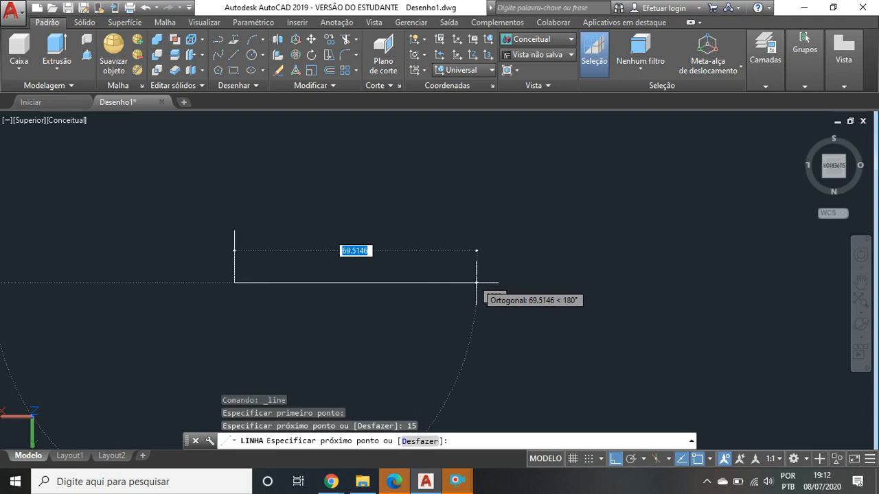
type("45")
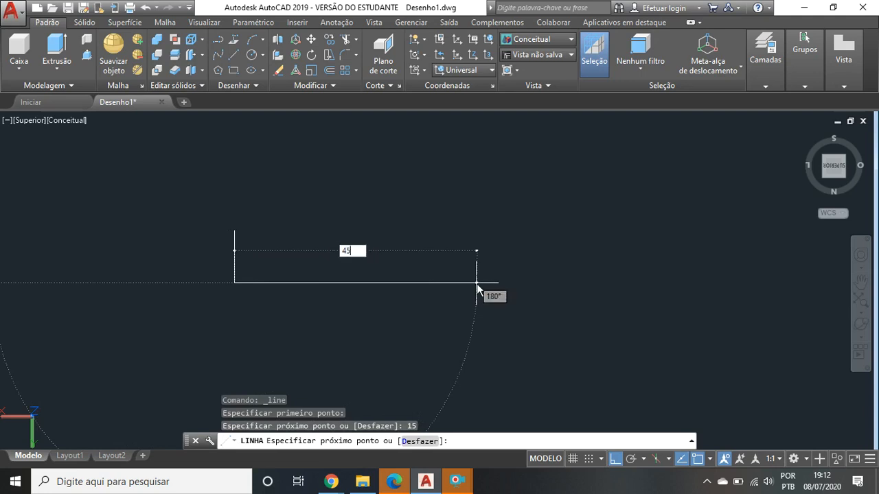
key("Return")
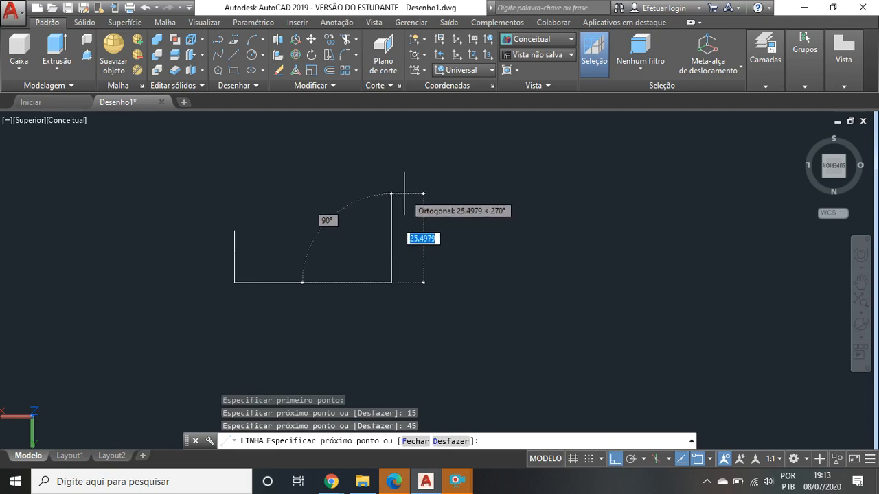
type("15")
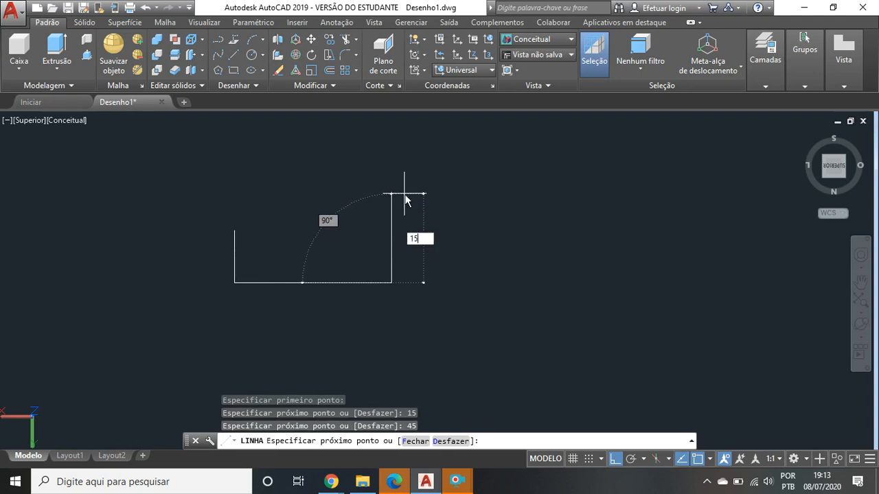
key("Return")
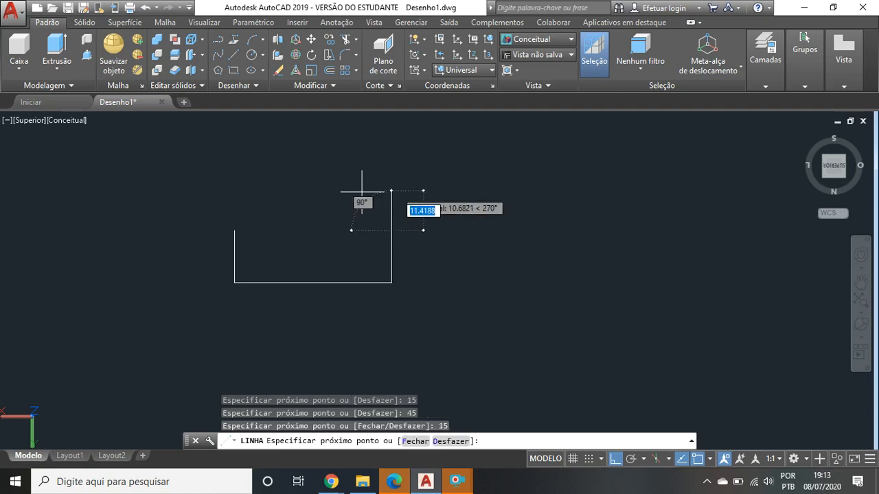
left_click(234, 228)
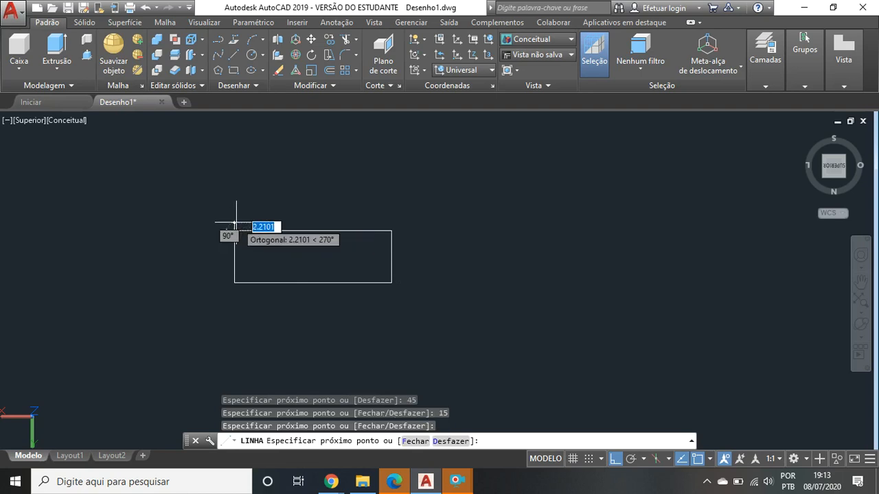
key("Escape")
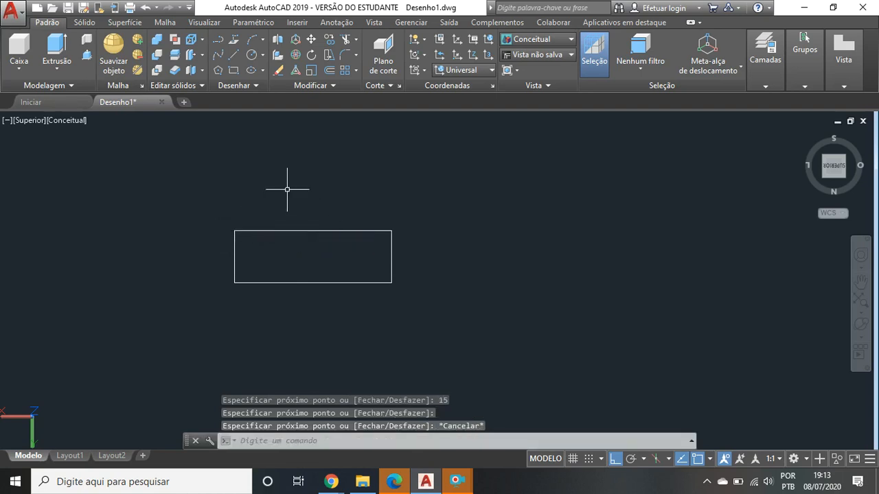
- Switch to Chrome and consult the isometric drawing of part 16 again
mouse_move(272, 198)
middle_mouse_down()
mouse_move(290, 212)
mouse_move(378, 220)
mouse_move(367, 237)
middle_mouse_up()
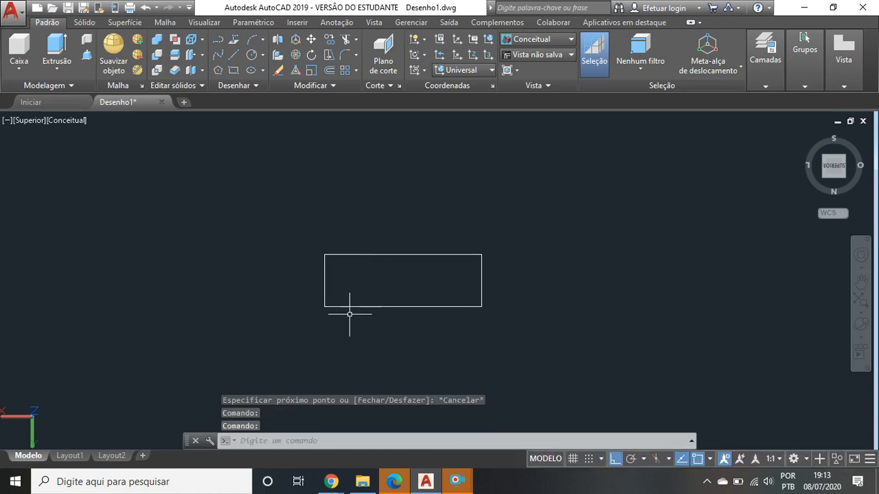
mouse_move(331, 481)
left_click(300, 437)
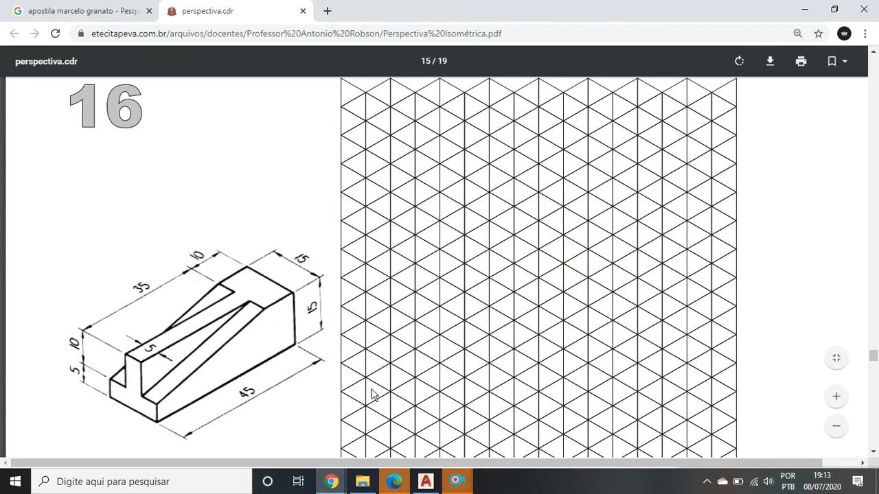
- Switch back to AutoCAD, select the rectangle's four sides one by one to check whether they are separate lines, and clear the selection
left_click(426, 481)
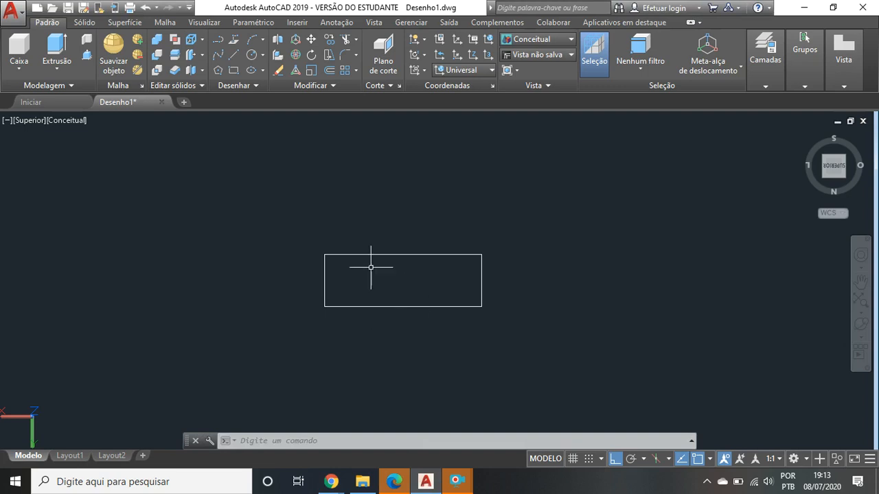
left_click(324, 280)
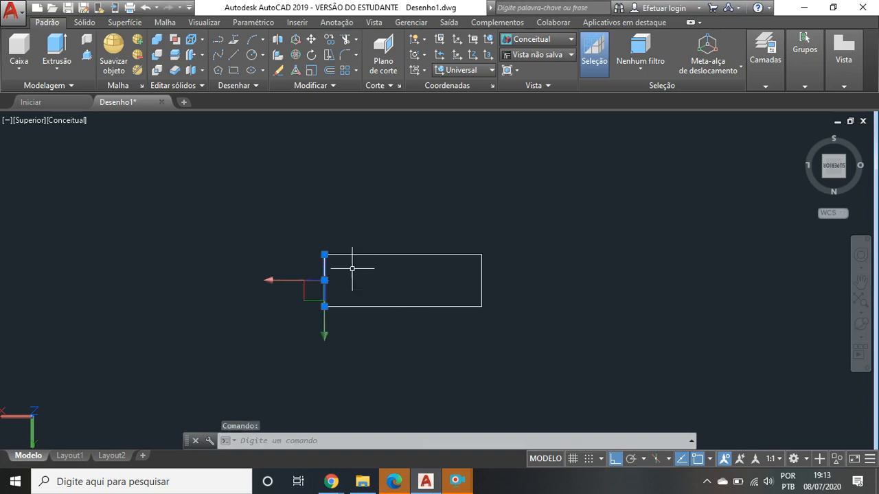
left_click(404, 254)
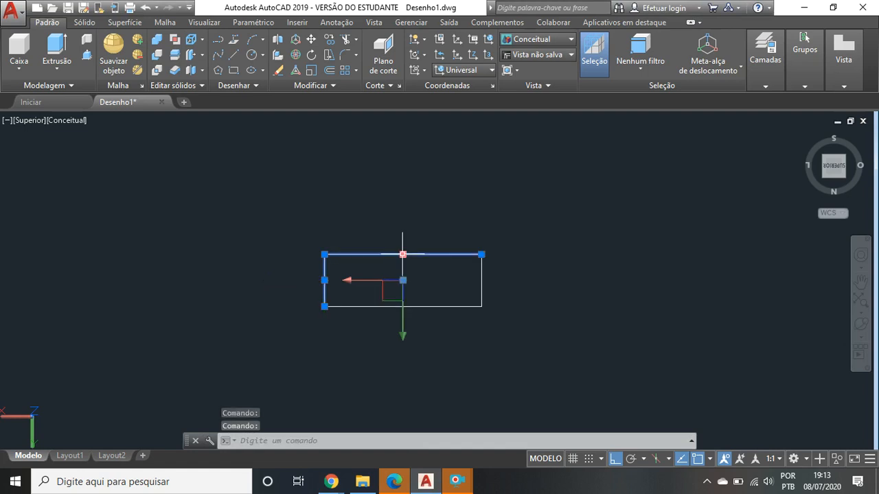
left_click(481, 280)
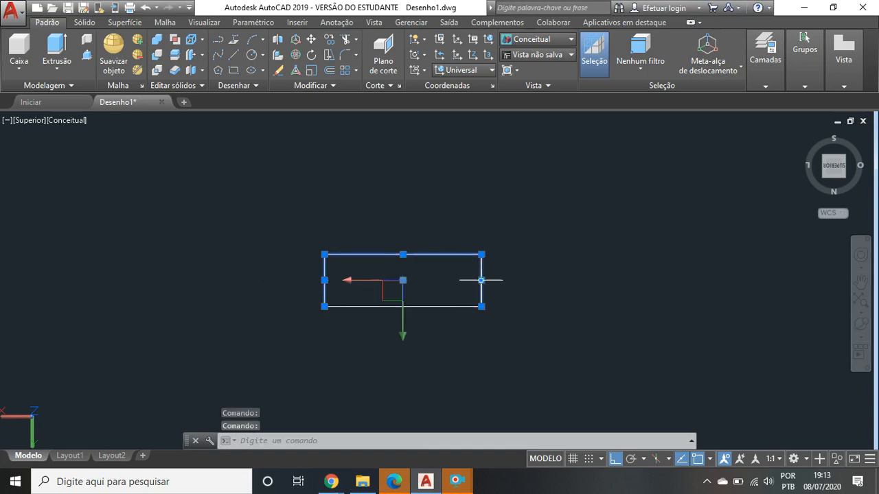
left_click(440, 307)
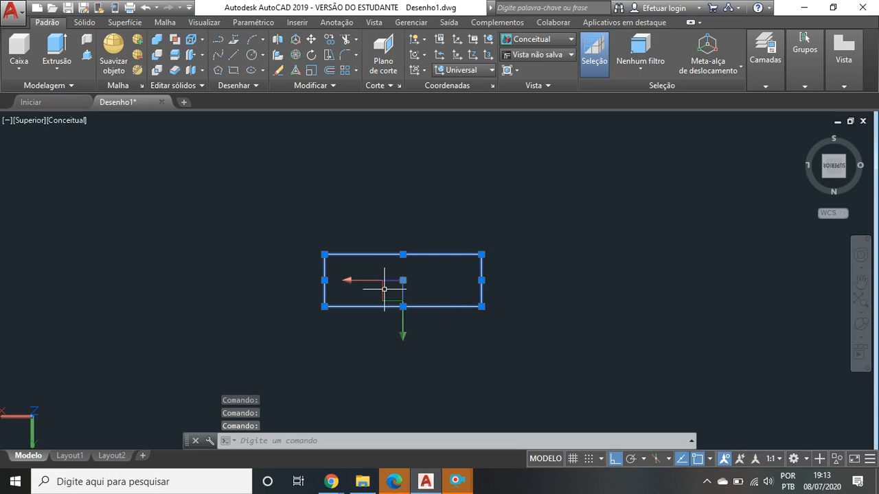
key("Escape")
left_click(324, 272)
left_click(325, 272)
left_click(325, 272)
left_click(381, 253)
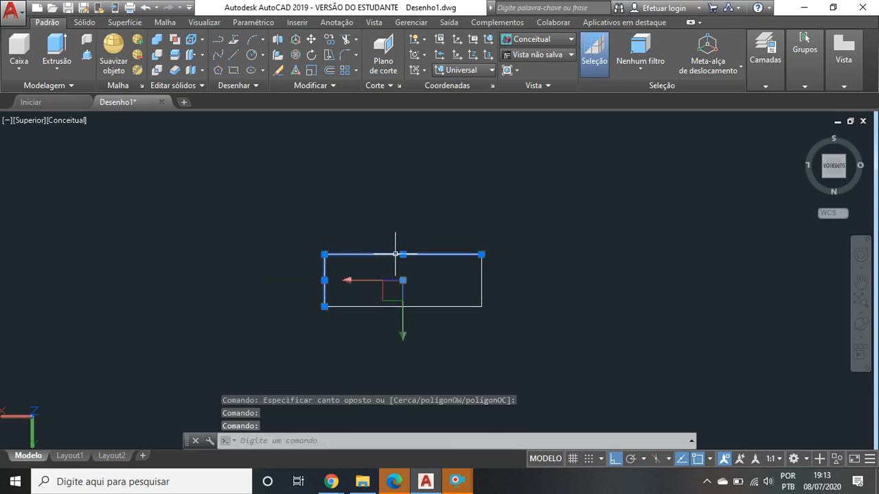
left_click(482, 280)
left_click(442, 305)
key("Escape")
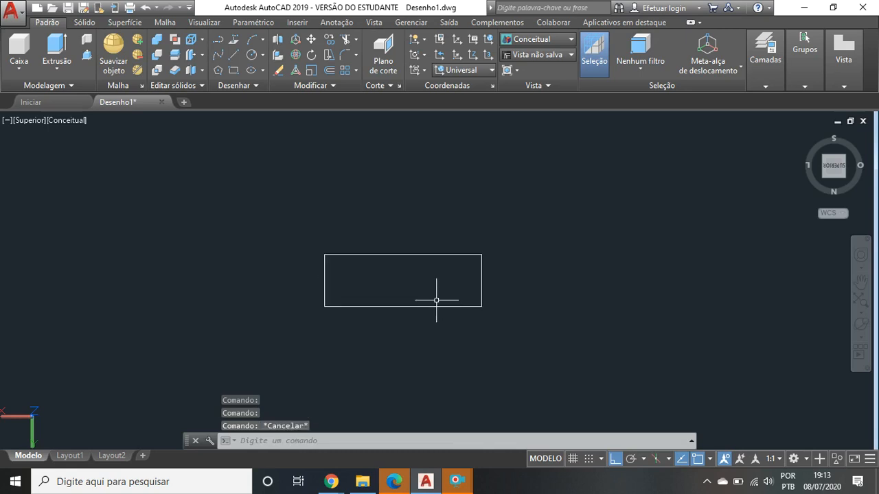
- Try to unite the rectangle's four lines with the Union command (UNIAO)
type("uniao")
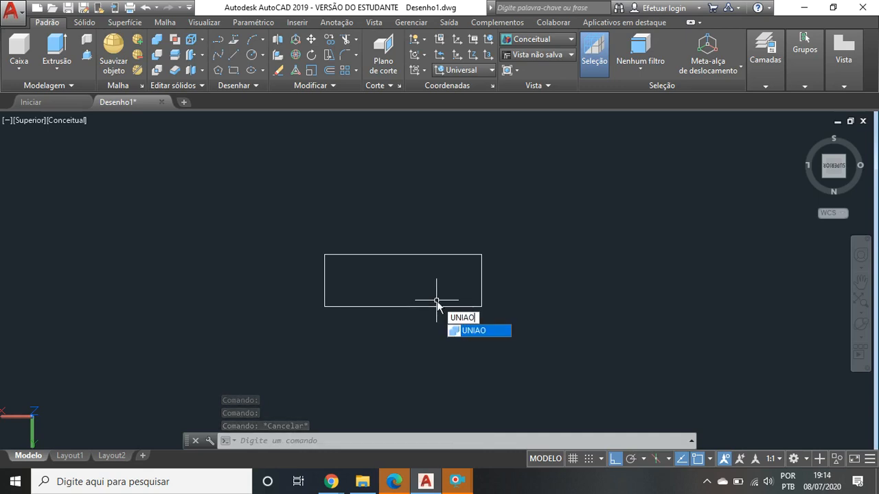
key("Return")
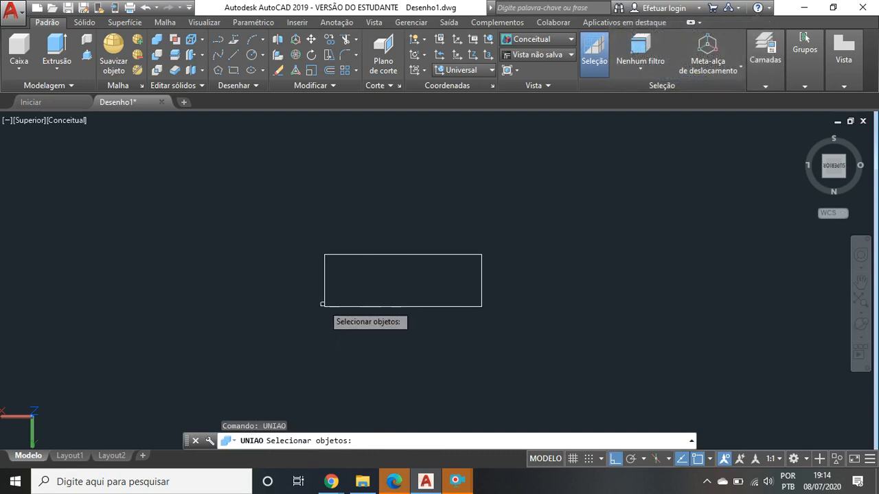
left_click(325, 276)
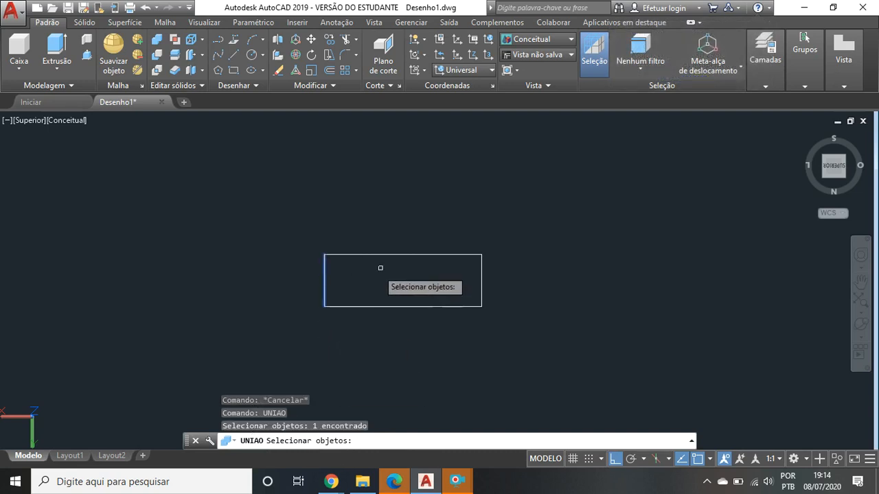
left_click(403, 255)
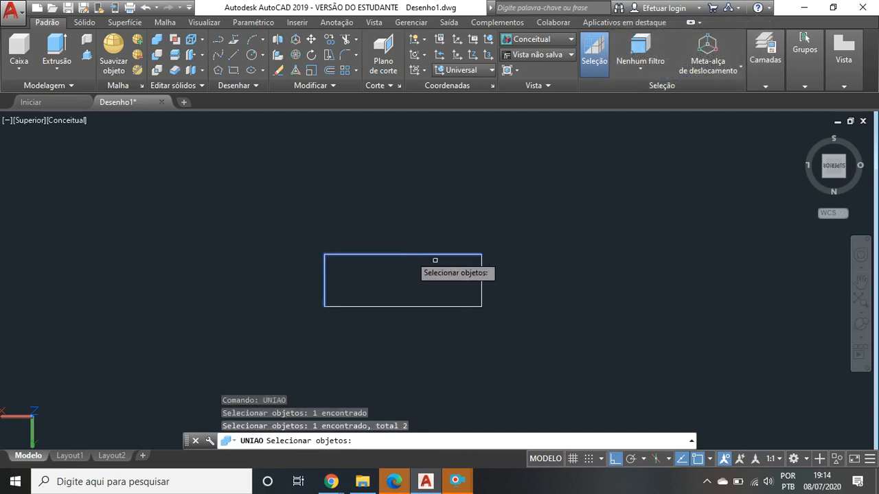
left_click(481, 280)
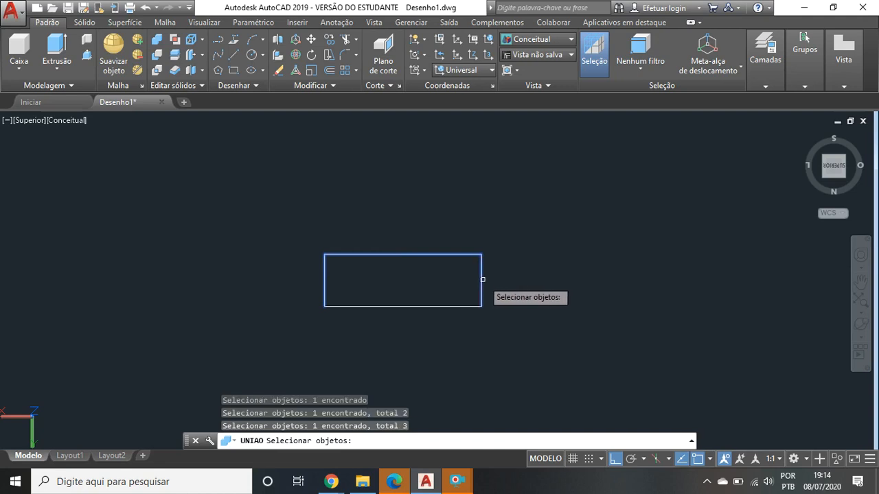
left_click(404, 306)
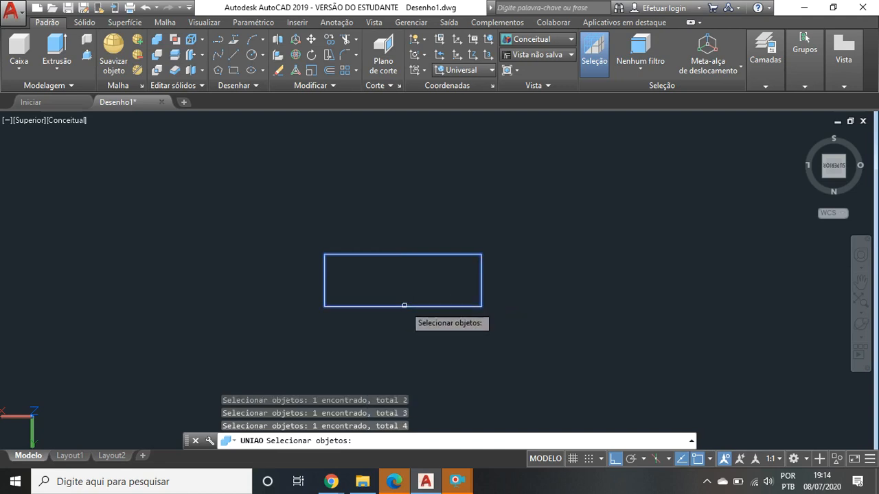
key("Return")
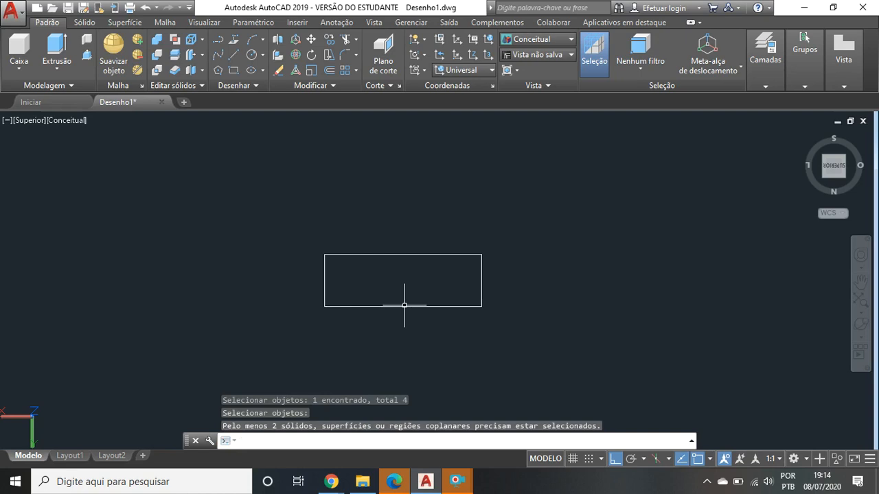
left_click(324, 282)
left_click(375, 255)
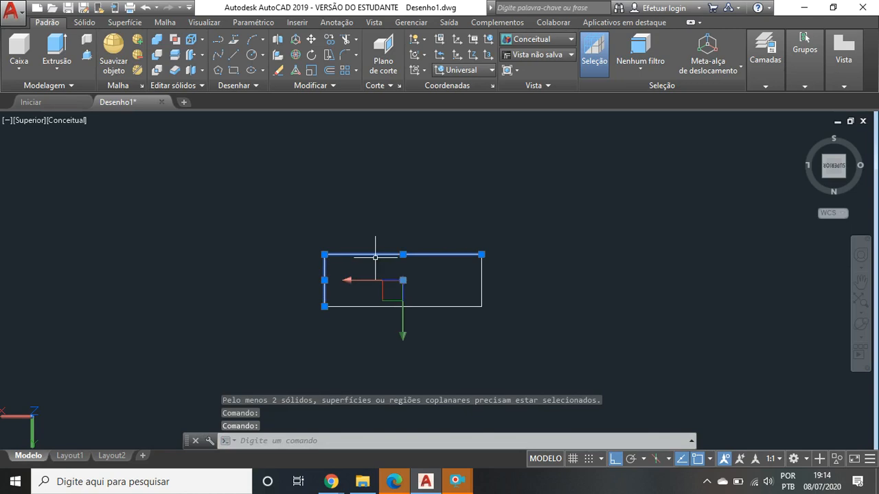
key("Escape")
- Join the rectangle's four lines into a single polyline with the Join command (UNIR)
type("uniao")
key("BackSpace")
key("BackSpace")
type("r")
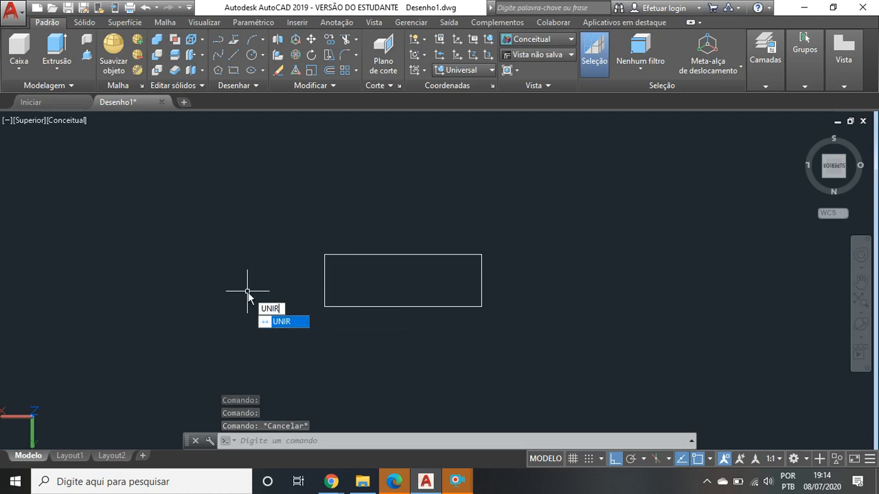
key("Return")
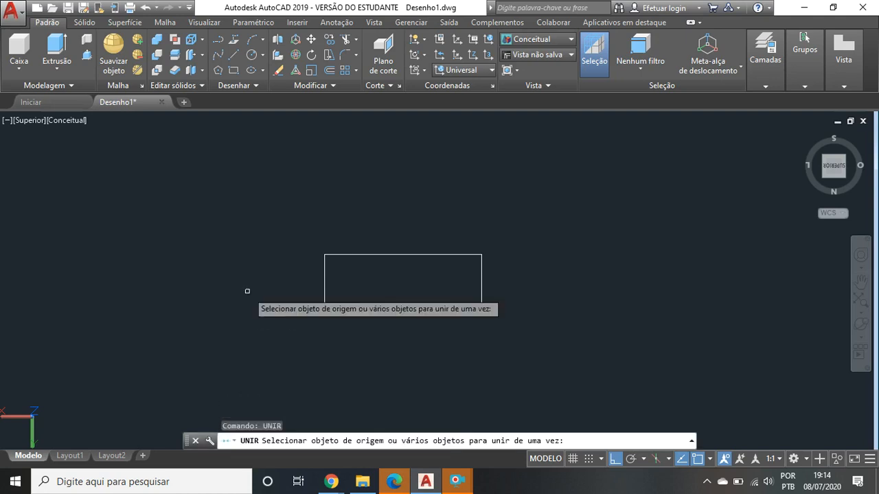
left_click(324, 279)
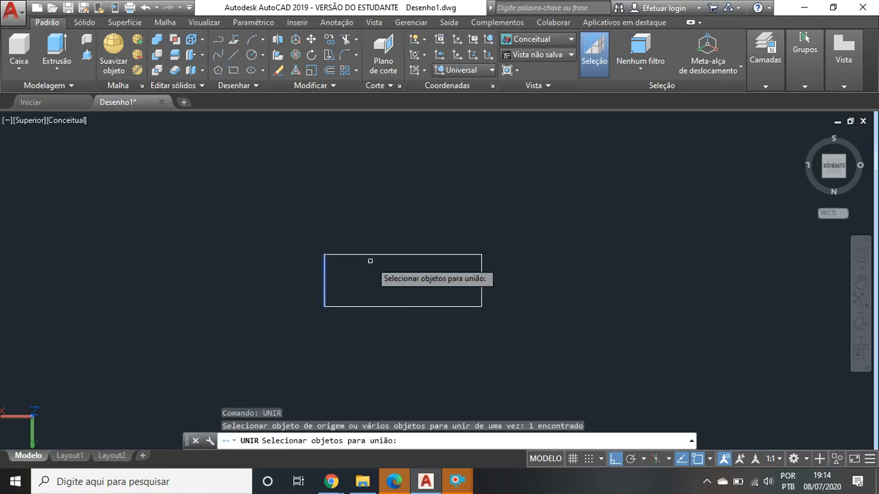
left_click(379, 254)
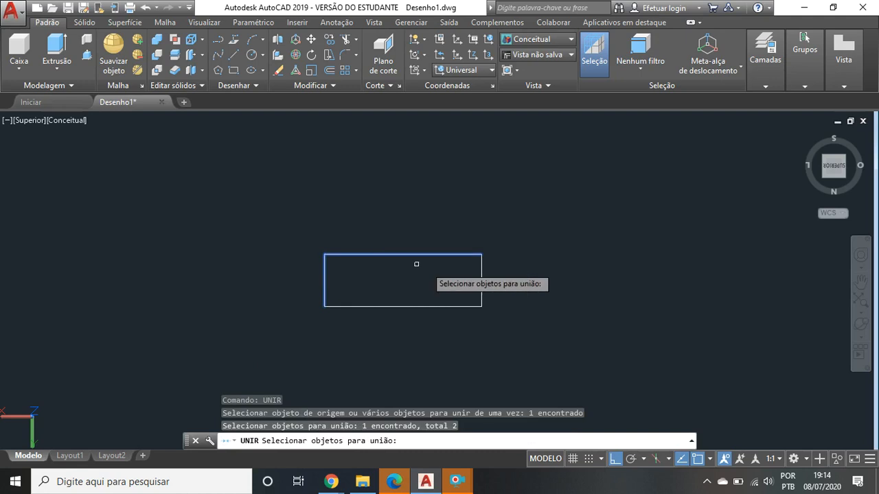
left_click(482, 285)
left_click(407, 306)
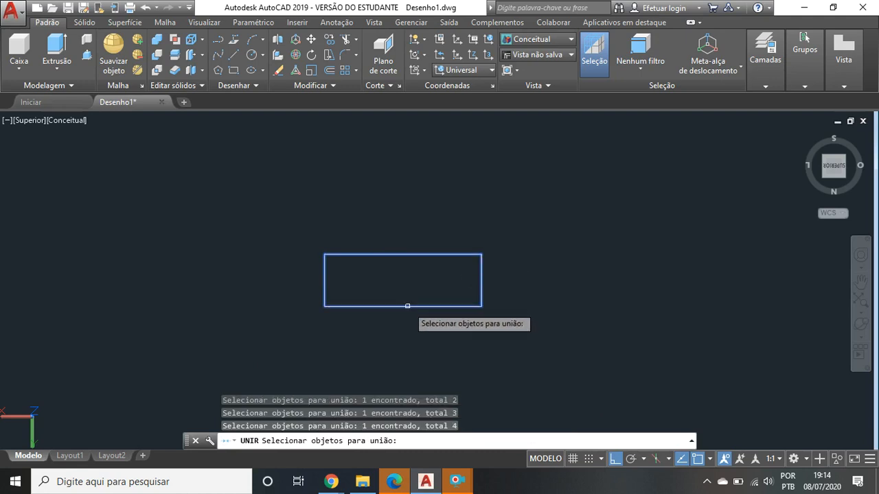
key("Return")
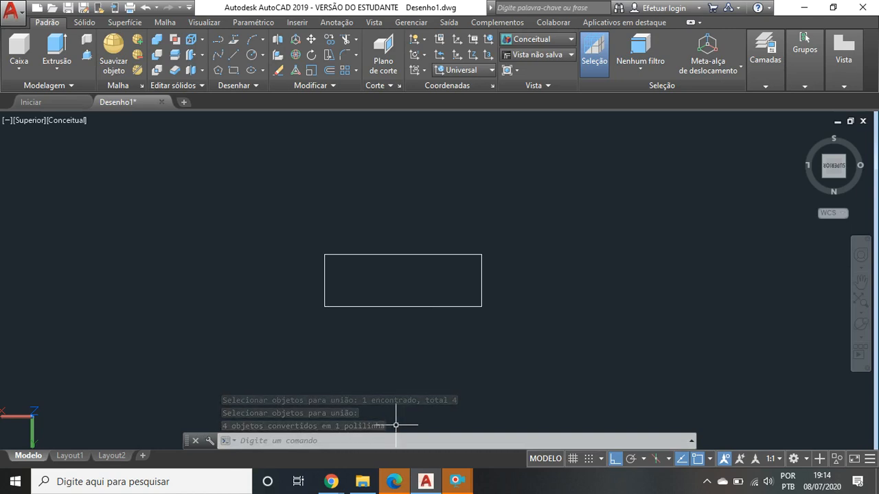
- Select the joined rectangle from different sides to check that it behaves as one object, and clear the selection
left_click(368, 253)
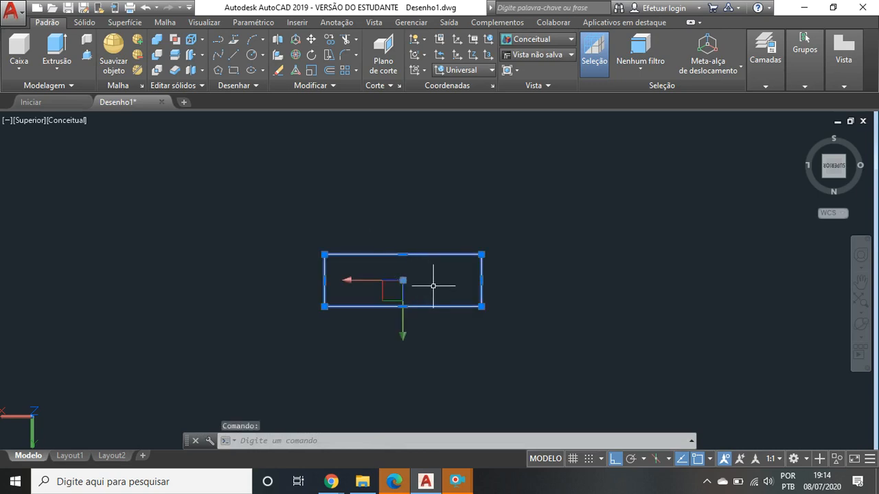
key("Escape")
left_click(377, 254)
key("Escape")
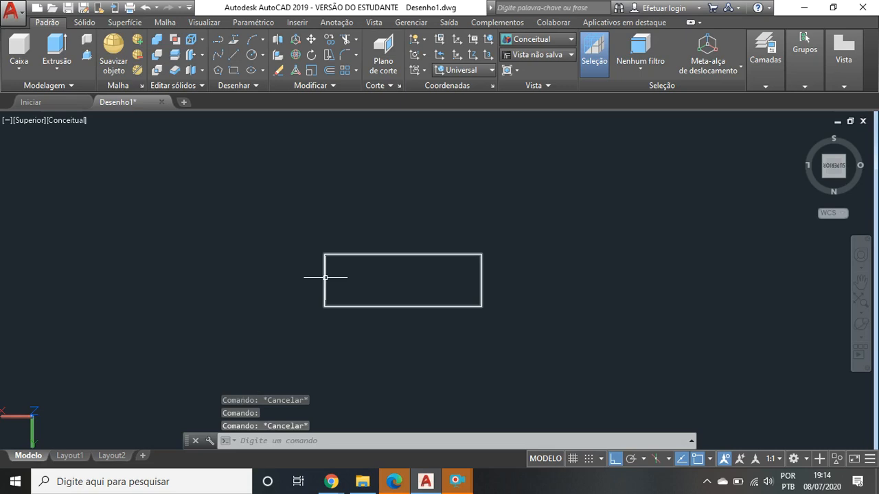
left_click(324, 280)
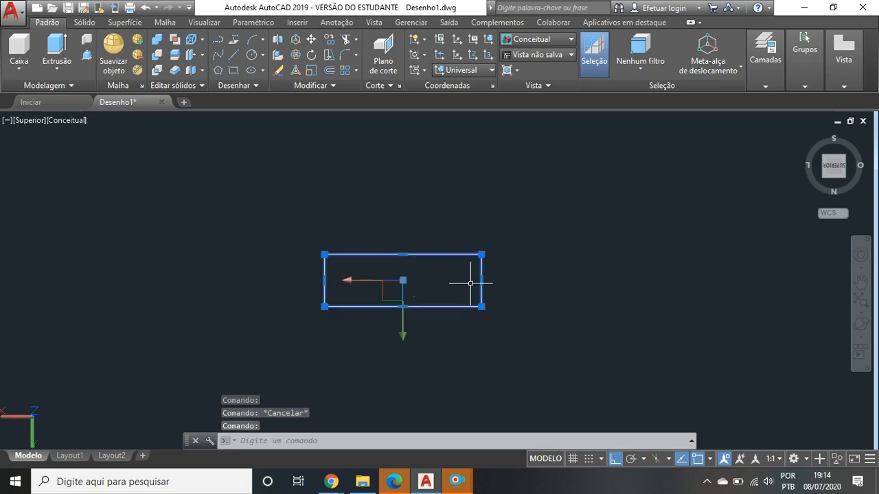
key("Escape")
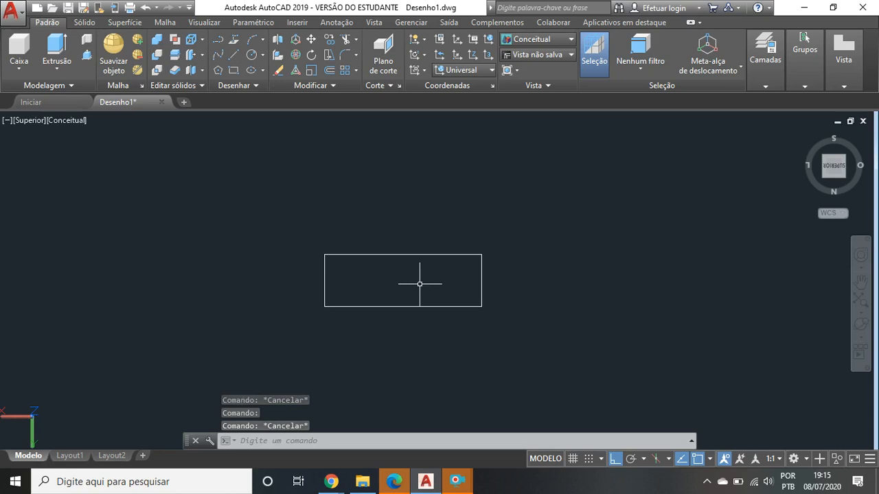
- Convert the closed rectangular polyline into a region with the Region command (REGIAO)
type("REgia")
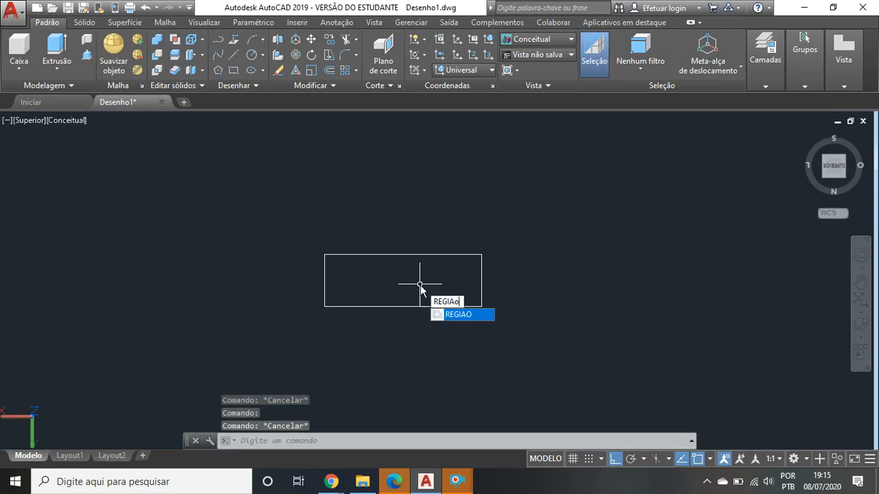
left_click(458, 315)
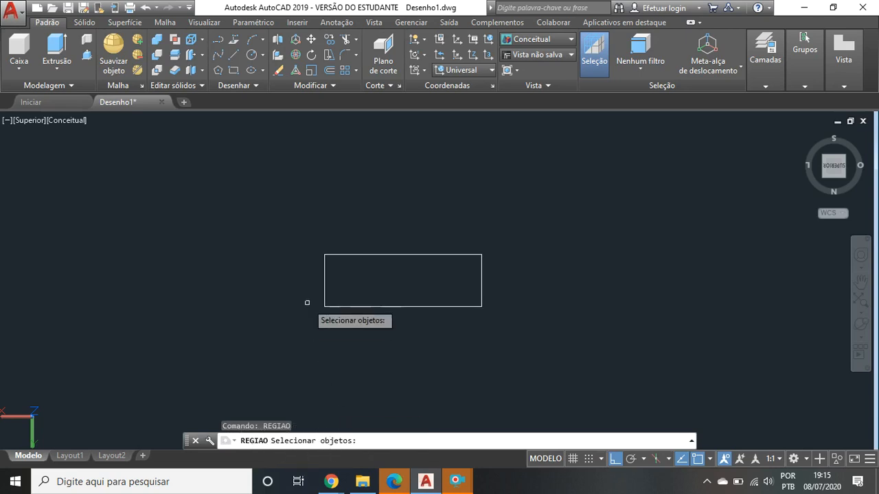
left_click(325, 279)
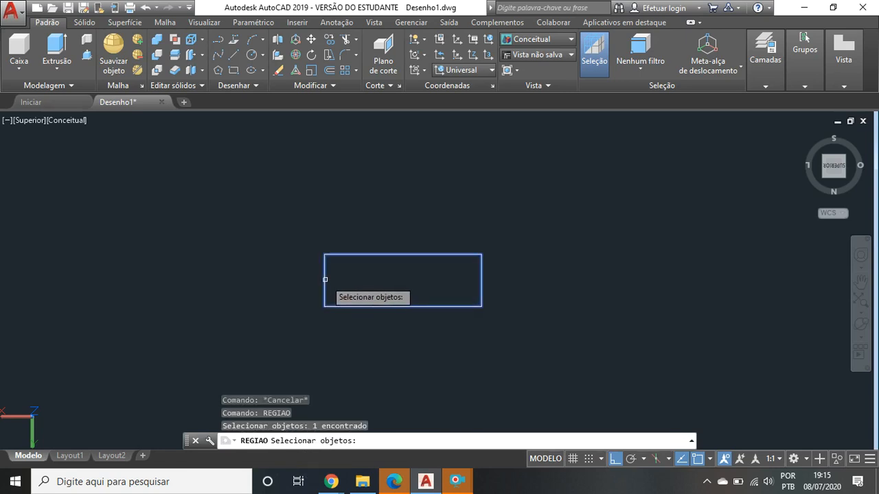
key("Return")
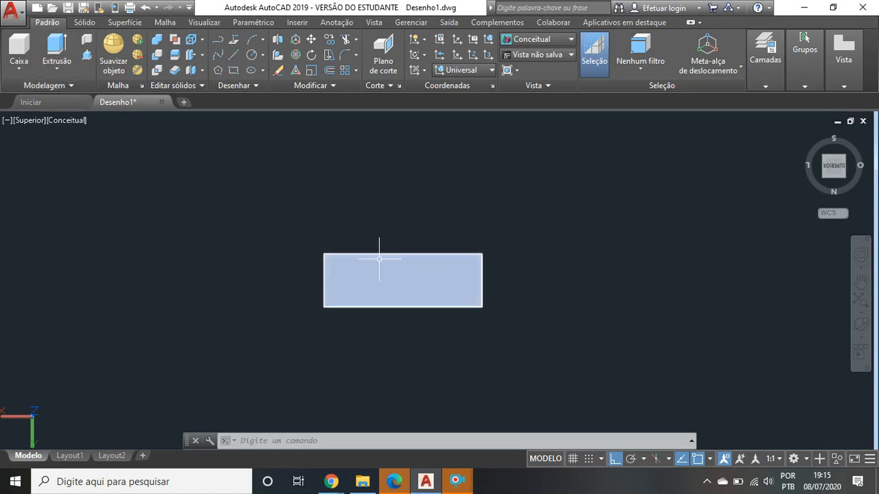
- Extrude the rectangular region to a height of 15, checking the height dimension of part 16 in the perspectiva.cdr PDF in Chrome
left_click(64, 71)
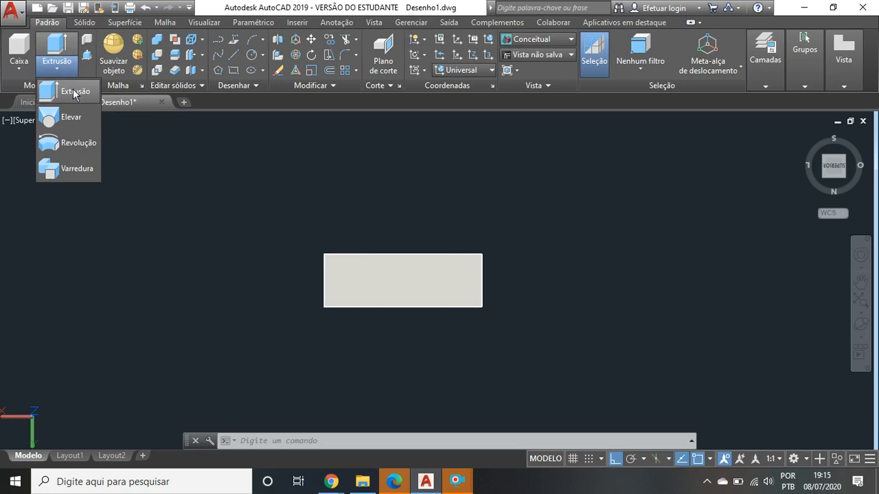
left_click(74, 93)
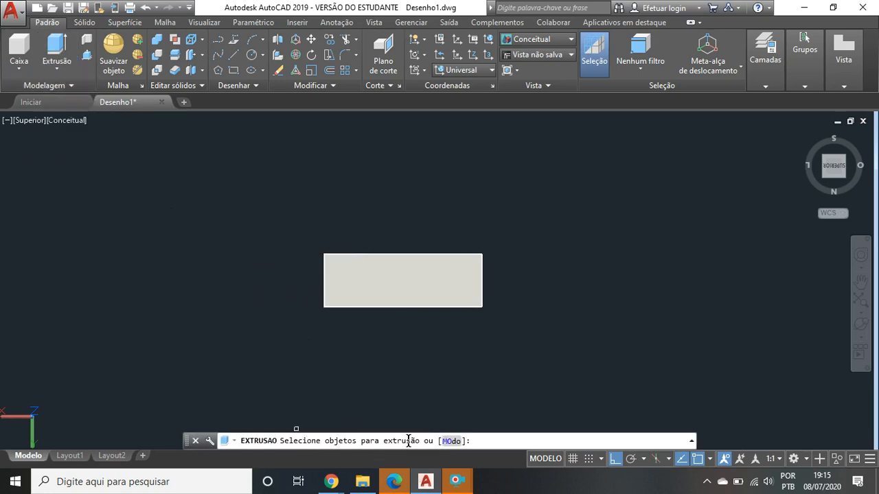
left_click(366, 279)
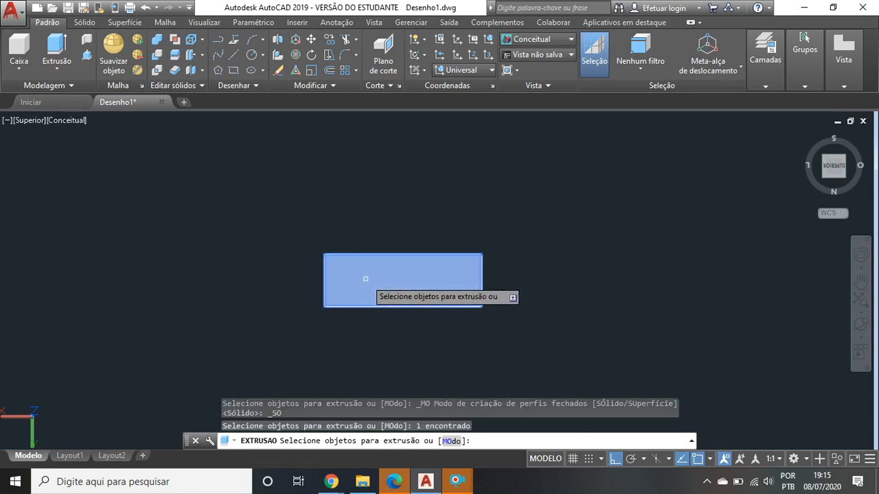
key("Return")
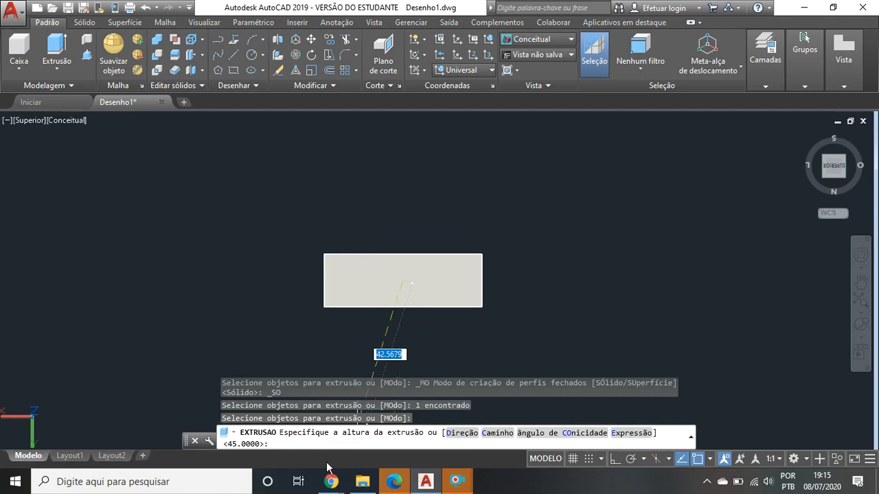
mouse_move(332, 485)
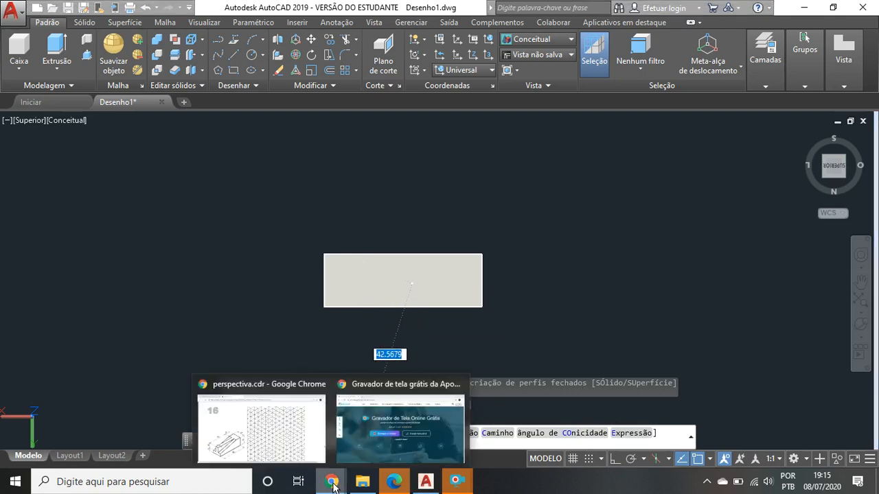
left_click(297, 437)
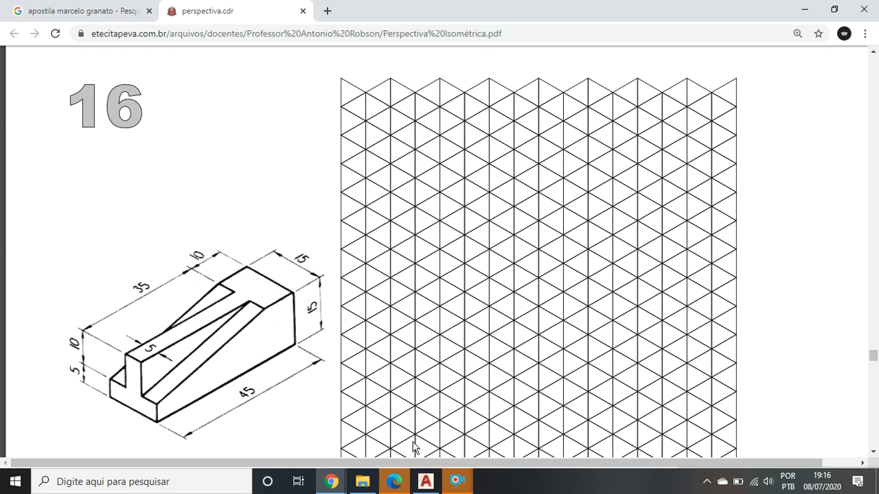
left_click(426, 482)
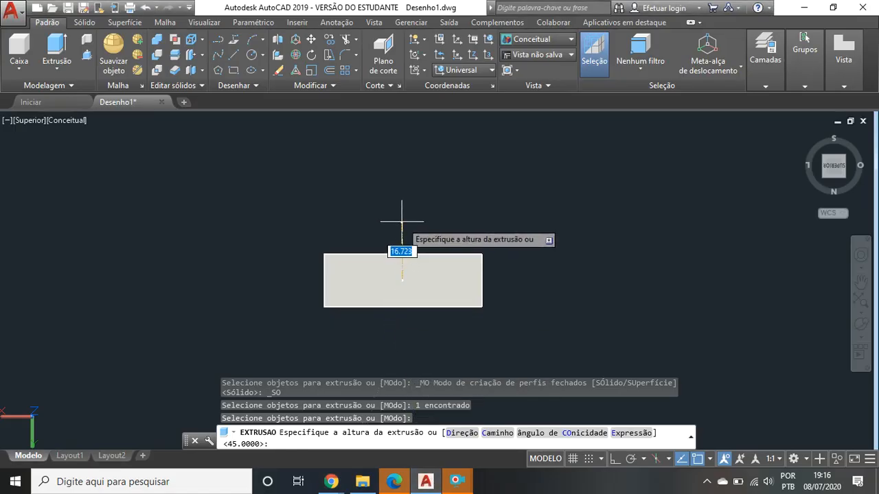
type("15")
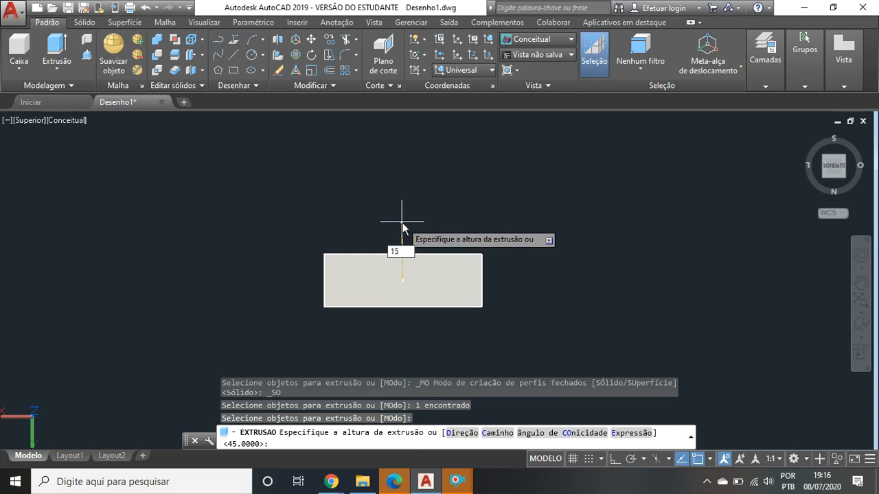
key("Return")
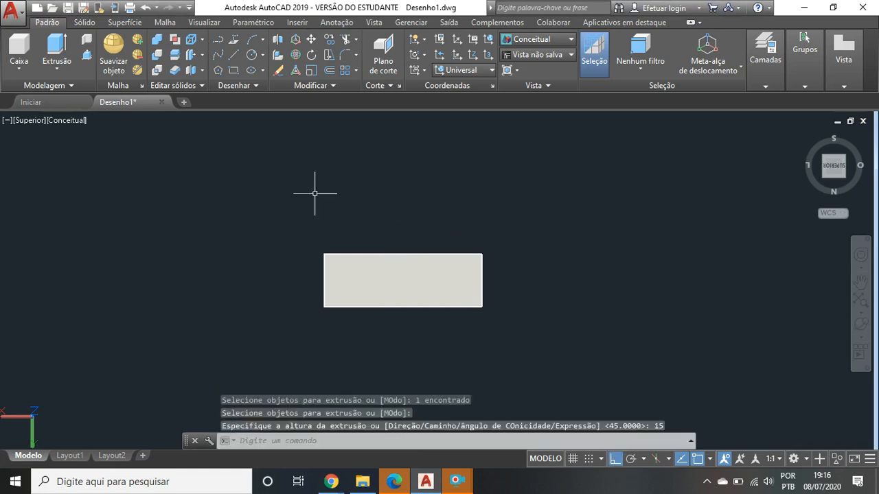
- Compare the block in the Estrutura de arame 2D and Conceitual visual styles, ending with Conceitual
left_click(76, 121)
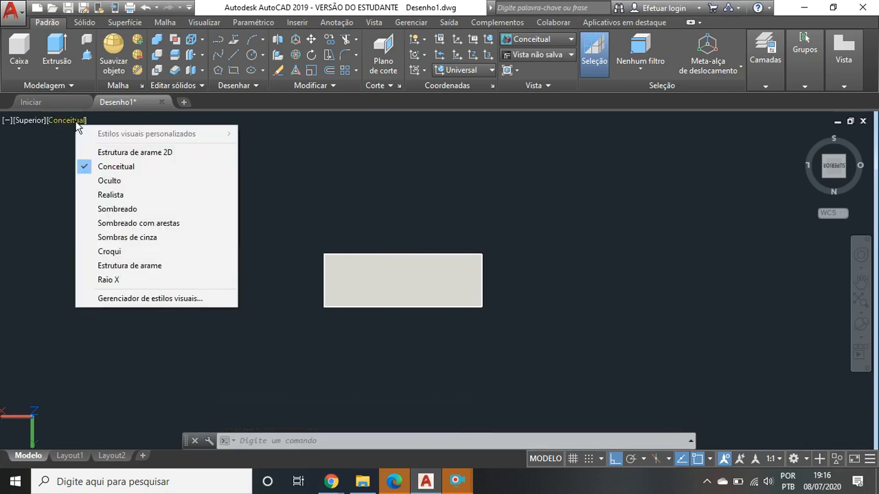
left_click(125, 152)
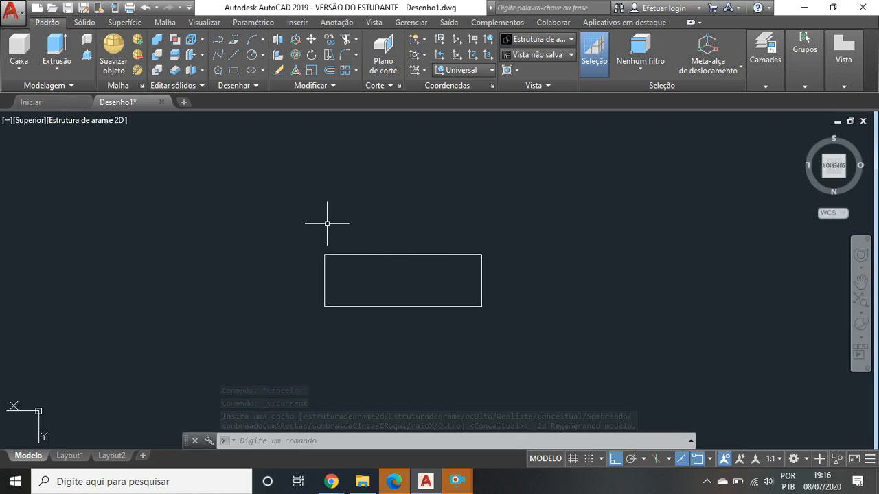
left_click(90, 120)
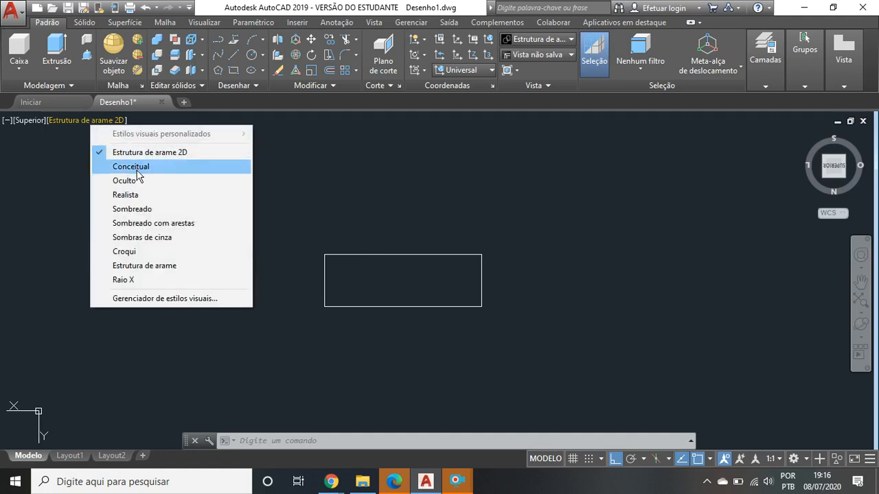
left_click(135, 167)
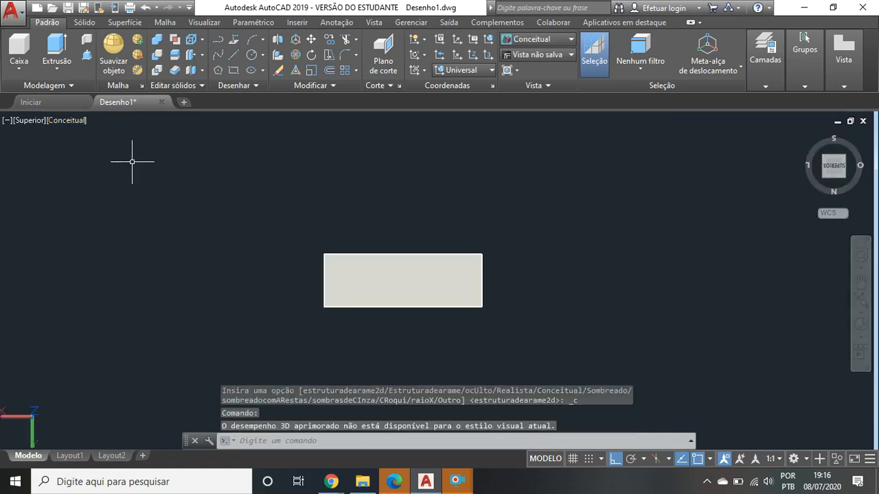
left_click(66, 121)
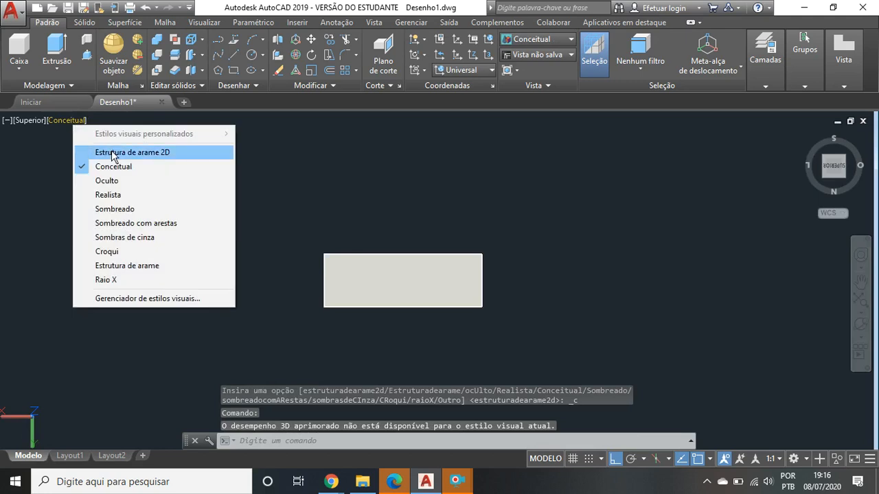
left_click(105, 152)
left_click(77, 122)
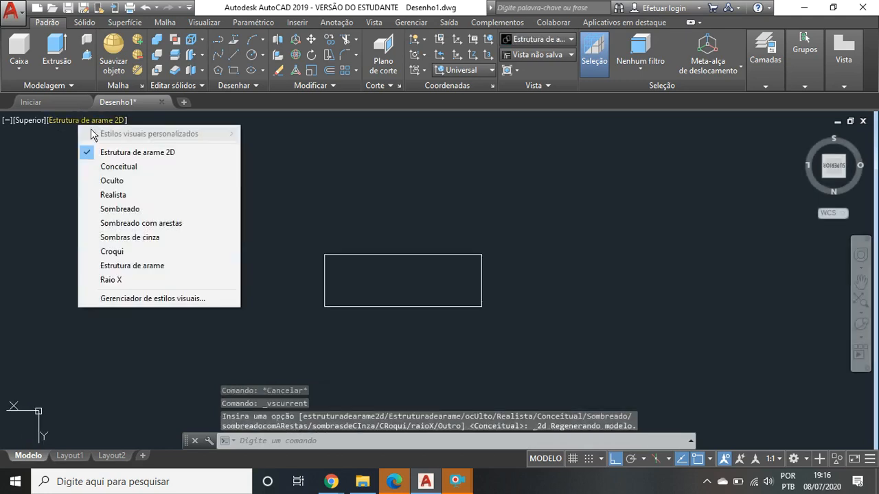
left_click(125, 166)
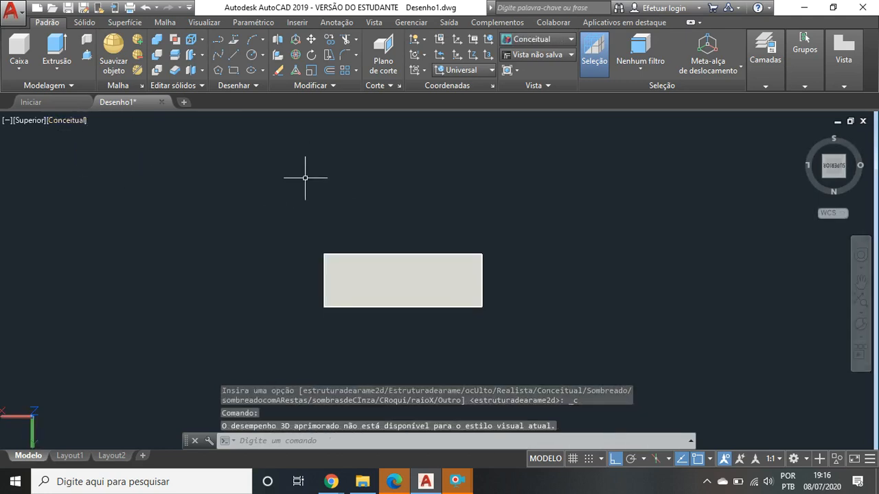
mouse_move(458, 485)
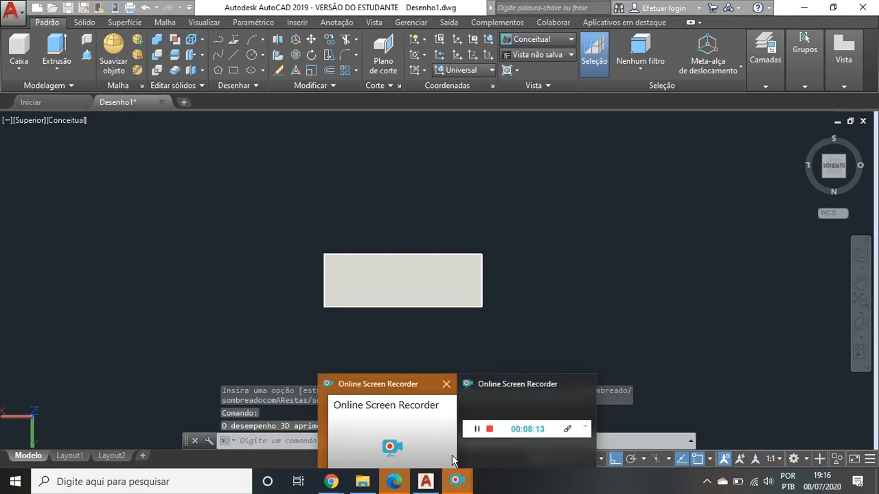
mouse_move(463, 405)
left_click(494, 401)
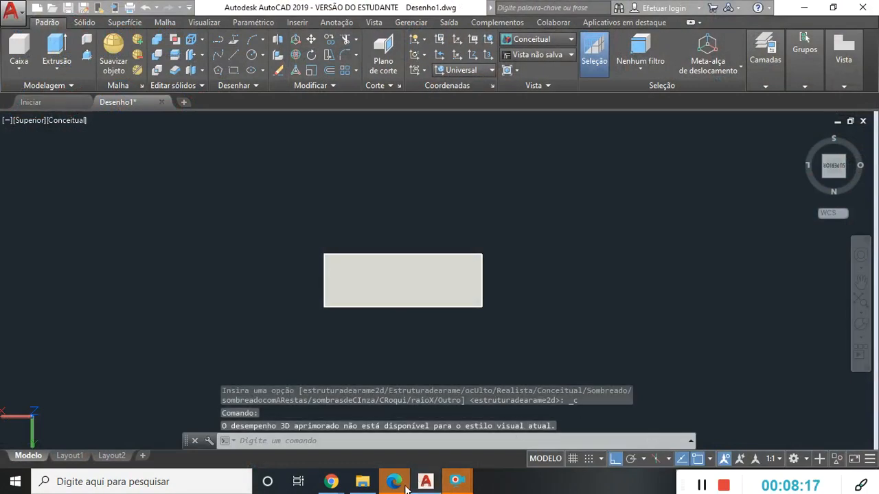
left_click(426, 485)
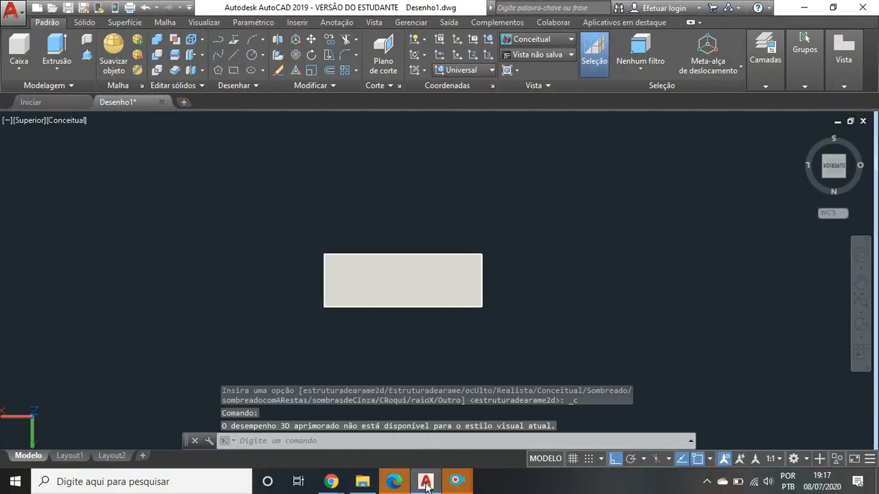
- Orbit the model freely from the top view to a three-dimensional view and inspect the extruded block
left_click(859, 323)
left_click_drag(413, 281, 486, 309)
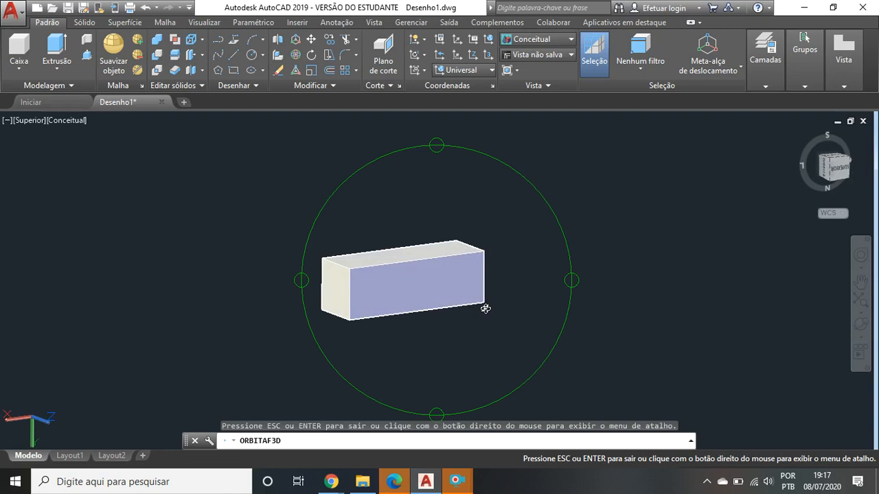
key("Escape")
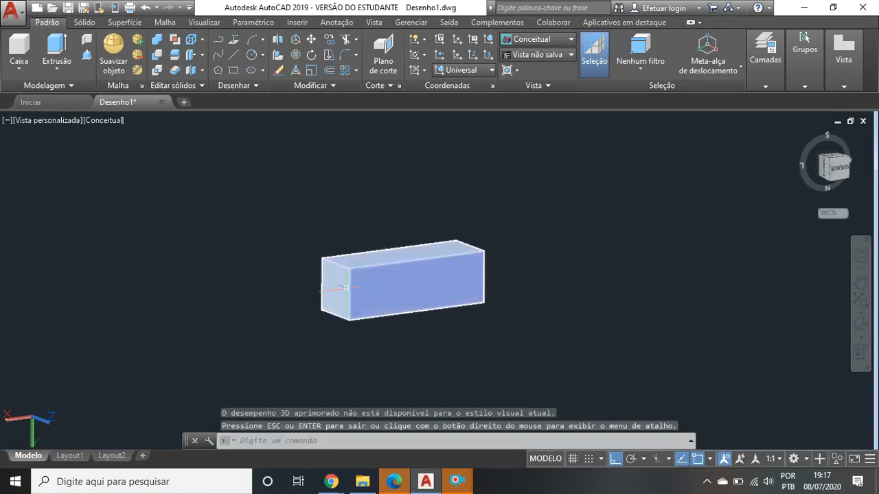
scroll(350, 289, "up", 2)
scroll(376, 261, "up", 3)
scroll(371, 255, "down", 4)
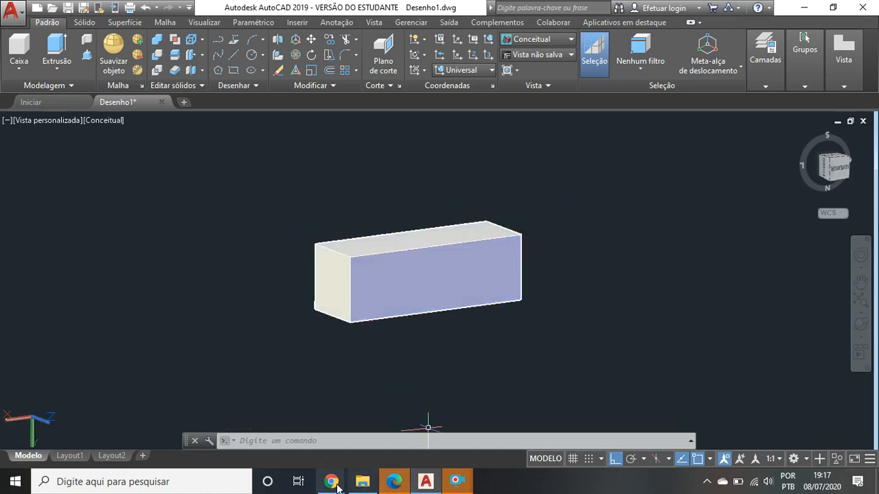
- Examine the shape and dimensions of part 16 in the perspectiva.cdr PDF in Chrome, and return to AutoCAD
mouse_move(333, 484)
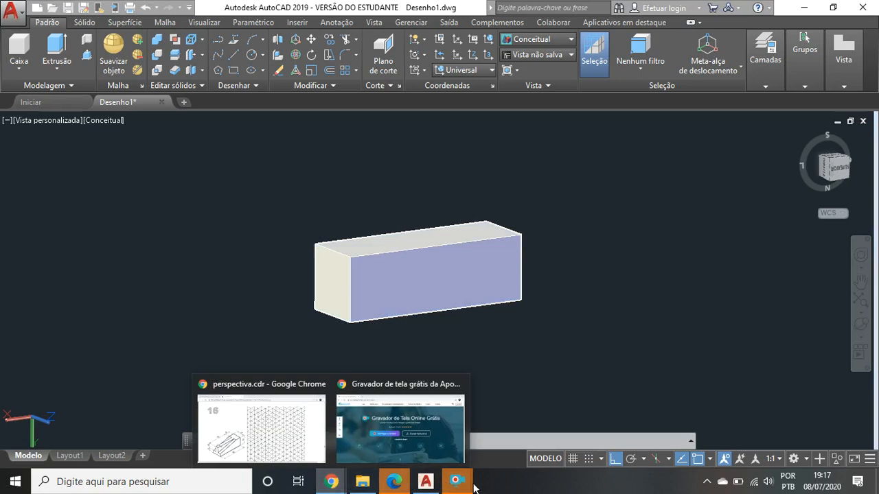
mouse_move(458, 484)
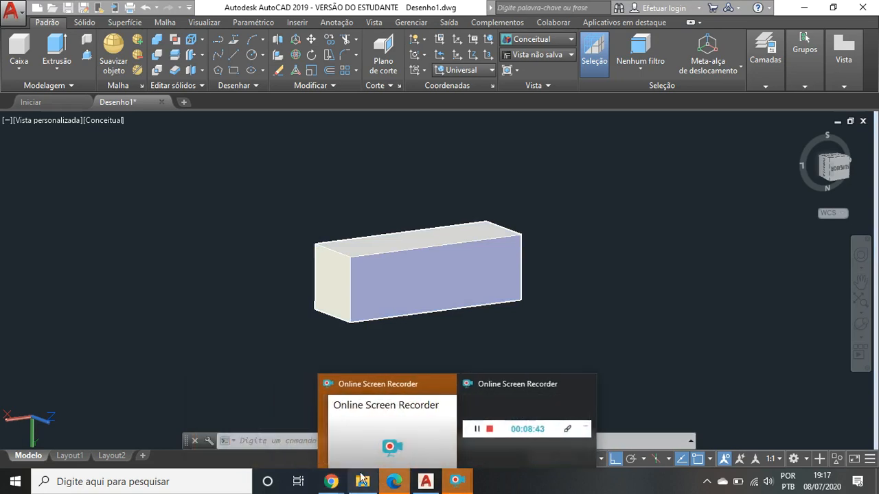
left_click(302, 454)
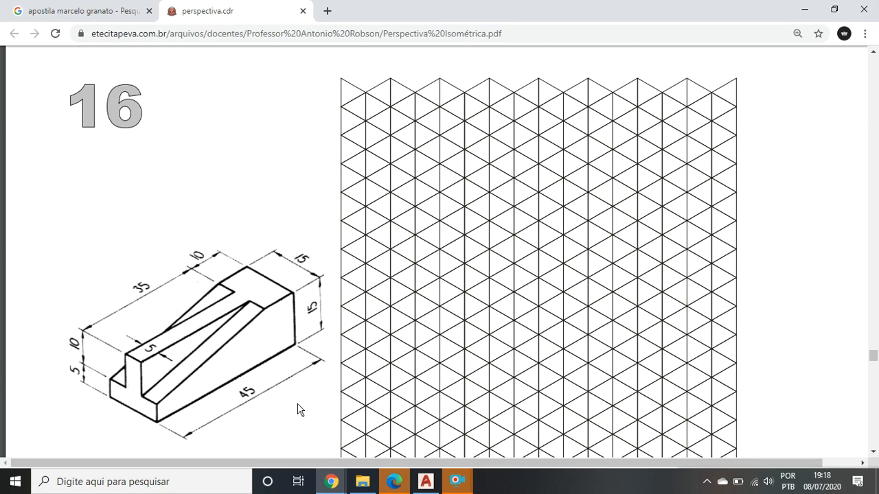
left_click(422, 485)
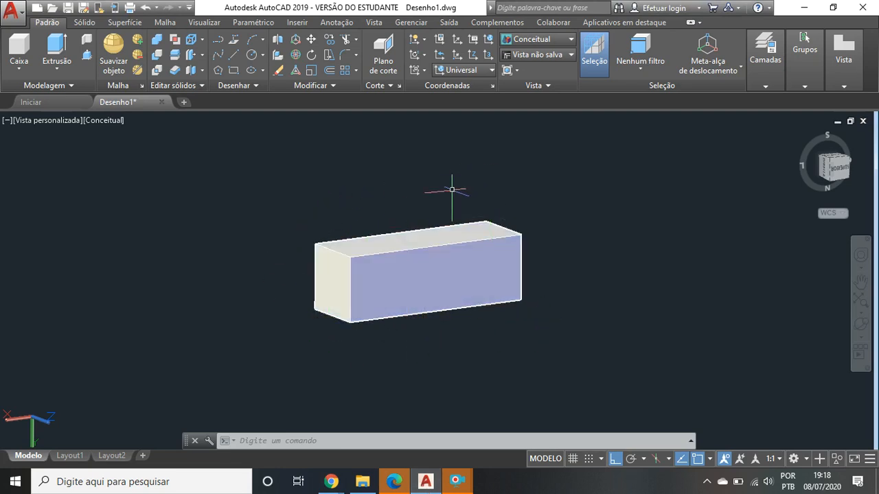
left_click(234, 55)
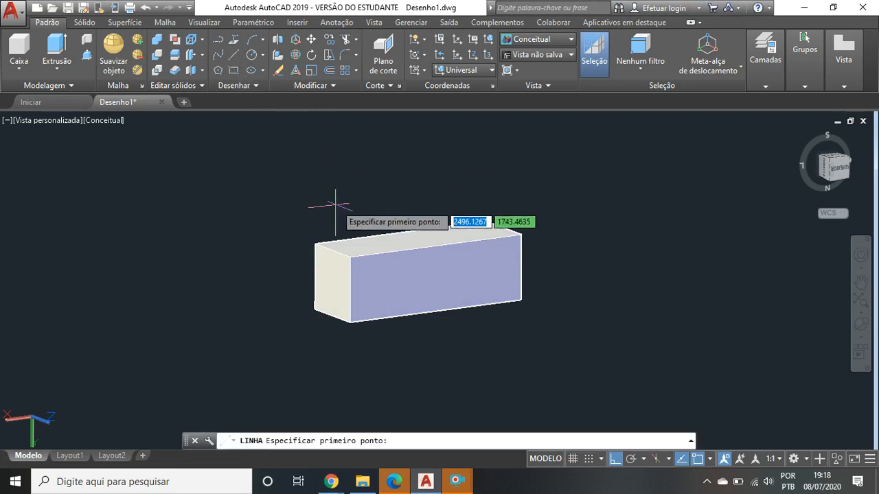
left_click(350, 256)
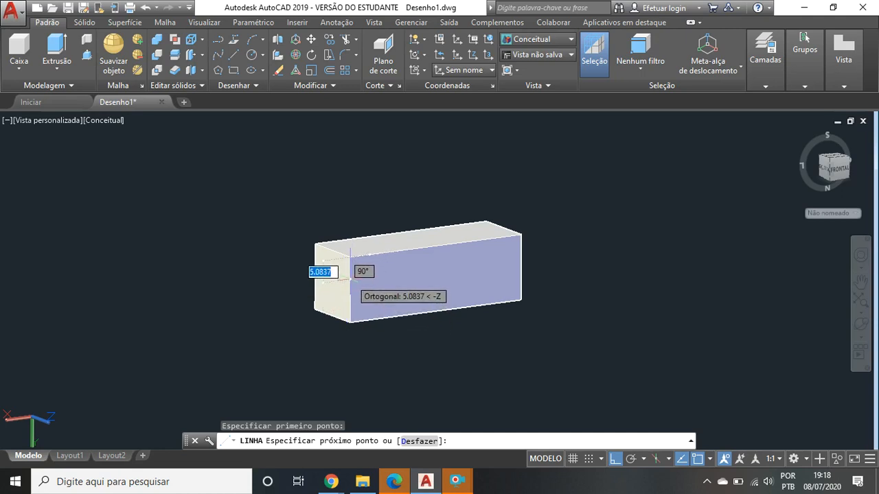
key("Escape")
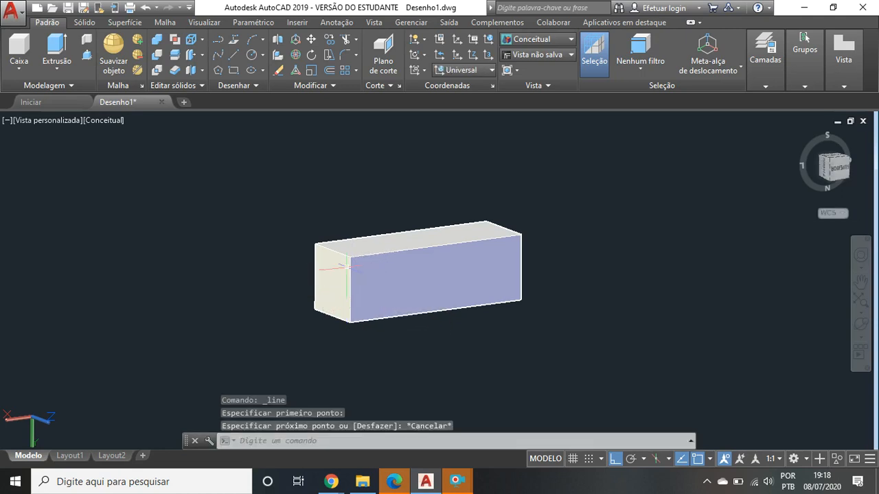
left_click(233, 56)
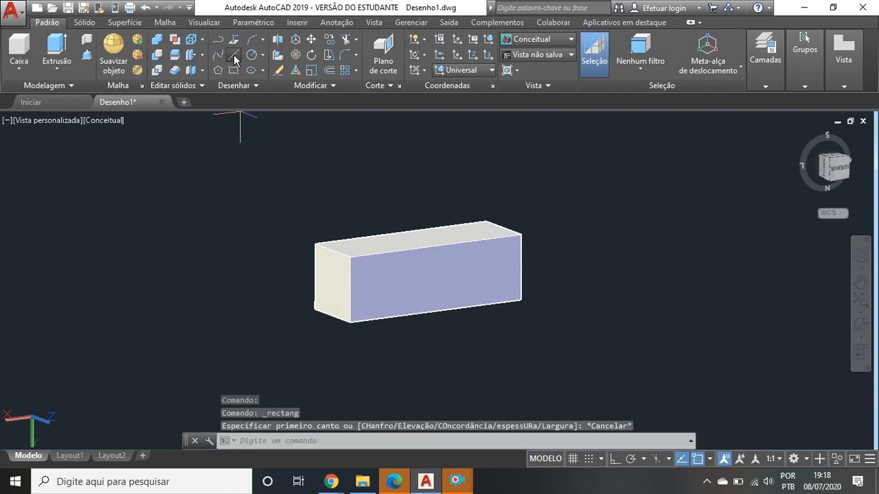
left_click(350, 290)
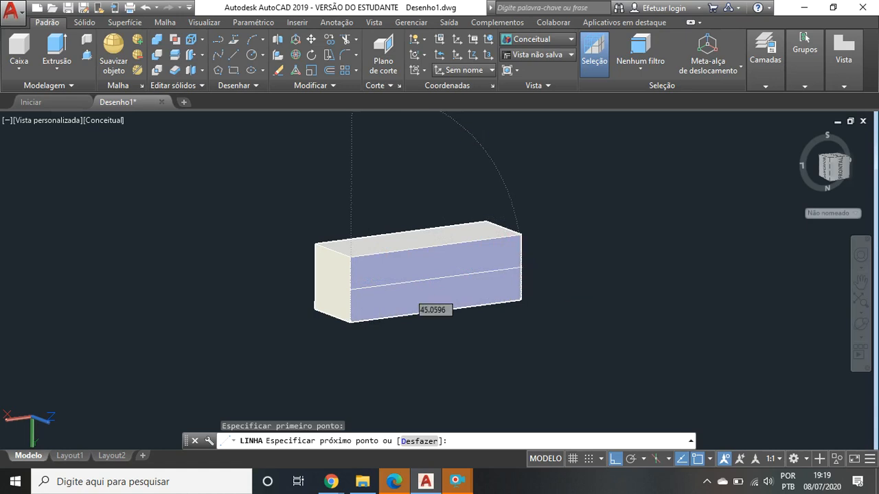
key("Escape")
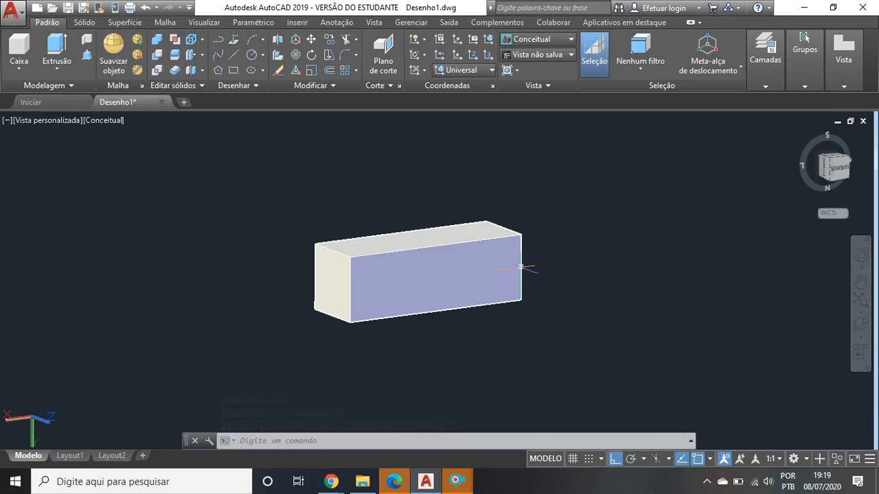
- Create a new layer in the layer properties manager, try to name it 2, and keep its default name
left_click(765, 88)
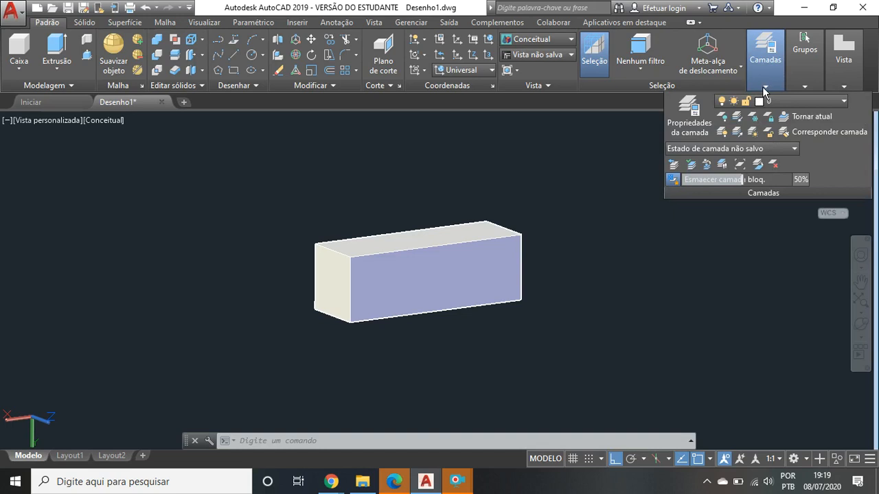
left_click(690, 122)
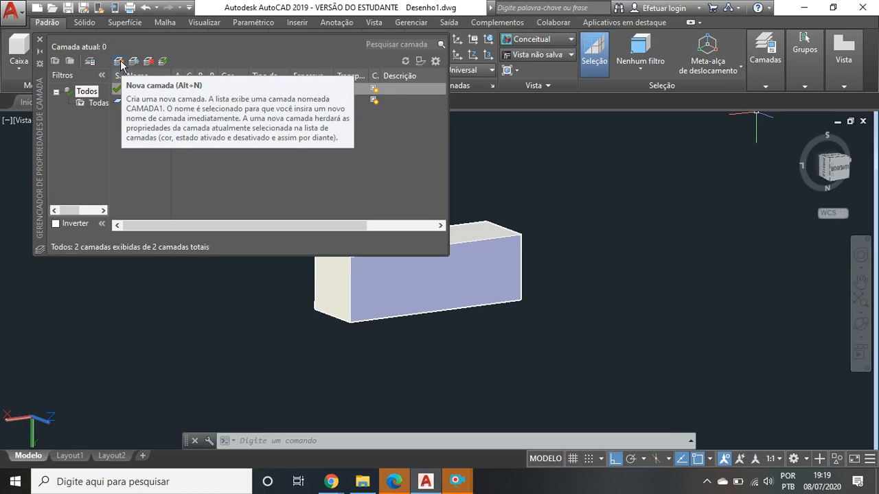
left_click(119, 62)
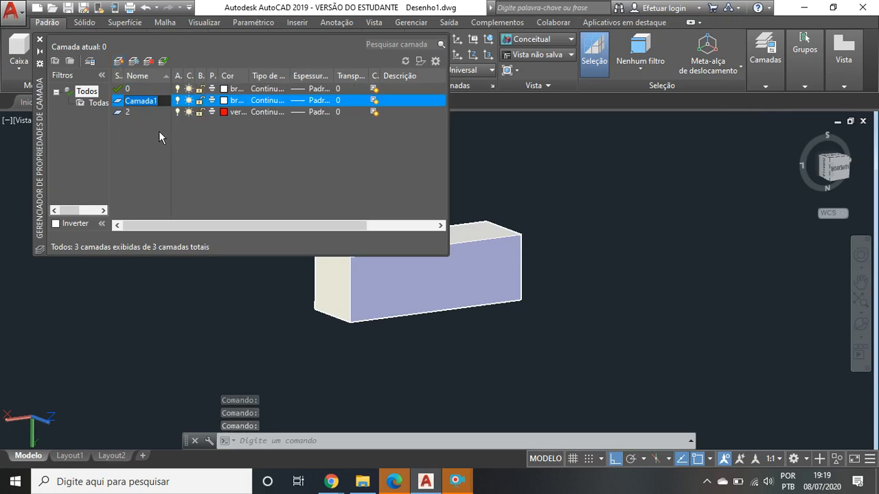
type("2")
key("Return")
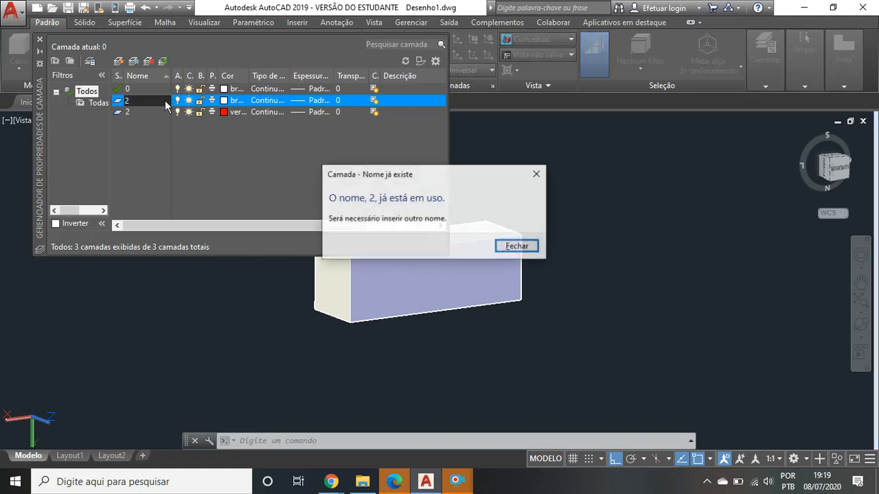
left_click(516, 247)
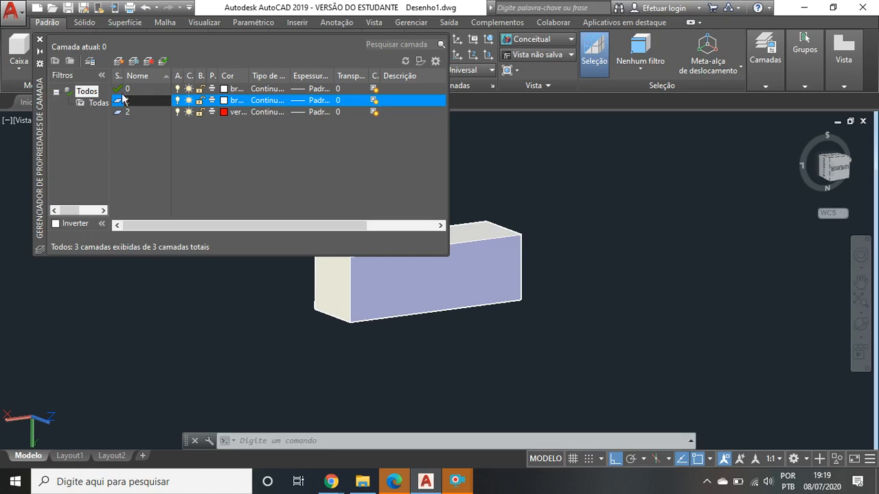
key("Escape")
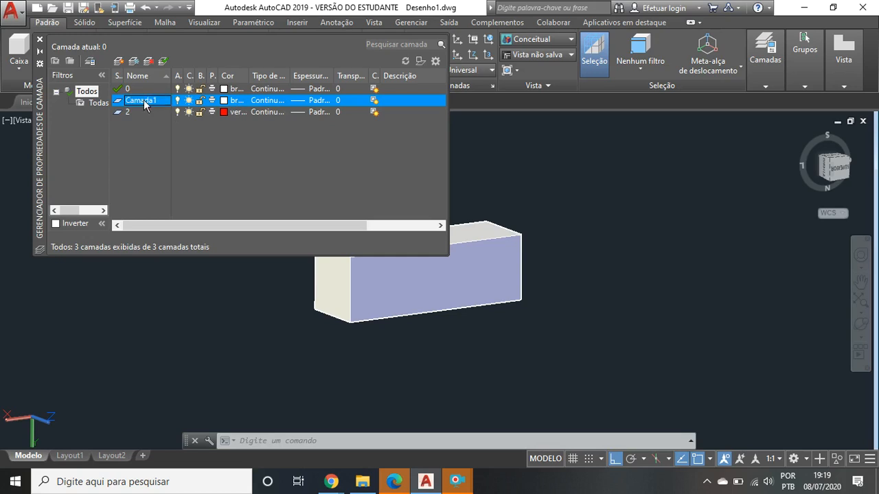
- Confirm red (index colour 1) as the colour of layer 2 and make layer 2 the current layer
left_click(232, 112)
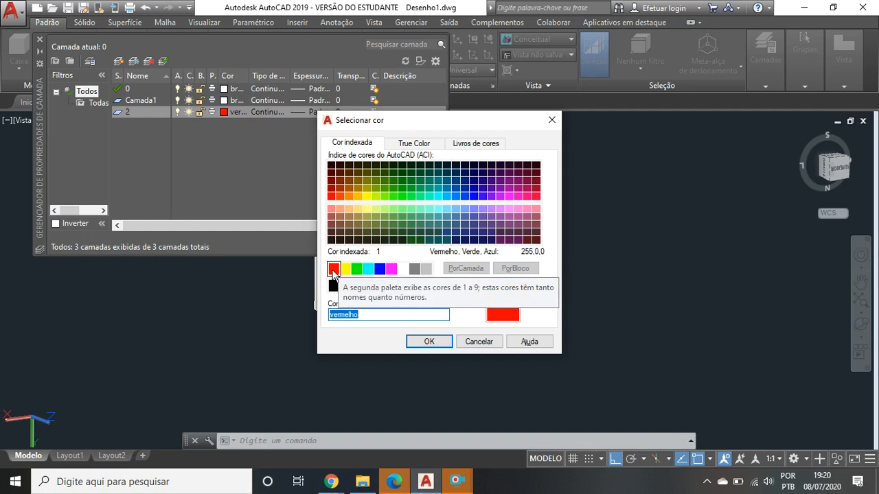
left_click(427, 341)
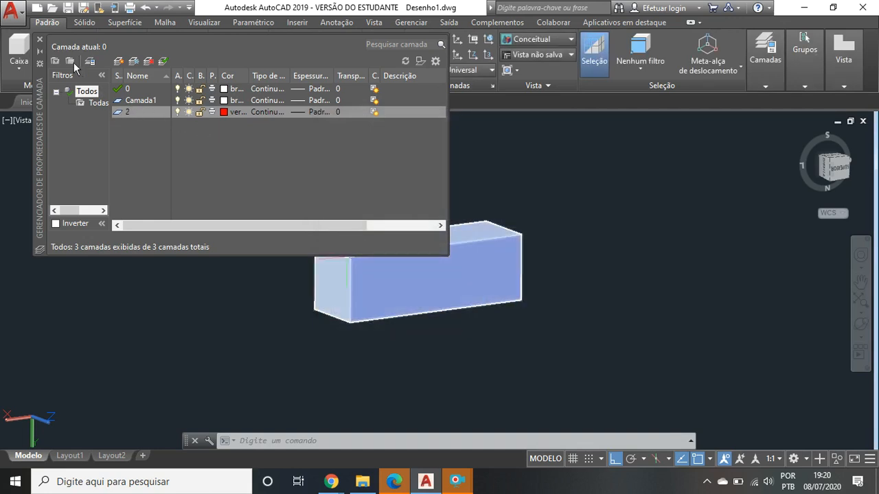
left_click(40, 39)
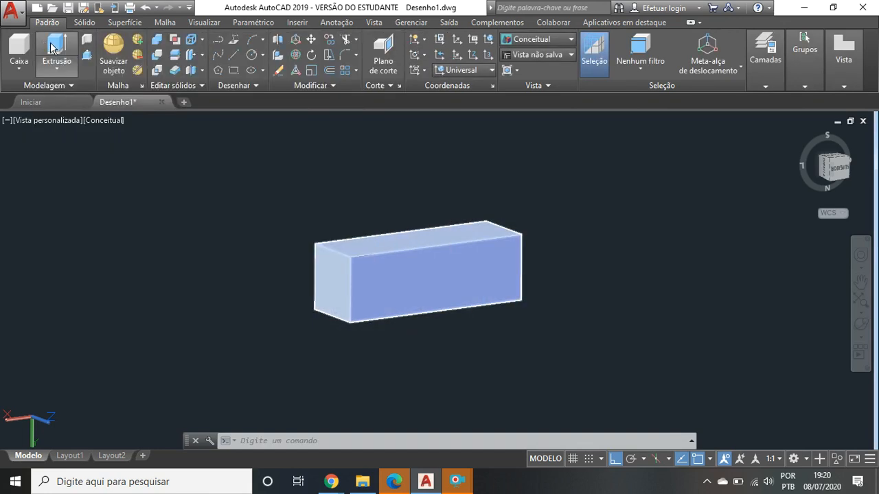
left_click(765, 87)
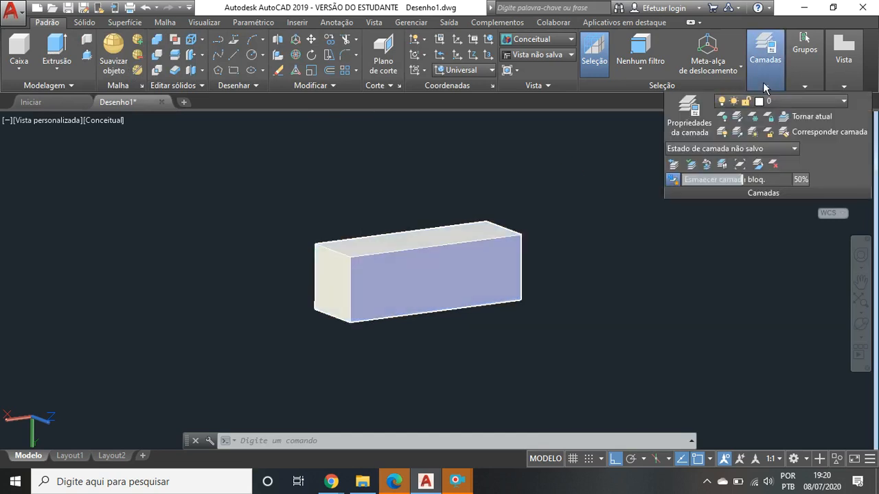
left_click(844, 103)
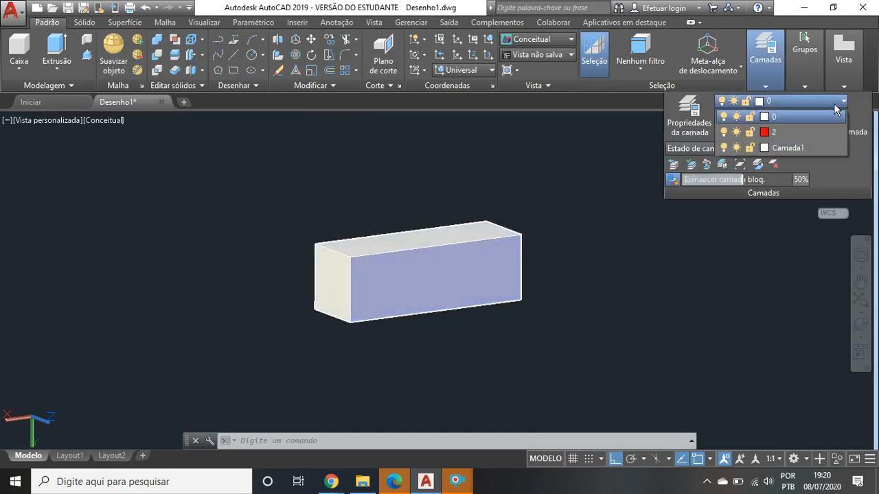
left_click(784, 131)
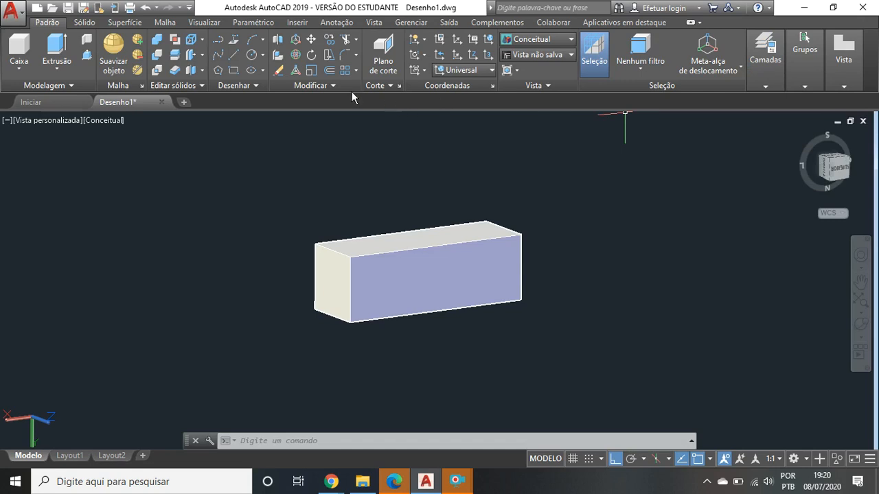
- Draw a line 10 long down the vertical edge of the long front face, starting at its upper corner beside the end face
left_click(233, 53)
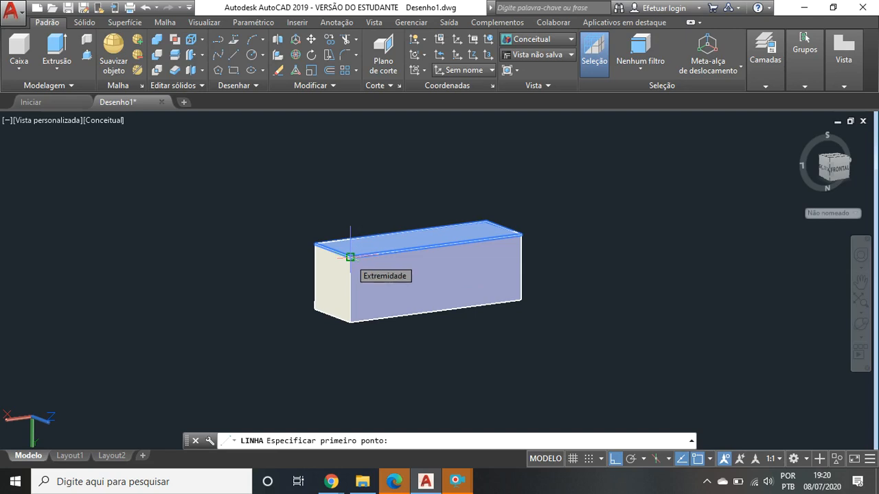
left_click(350, 256)
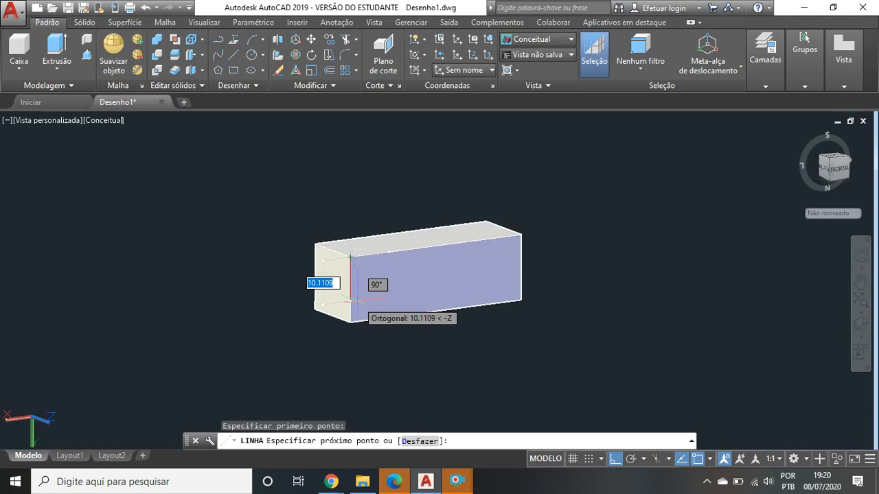
type("10")
key("Return")
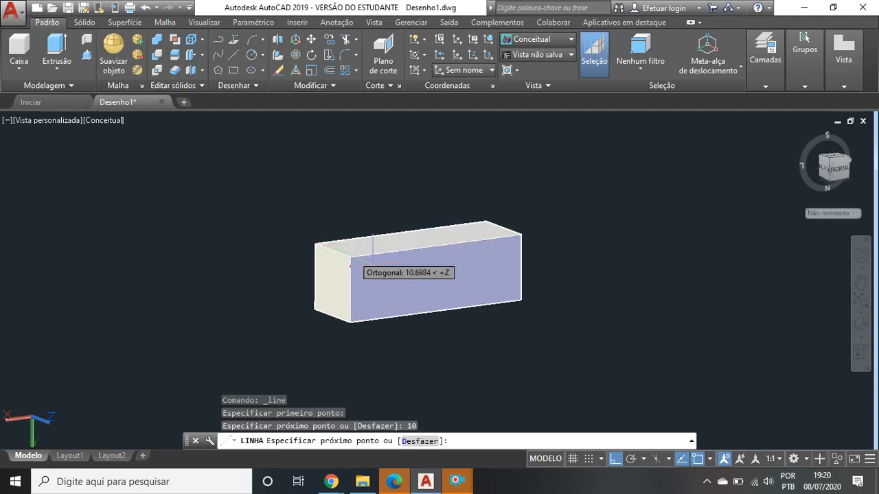
key("Escape")
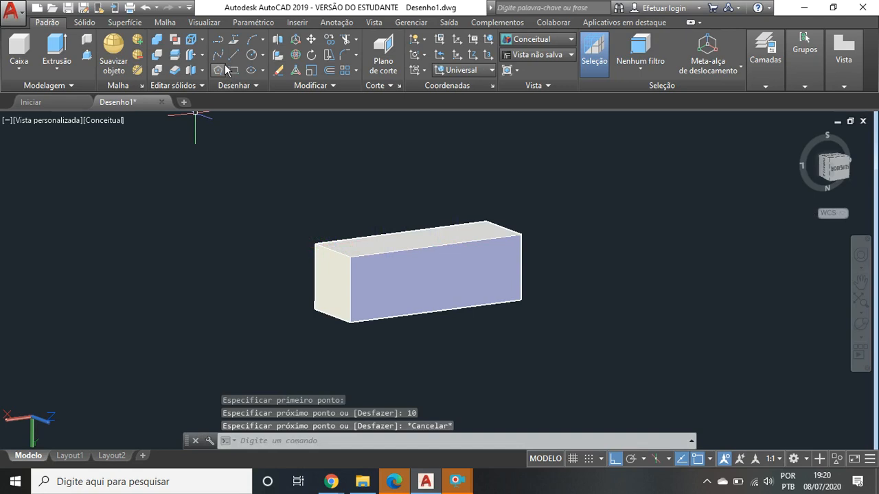
- Draw a line 35 long from the same upper corner along the upper edge of the long front face
left_click(234, 54)
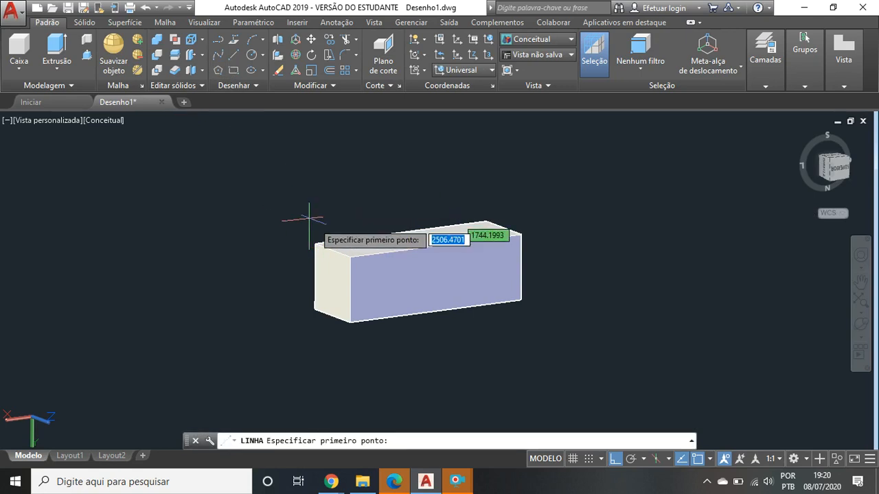
left_click(350, 257)
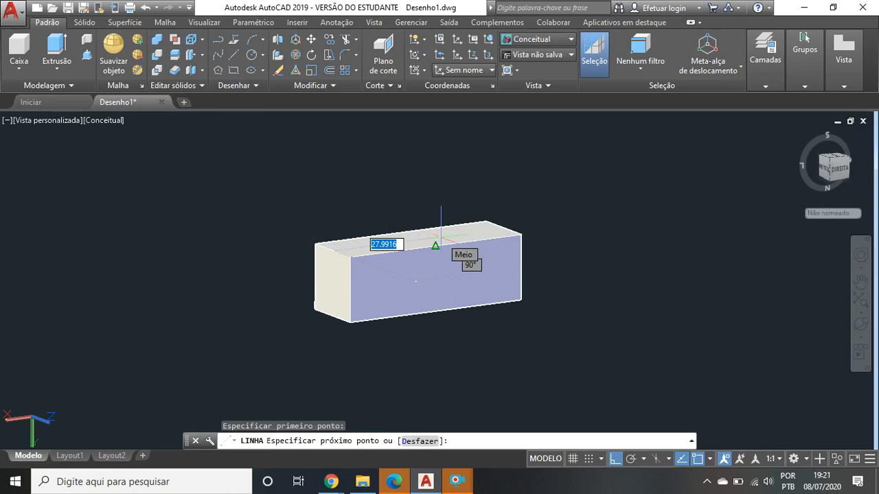
type("35")
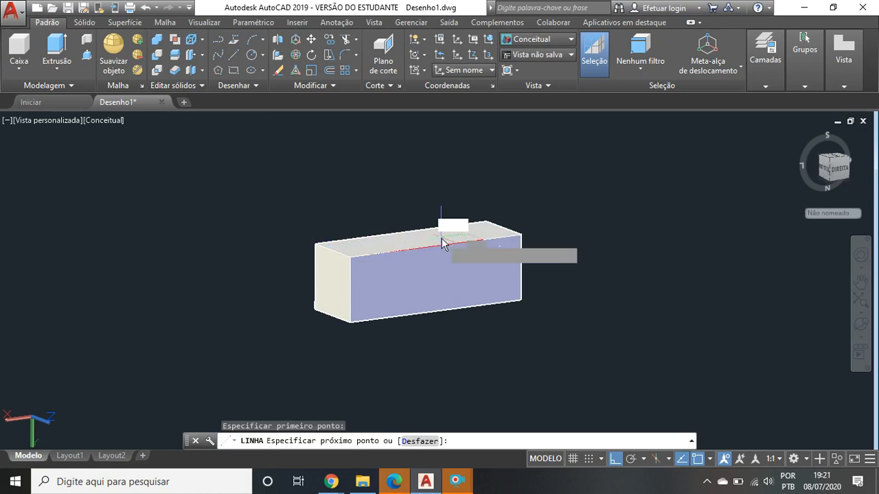
key("Return")
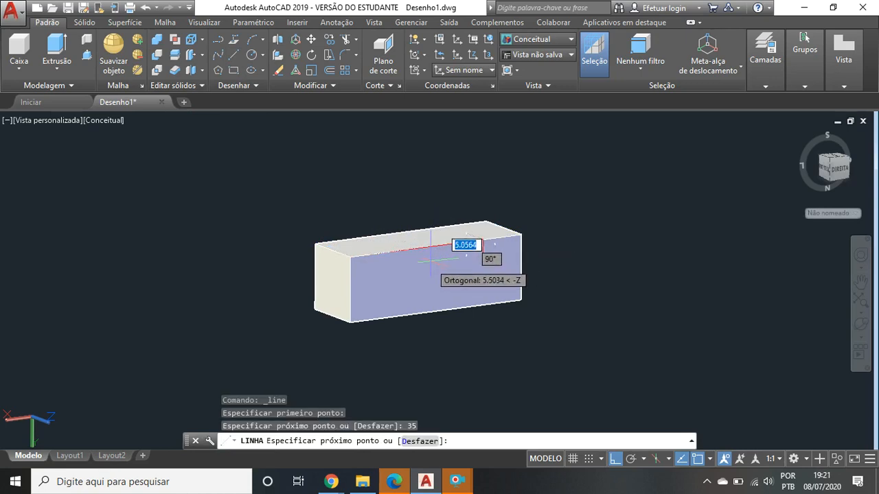
key("Escape")
- Examine the two lines drawn along the edges of the block's front face at several magnifications
scroll(390, 256, "up", 2)
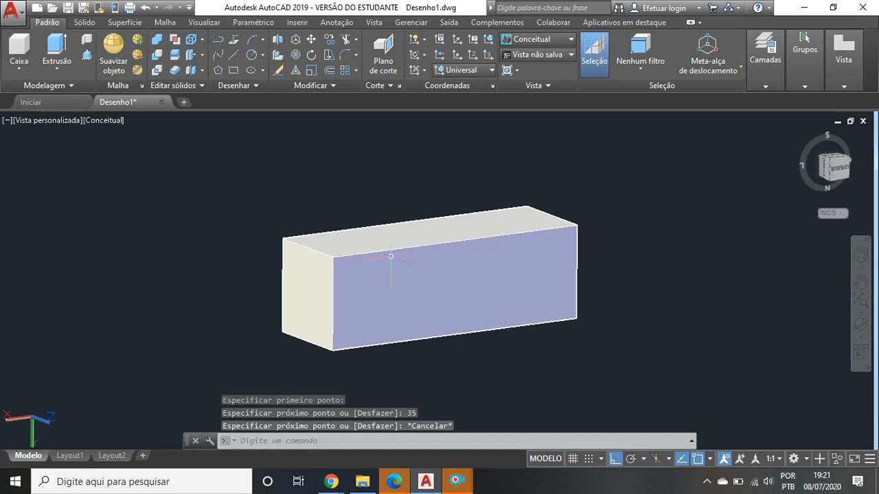
scroll(391, 256, "up", 3)
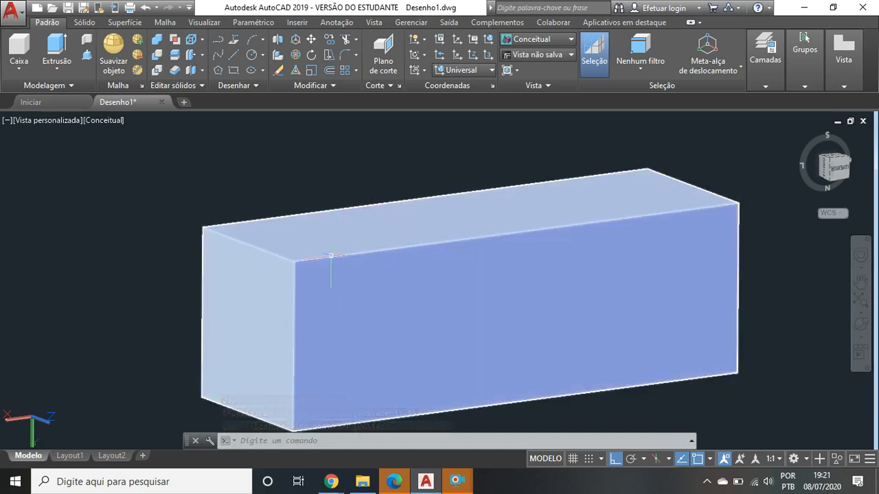
scroll(304, 239, "down", 2)
scroll(303, 282, "up", 1)
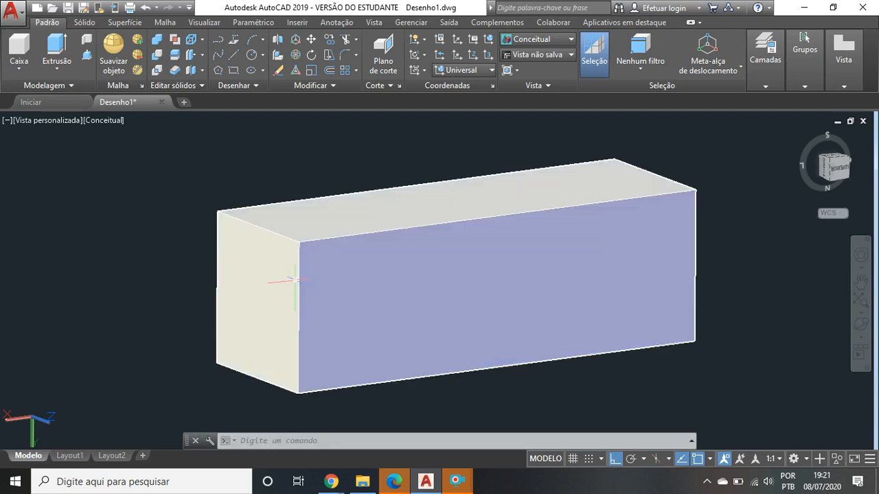
scroll(301, 289, "up", 1)
scroll(294, 287, "down", 2)
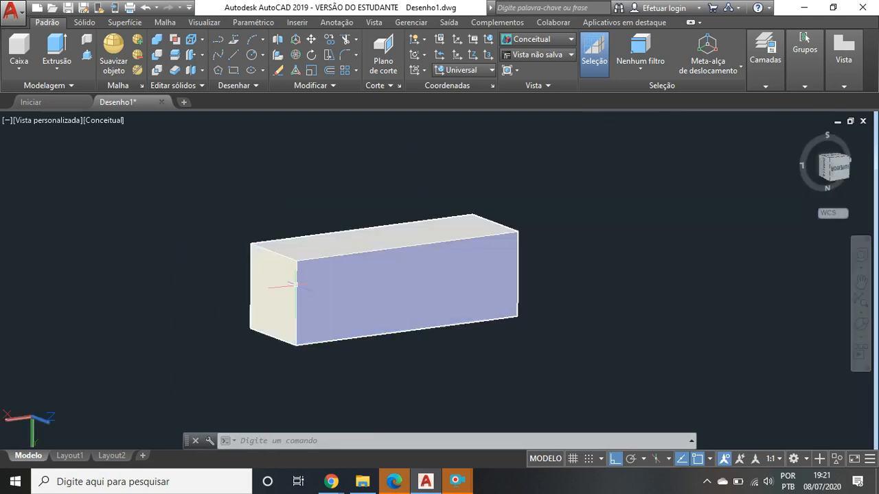
scroll(289, 273, "up", 1)
scroll(362, 259, "down", 1)
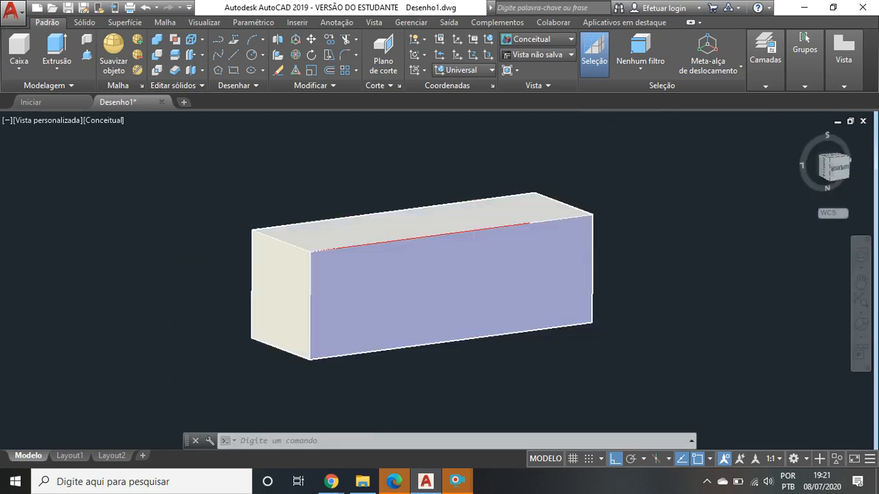
scroll(362, 259, "down", 1)
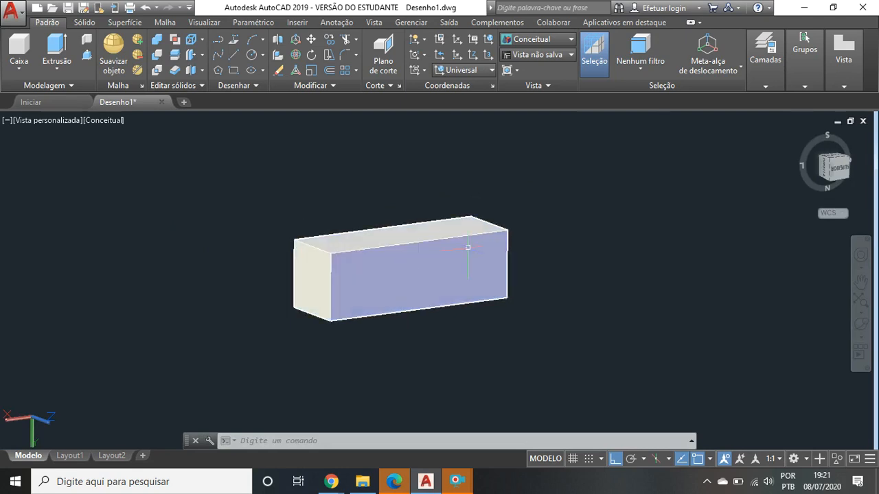
- Turn off layer 0 to hide the block and leave only the lines on layer 2
left_click(768, 87)
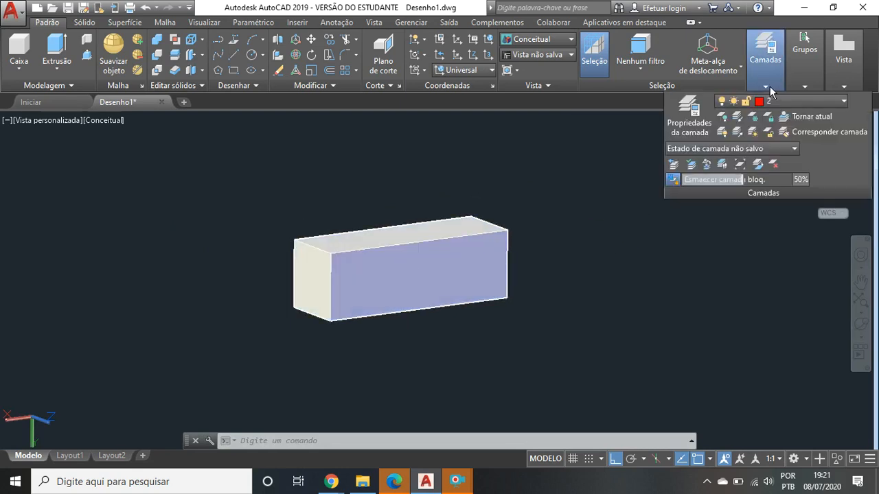
left_click(843, 101)
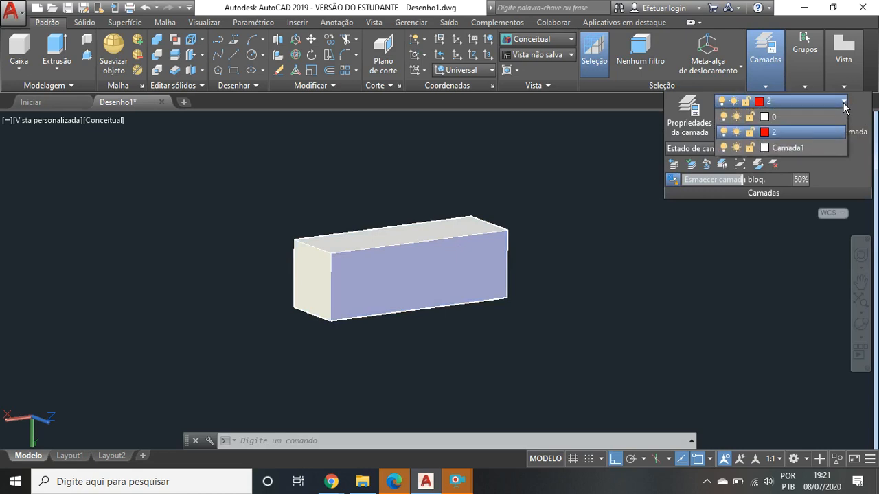
left_click(724, 118)
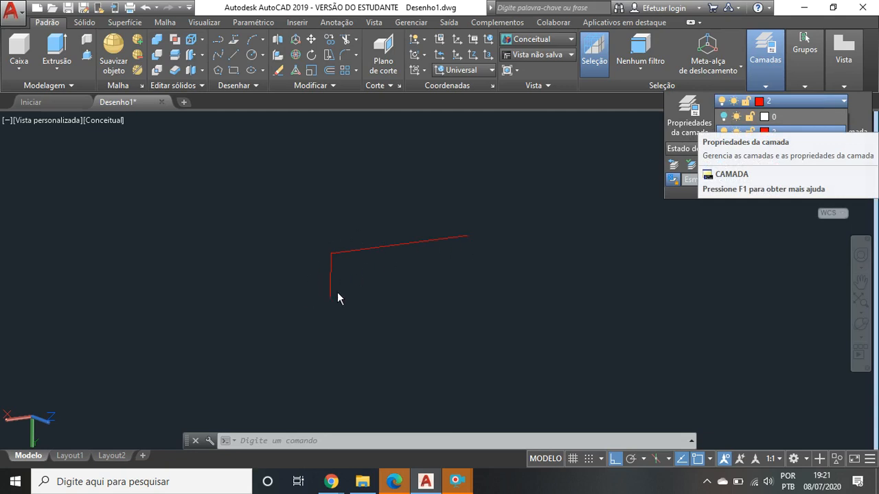
- Draw a diagonal line joining the lower end of the 10 line to the far end of the 35 line, closing the triangle
left_click(234, 54)
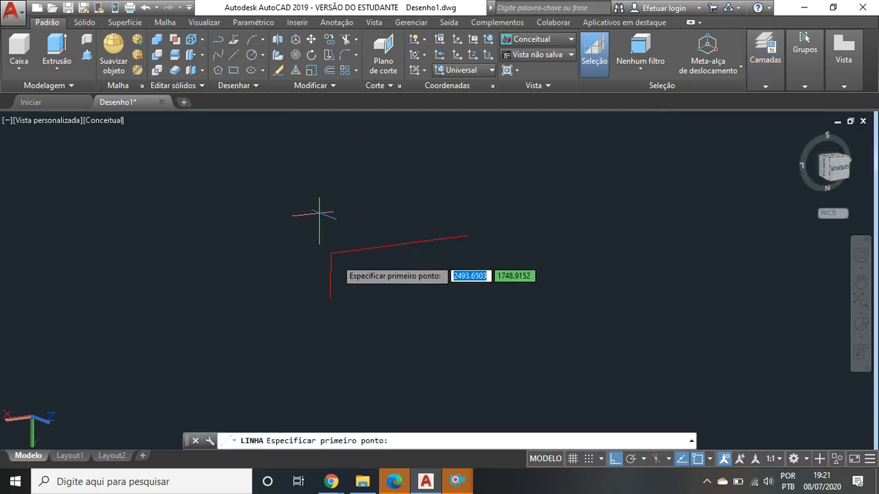
left_click(331, 297)
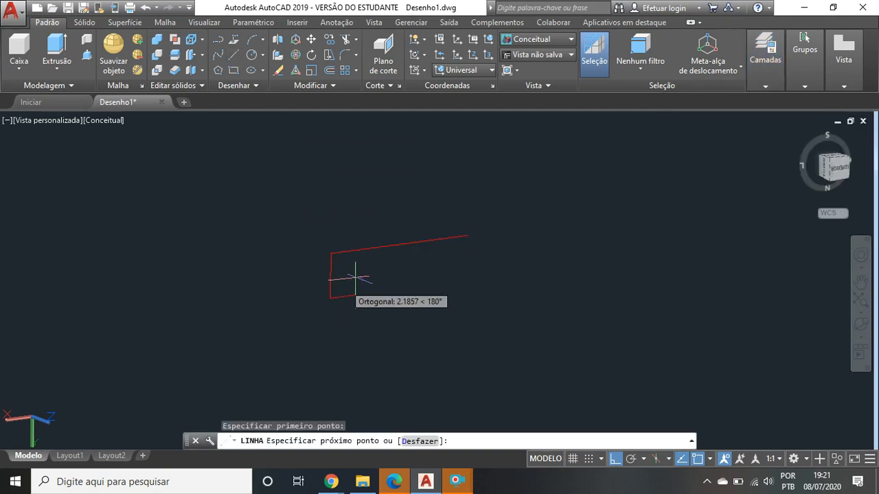
left_click(467, 236)
key("Escape")
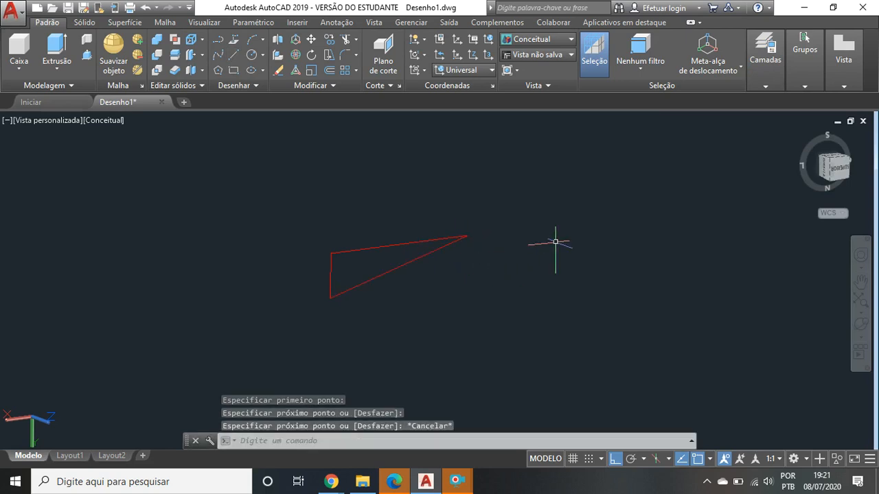
- Turn layer 0 back on to show the block together with the triangle lines
left_click(764, 59)
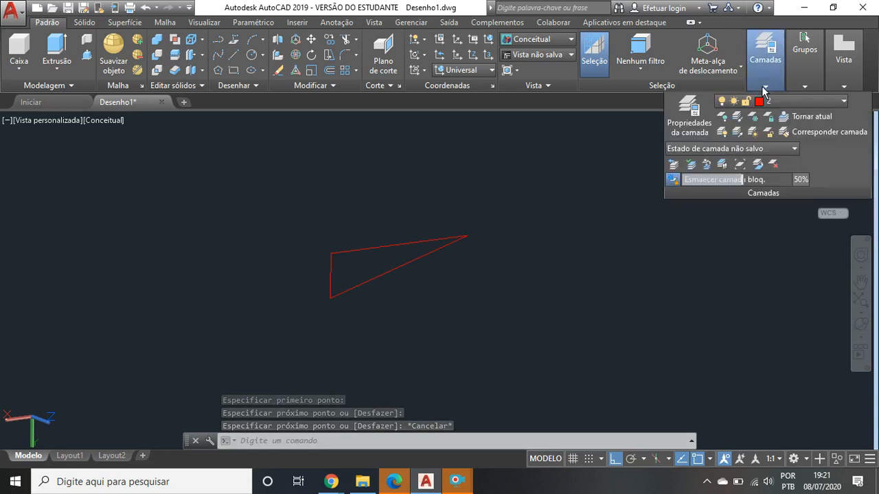
left_click(844, 103)
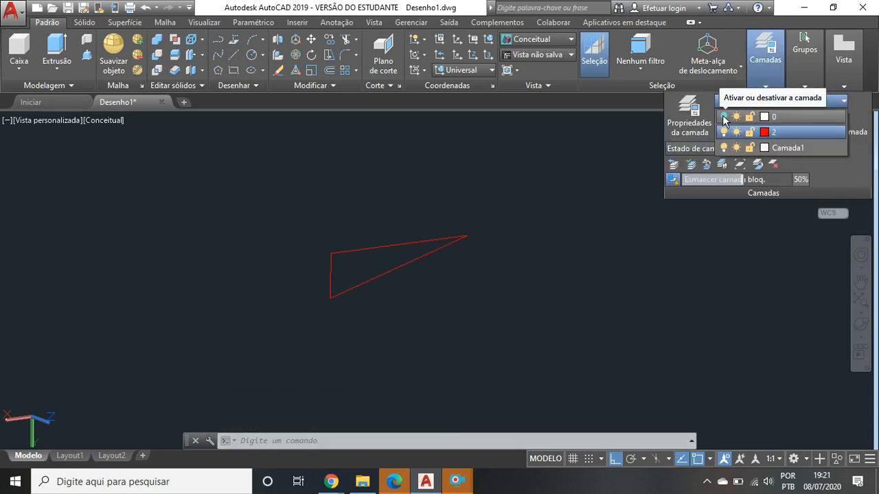
left_click(723, 117)
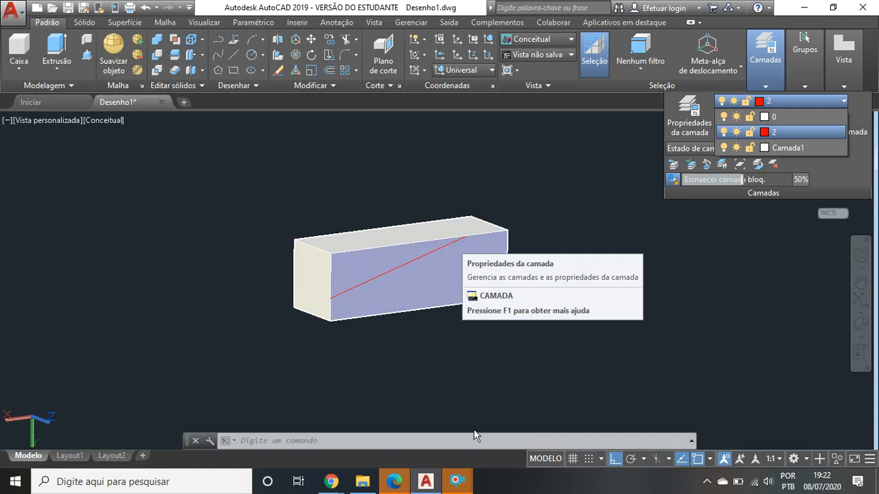
mouse_move(460, 485)
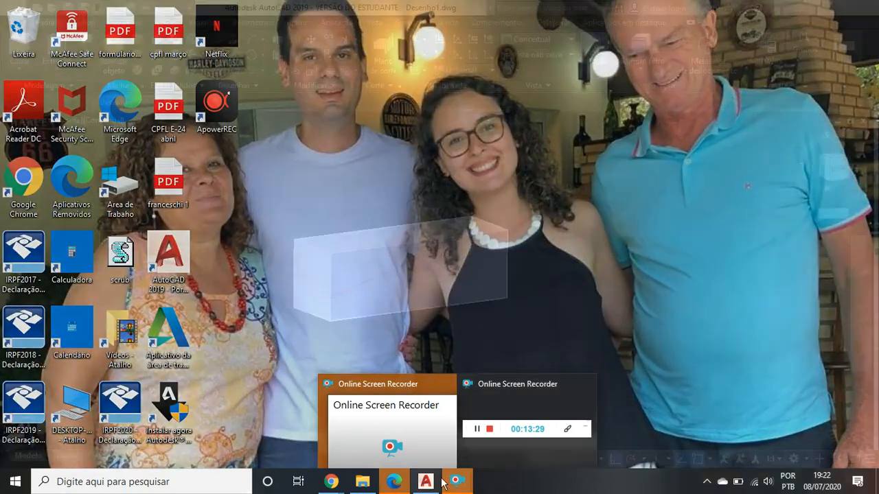
mouse_move(416, 486)
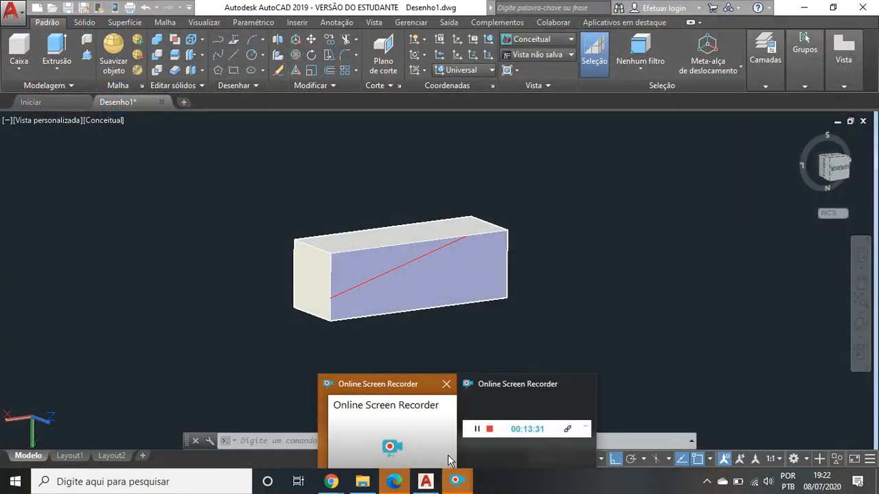
left_click(429, 421)
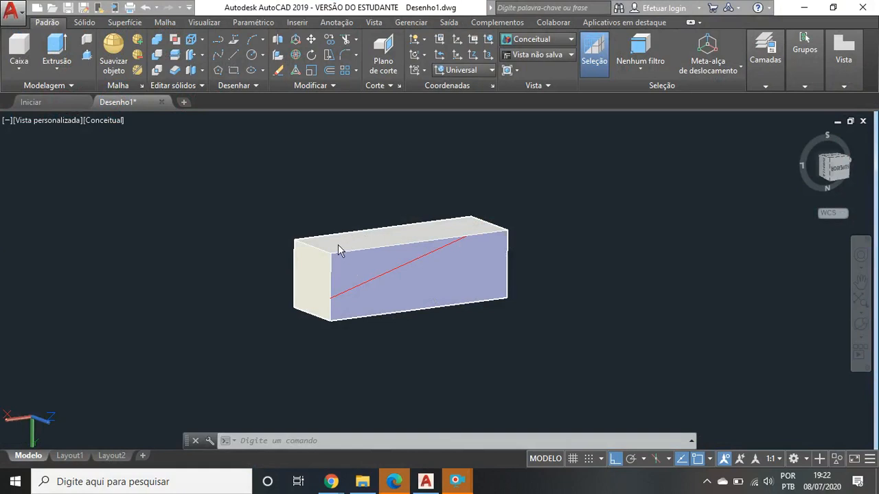
scroll(365, 256, "down", 3)
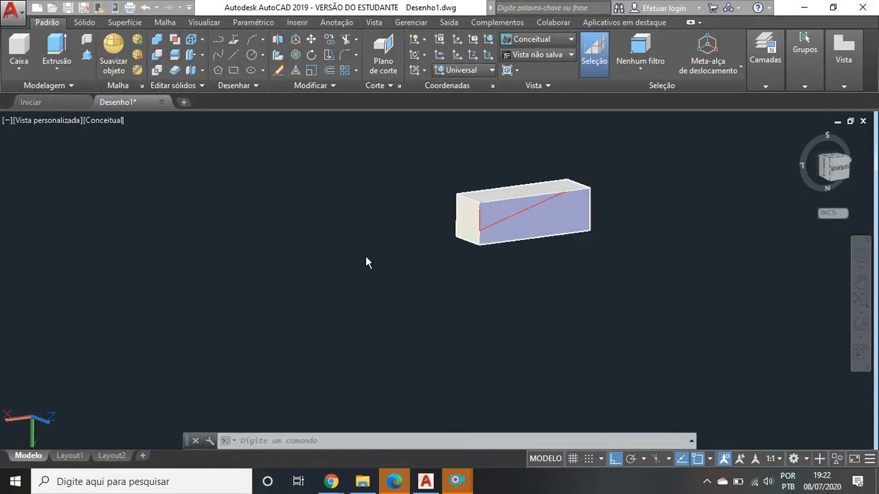
scroll(473, 231, "up", 4)
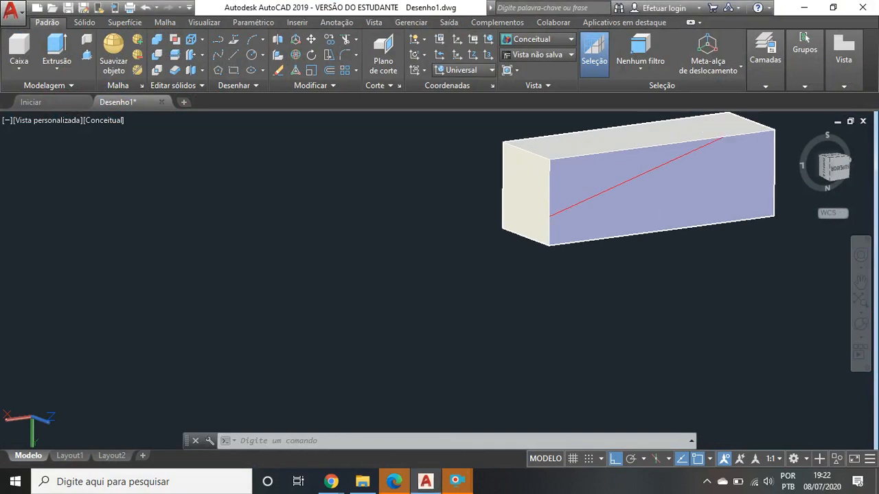
middle_click_drag(595, 221, 361, 329)
scroll(364, 295, "up", 2)
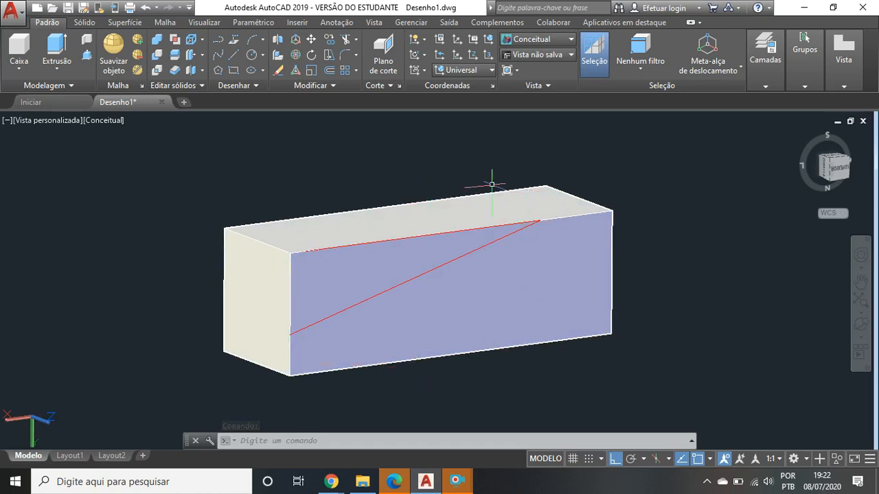
- Check the triangle lines on the block in the 2D Wireframe visual style and restore the Conceptual style
left_click(276, 263)
left_click(106, 120)
left_click(140, 153)
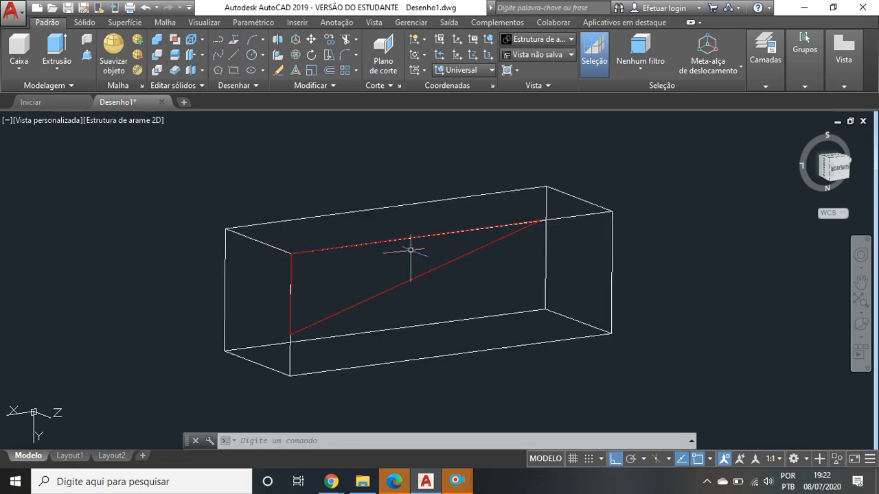
left_click(127, 122)
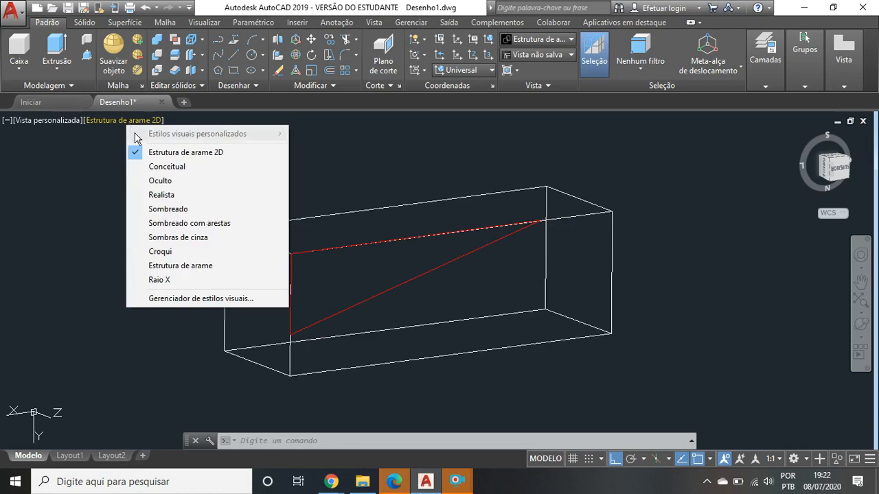
left_click(154, 167)
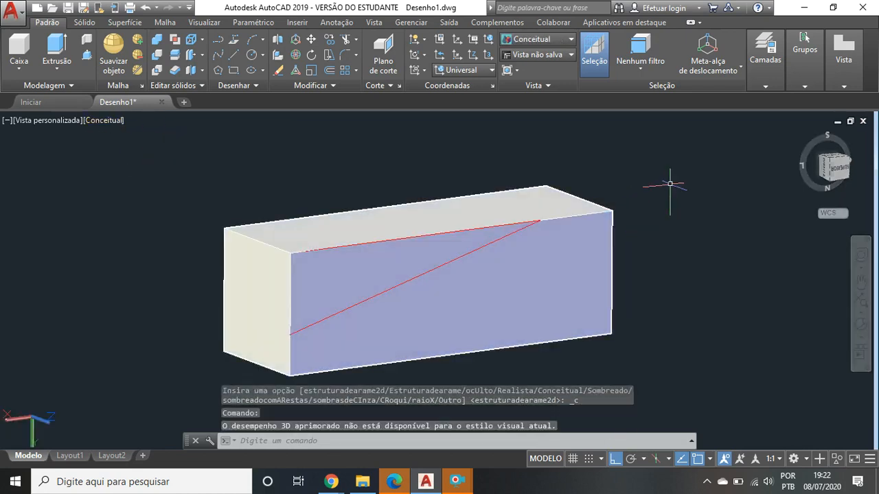
- Turn off layer 0 to hide the block and isolate the red triangle
left_click(780, 86)
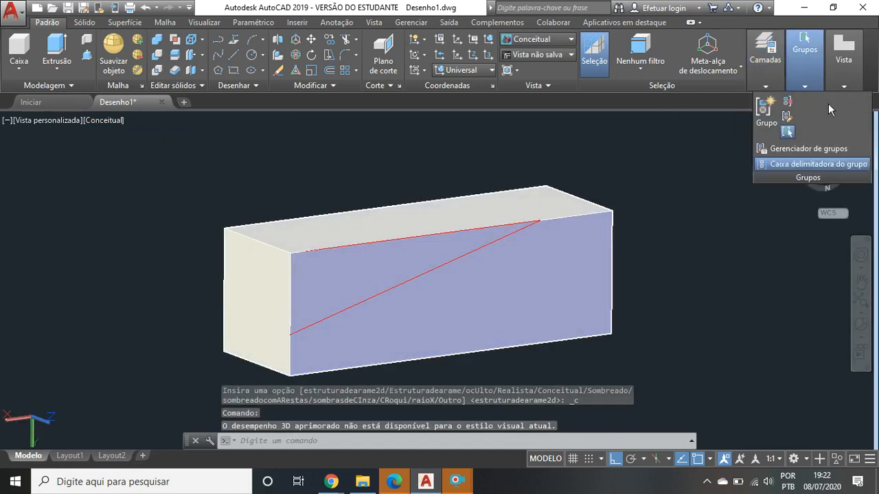
left_click(770, 86)
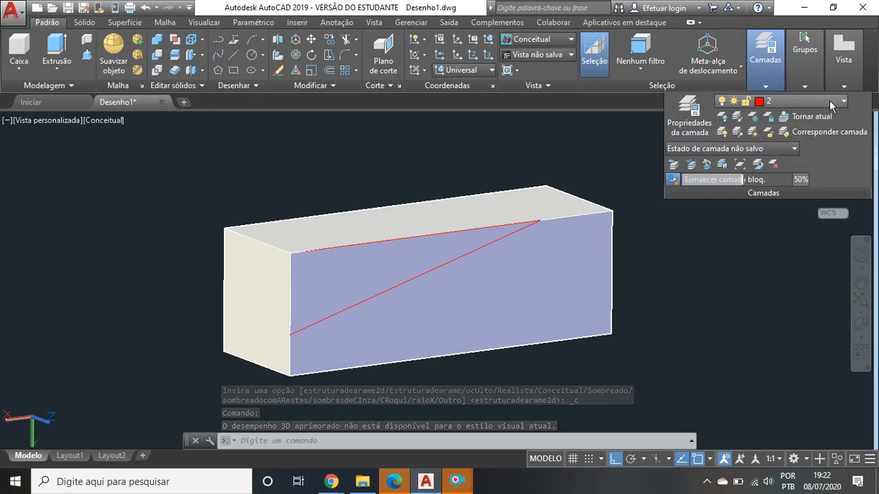
left_click(829, 101)
left_click(725, 117)
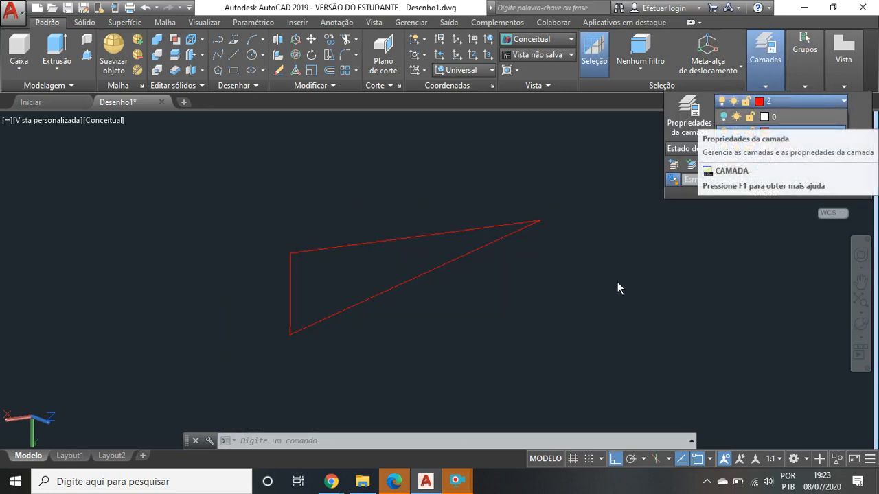
left_click(516, 207)
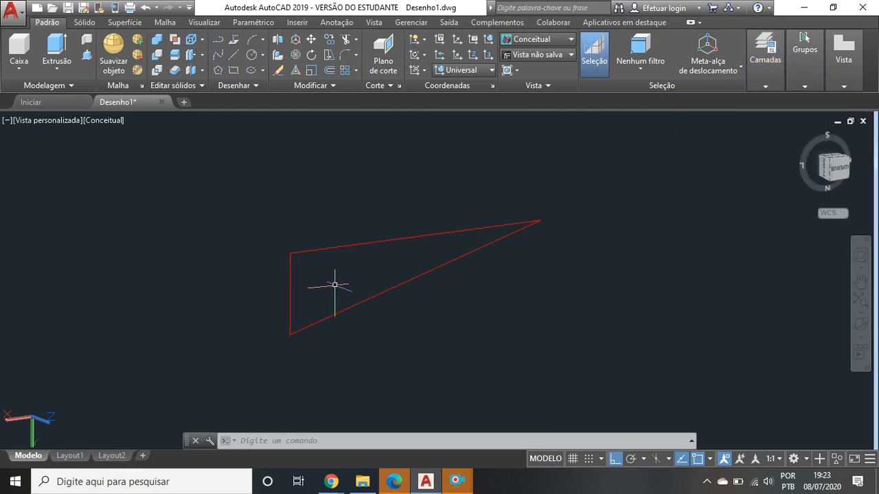
- Join the triangle's three red lines into a single polyline with the UNIR command
type("un")
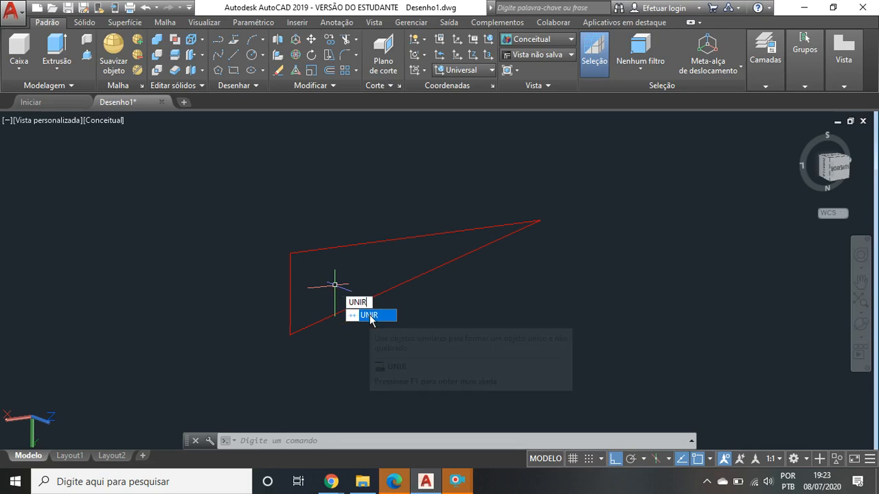
left_click(370, 316)
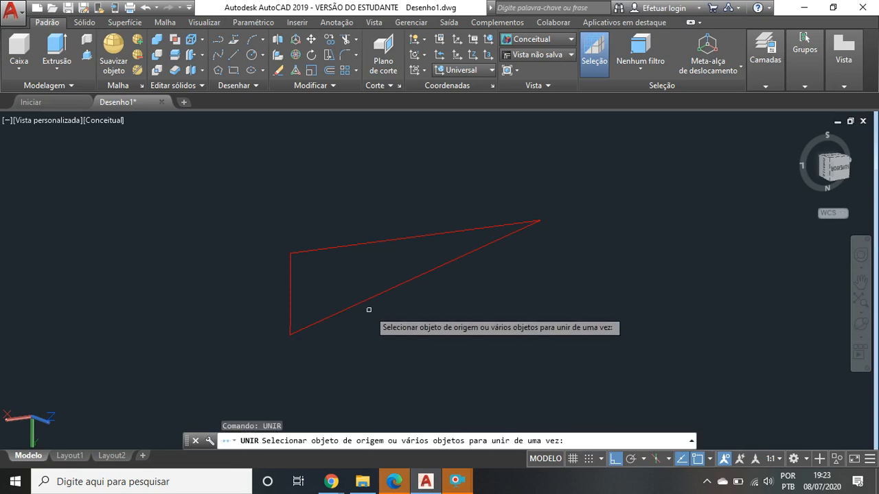
left_click(292, 281)
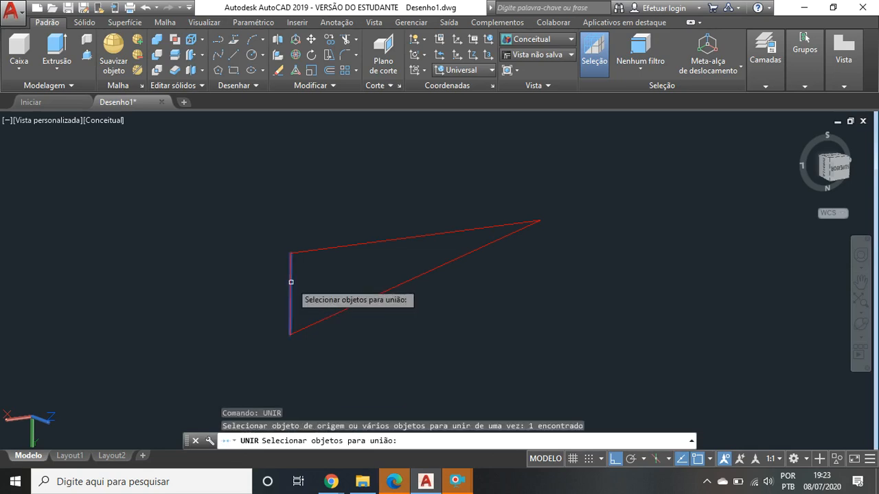
left_click(366, 243)
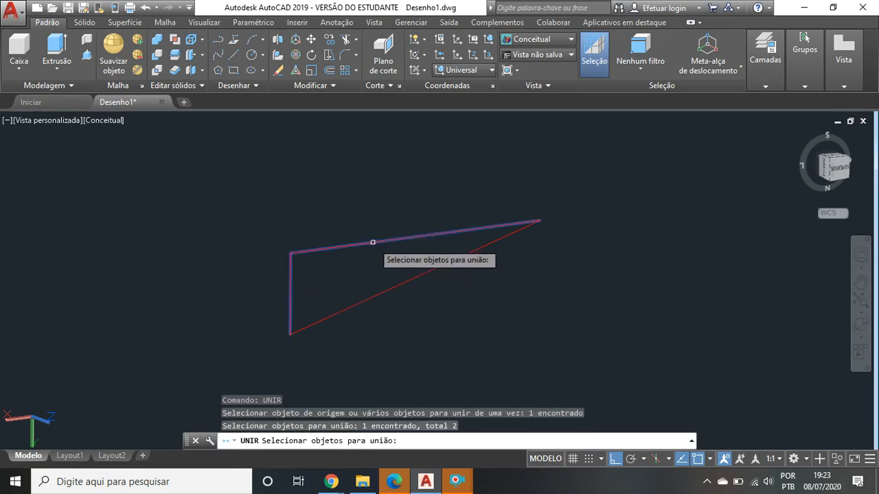
left_click(404, 284)
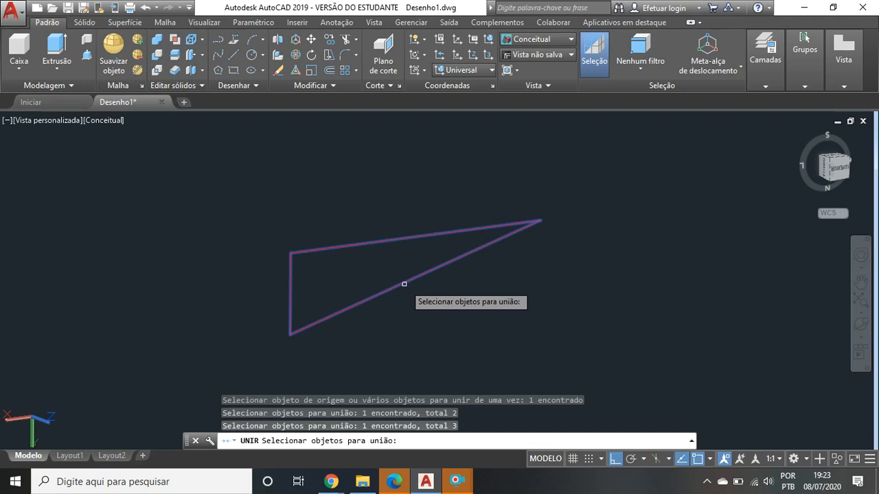
key("Return")
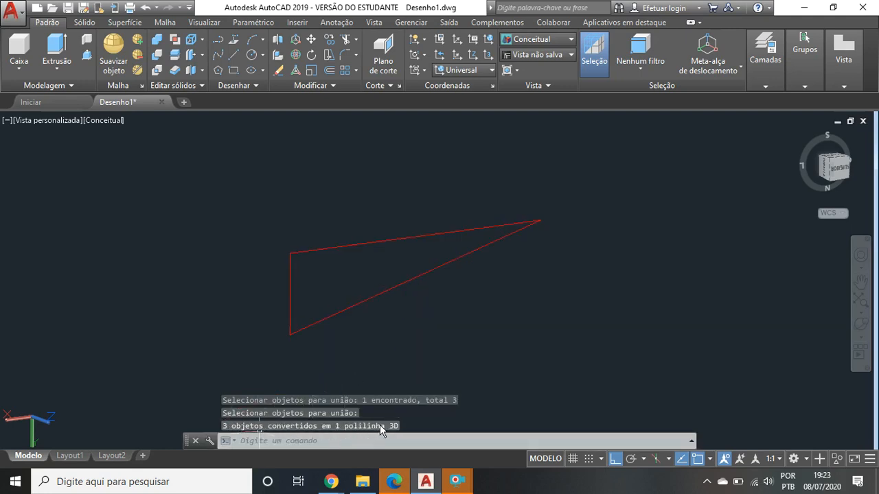
left_click(347, 244)
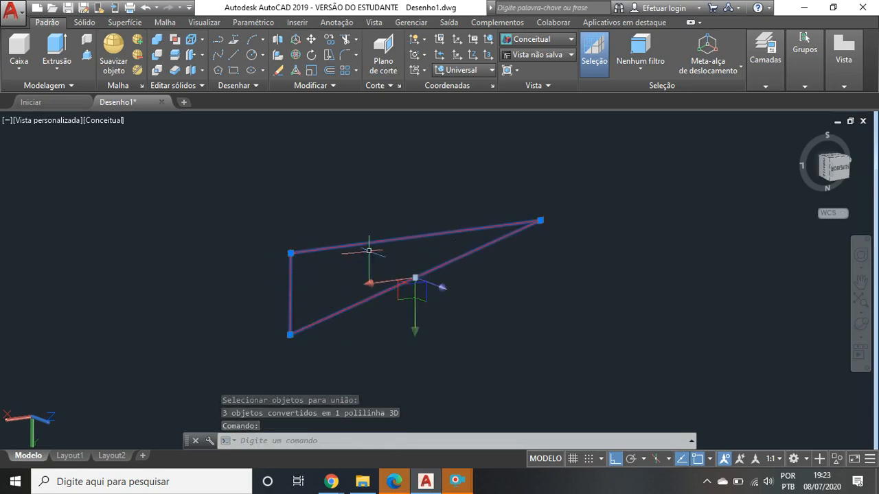
key("Escape")
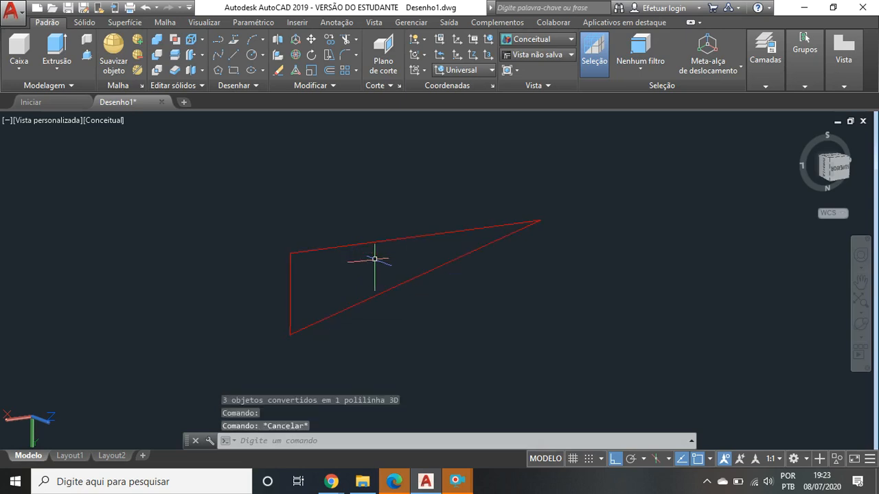
- Convert the closed triangular polyline into a region with the REGIAO command
type("REGI")
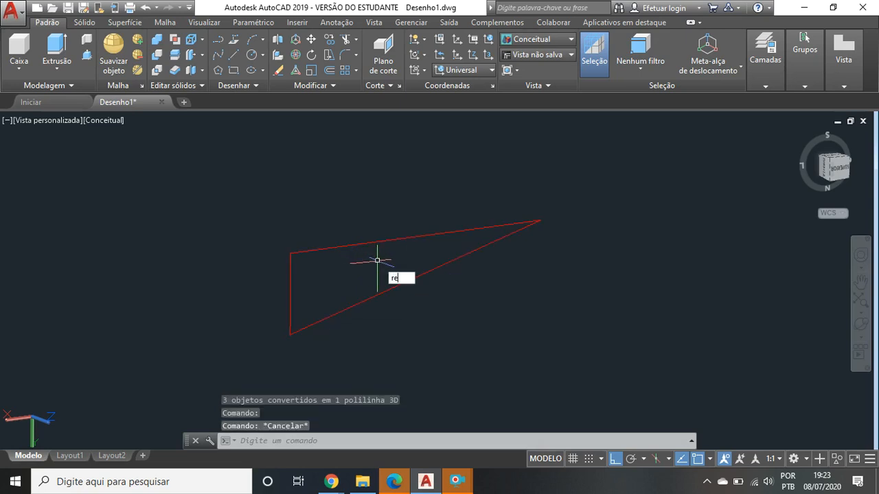
type("A")
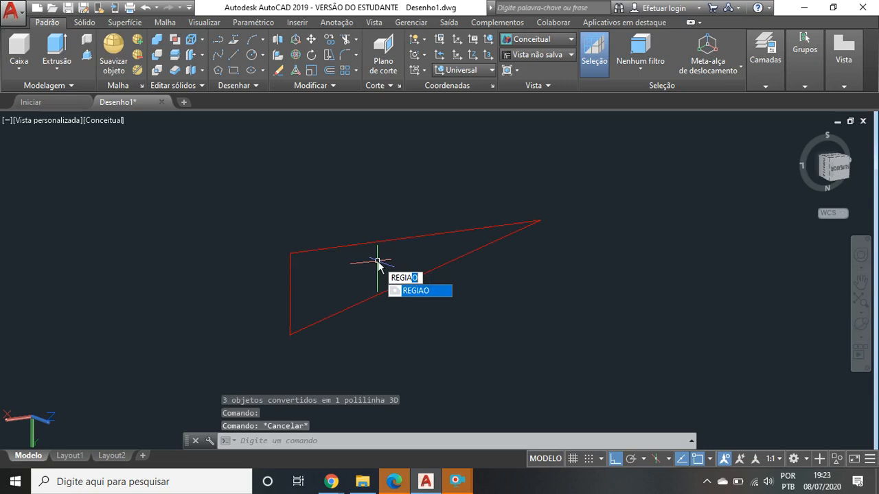
type("O")
key("Return")
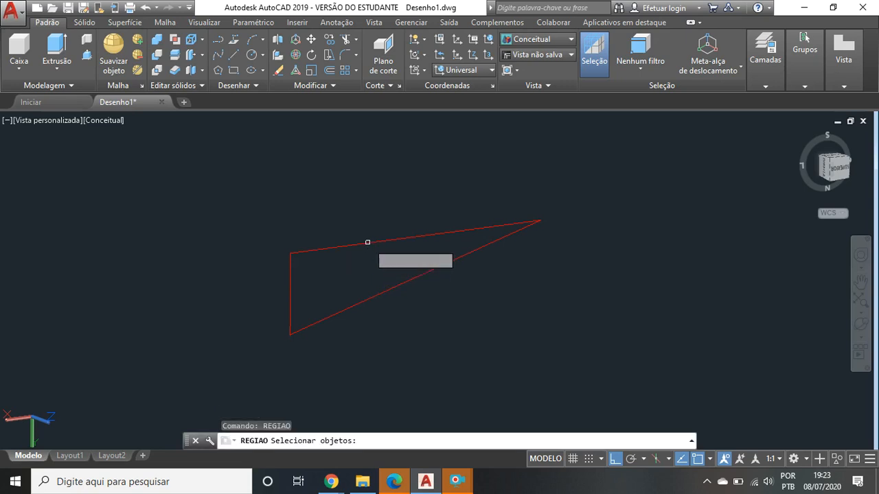
left_click(367, 242)
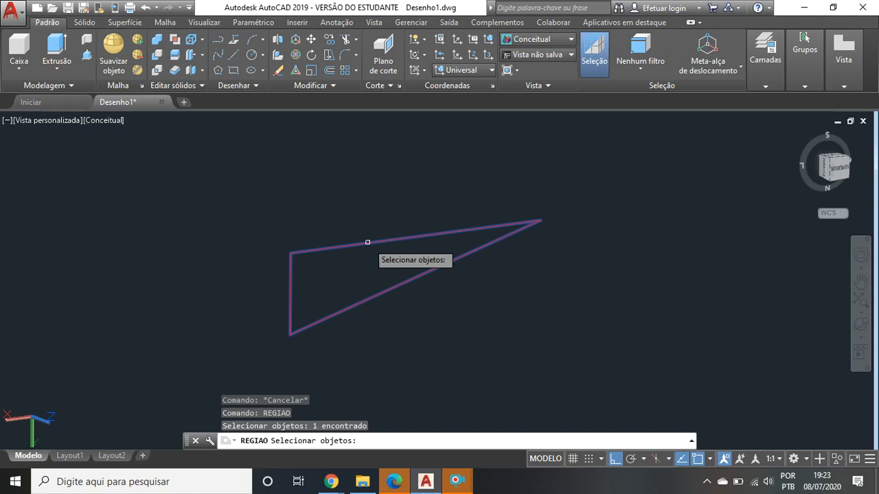
key("Return")
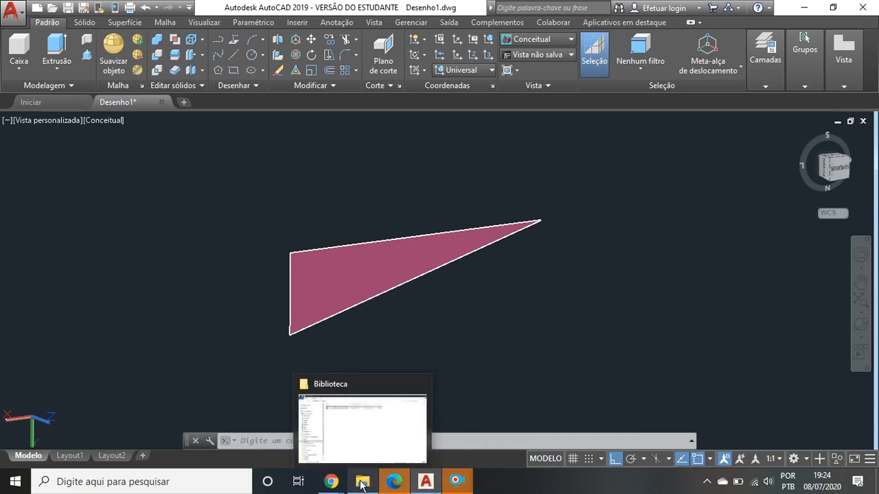
- Examine the cut dimensions of part 16 in the perspectiva.cdr PDF in Chrome and return to AutoCAD
mouse_move(331, 482)
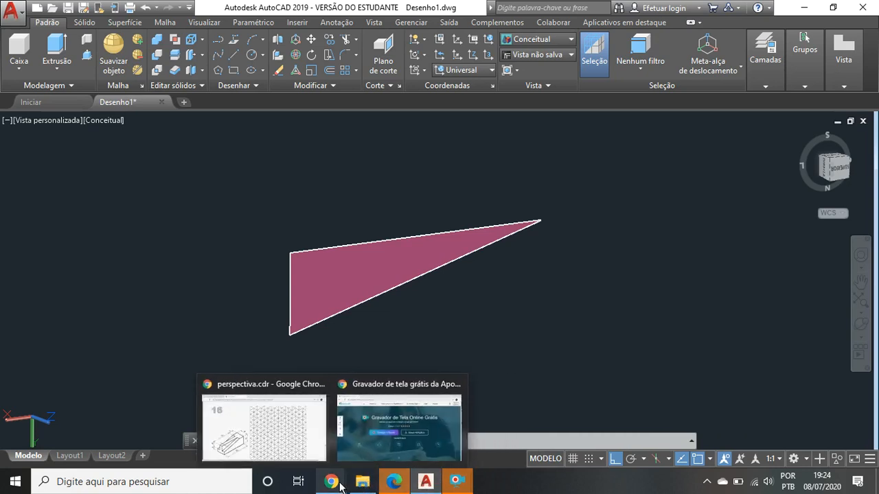
left_click(305, 444)
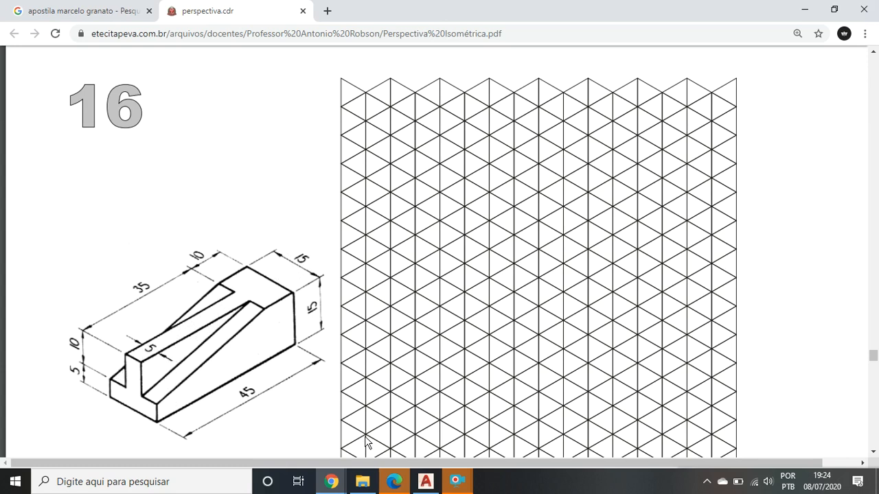
left_click(426, 481)
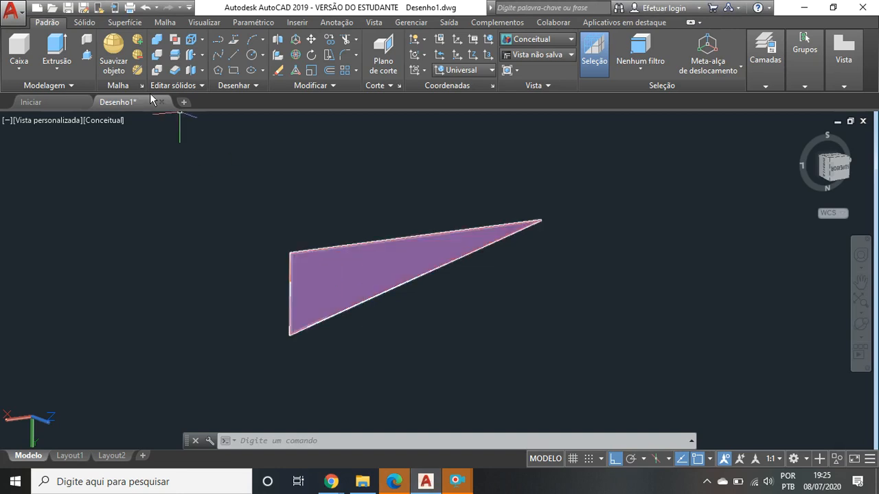
mouse_move(457, 481)
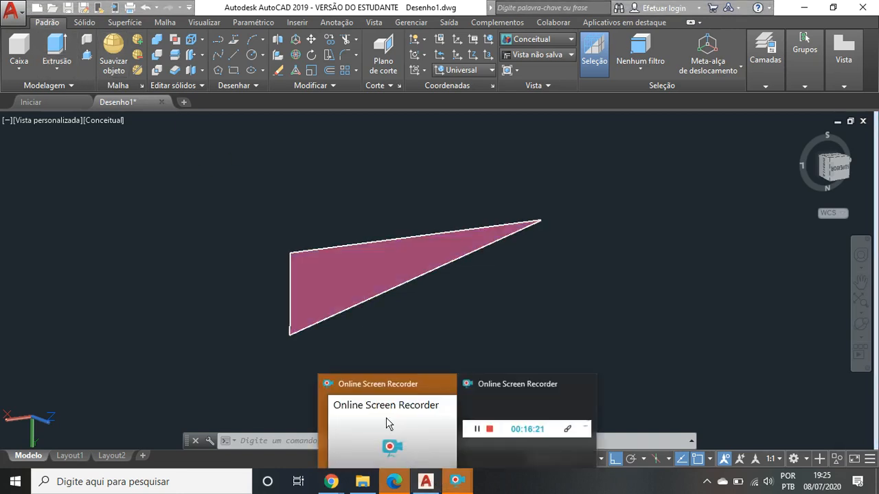
left_click(493, 400)
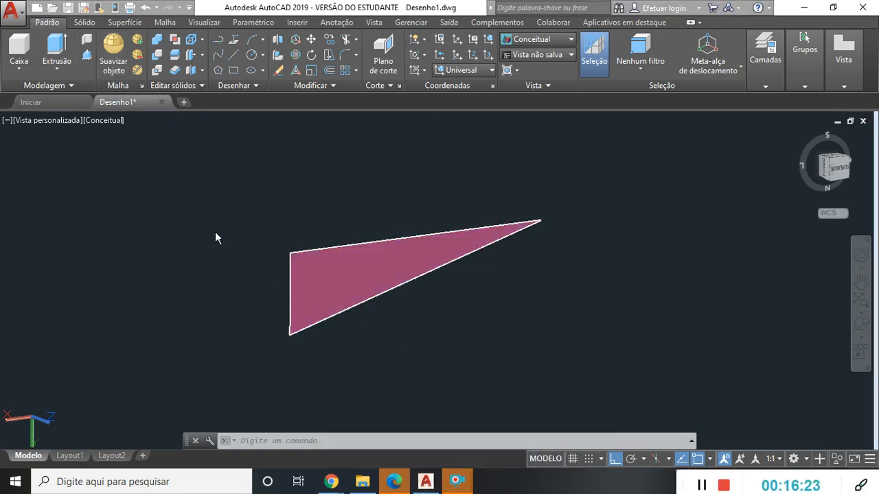
left_click(69, 68)
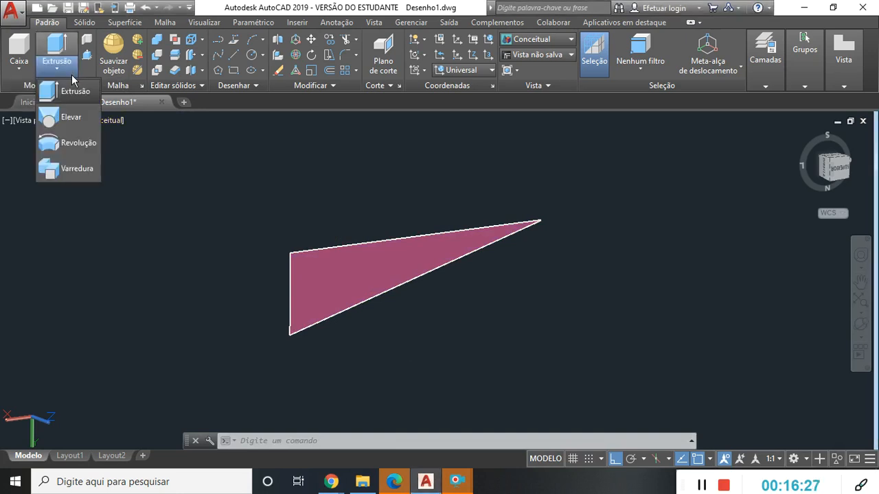
left_click(75, 93)
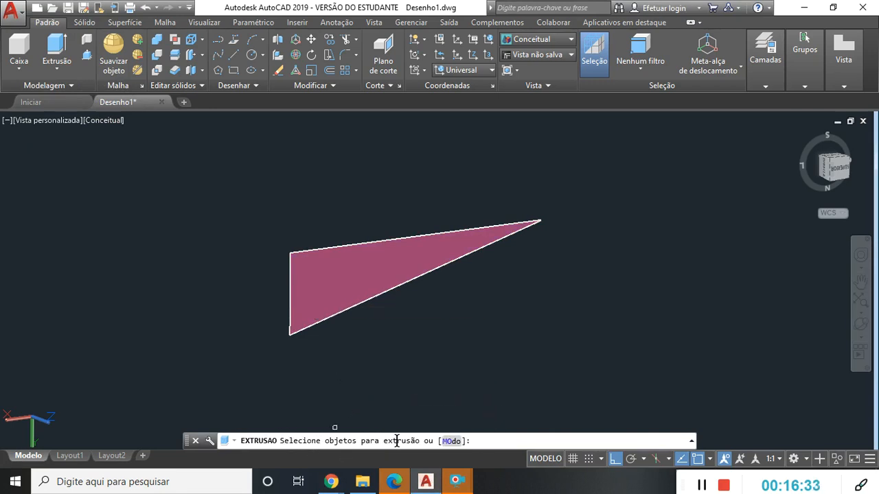
left_click(346, 274)
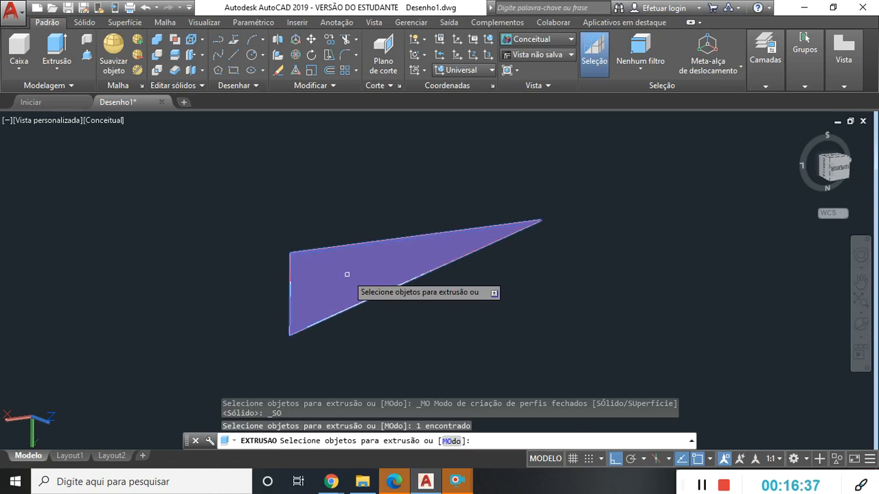
key("Return")
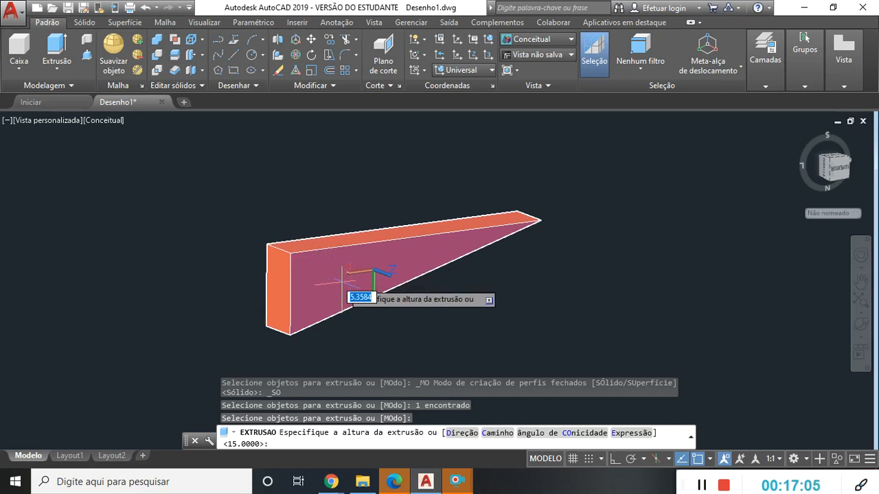
key("Escape")
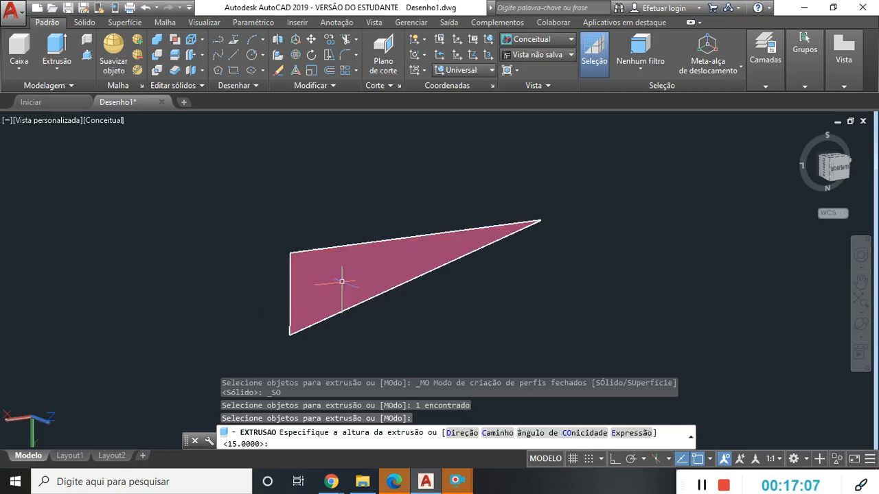
- Turn layer 0 back on and try to extrude the triangular region with the block displayed
left_click(765, 55)
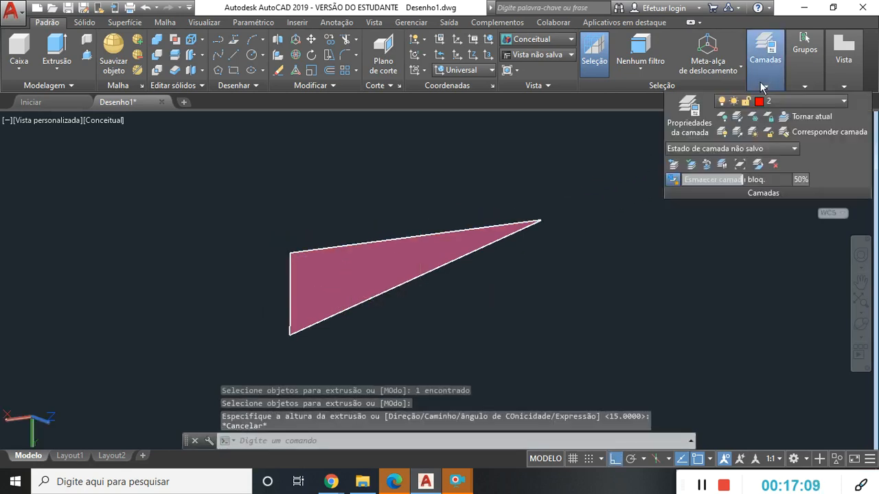
left_click(843, 103)
left_click(723, 116)
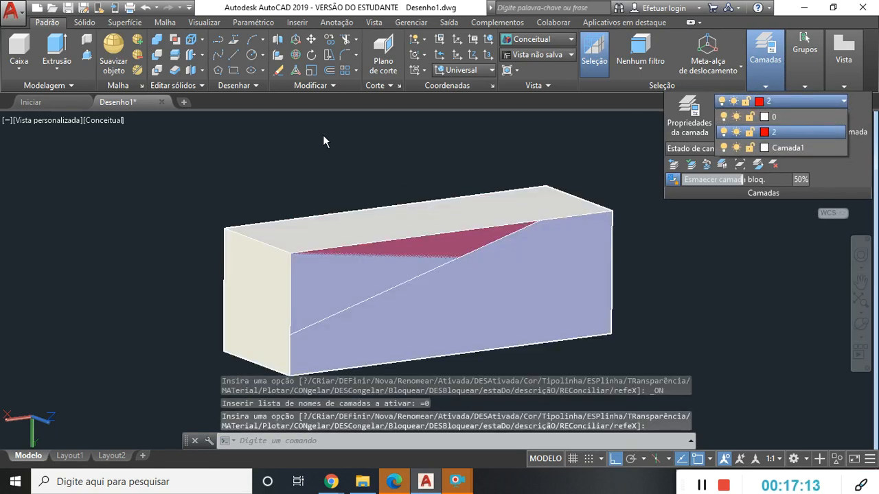
left_click(64, 72)
left_click(63, 71)
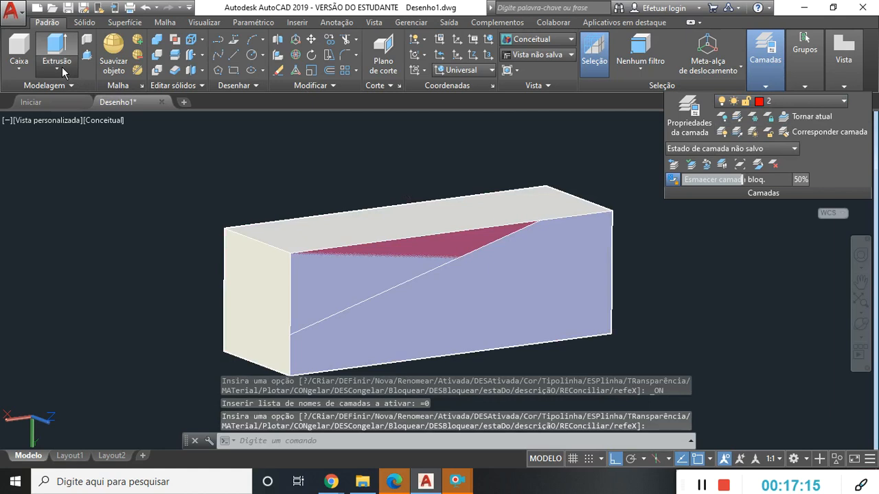
left_click(68, 87)
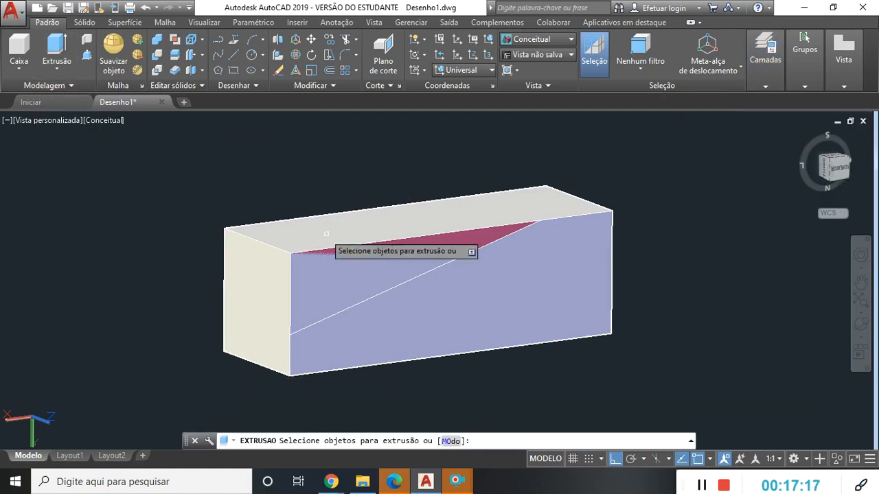
left_click(445, 262)
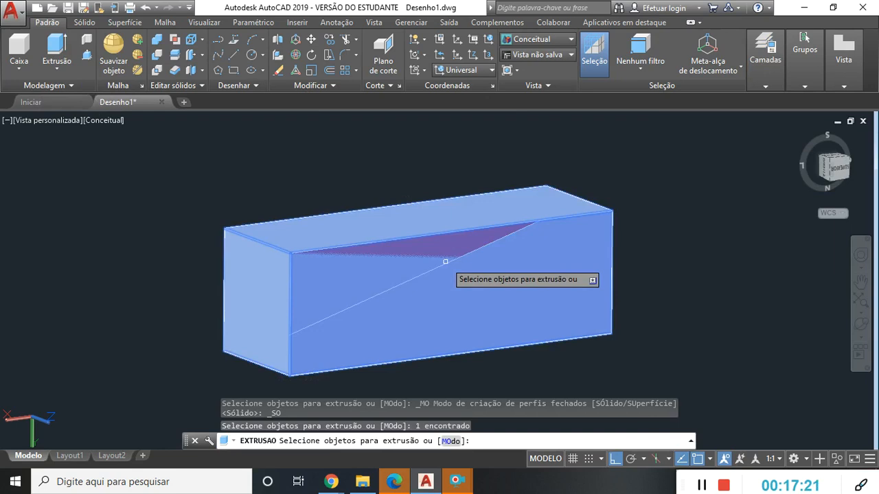
key("Escape")
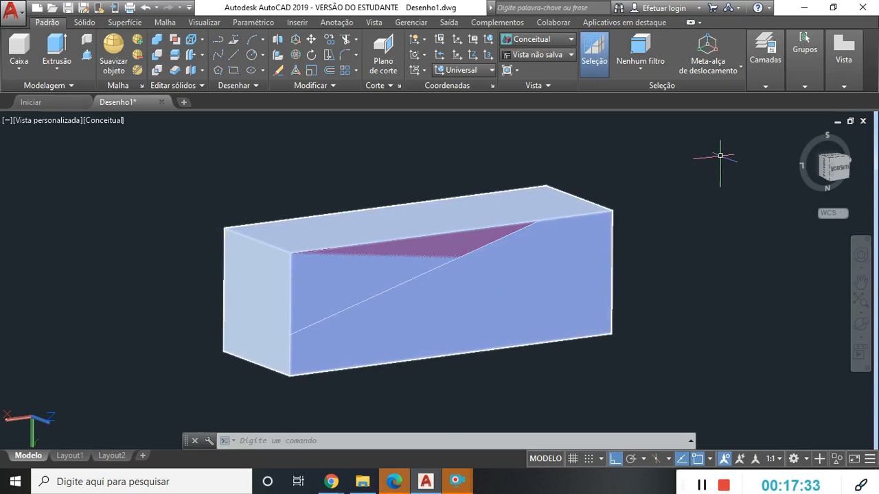
- Turn off layer 0 to hide the block and isolate the triangular region
left_click(770, 82)
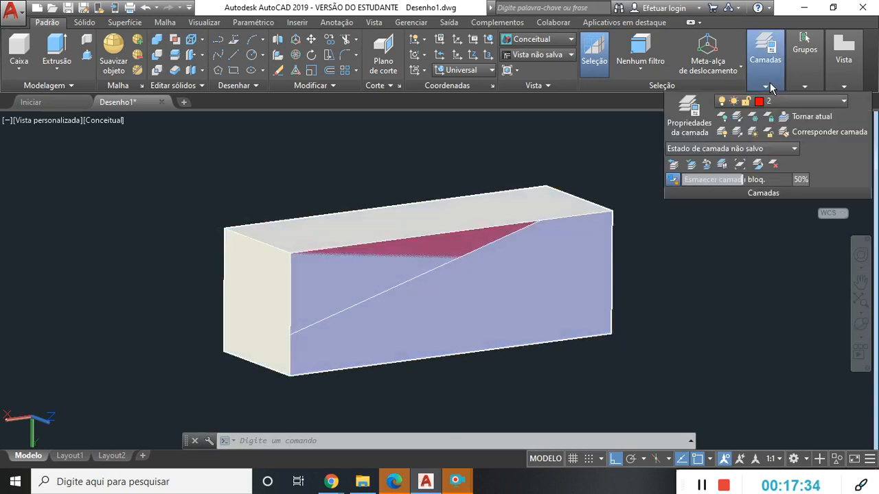
left_click(844, 102)
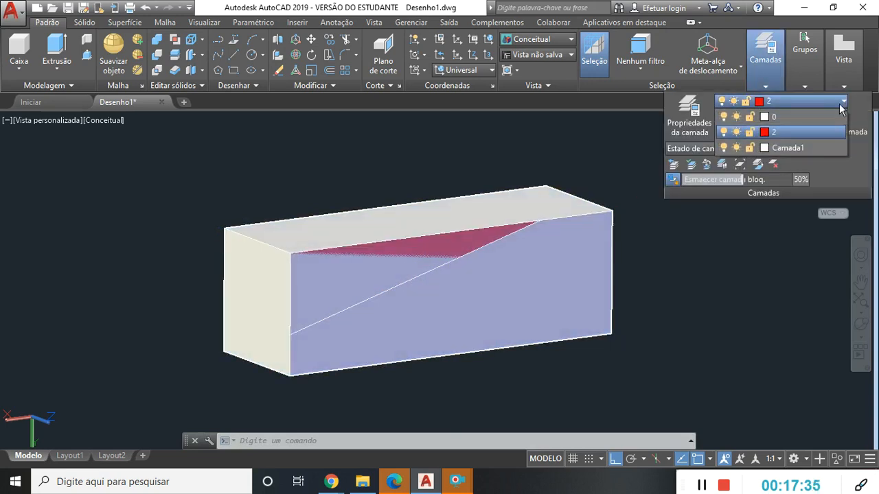
left_click(724, 117)
- Extrude the triangular region 5 units toward the block's side to form a solid wedge
left_click(58, 66)
left_click(58, 69)
left_click(77, 92)
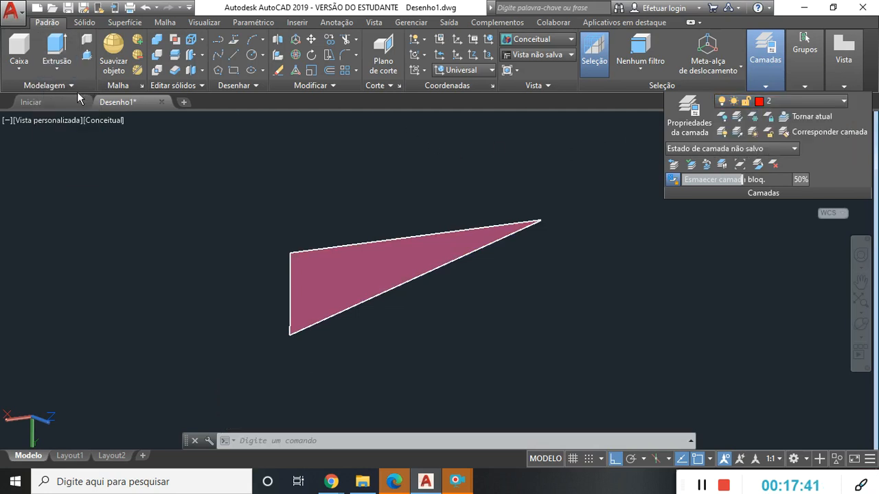
left_click(373, 274)
key("Return")
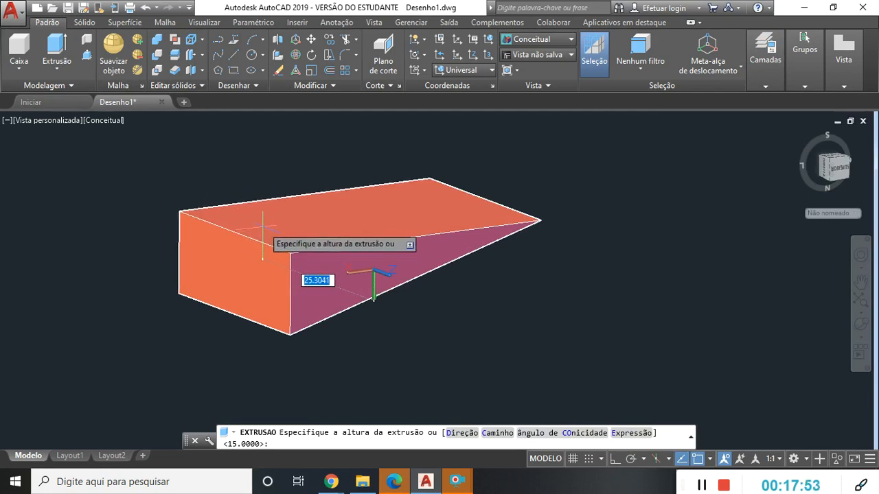
type("5")
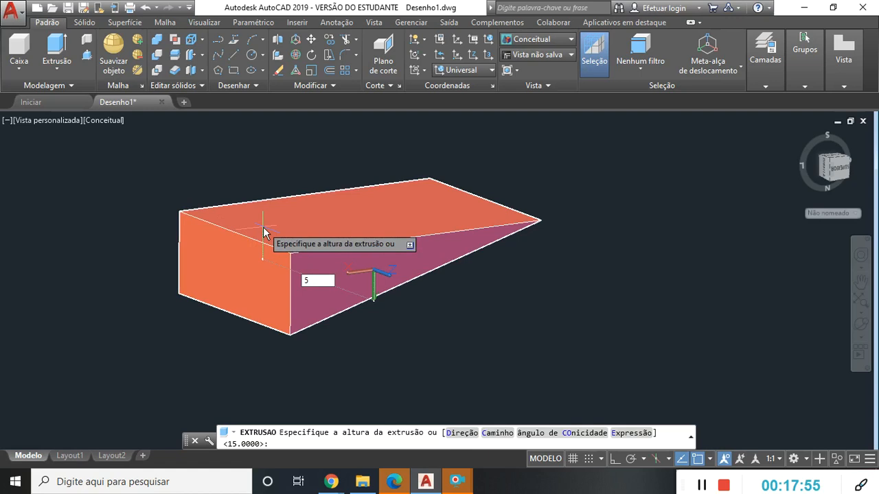
key("Return")
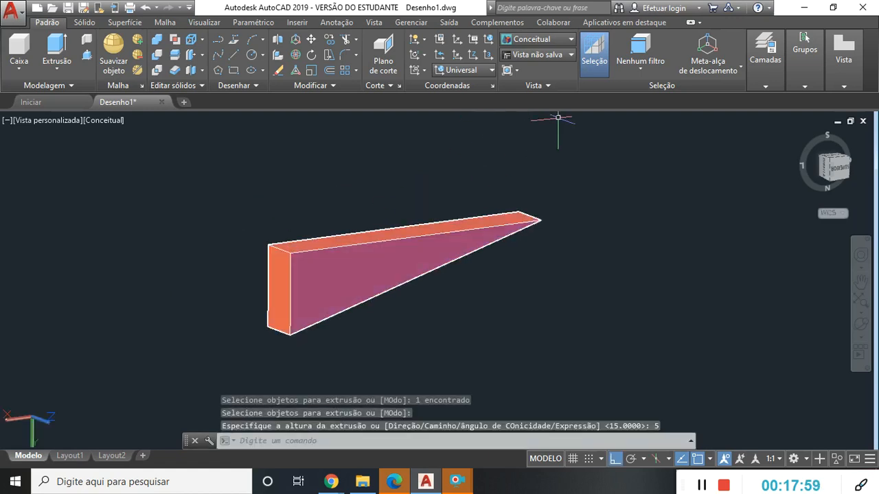
- Turn layer 0 back on to display the block together with the red wedge
left_click(765, 85)
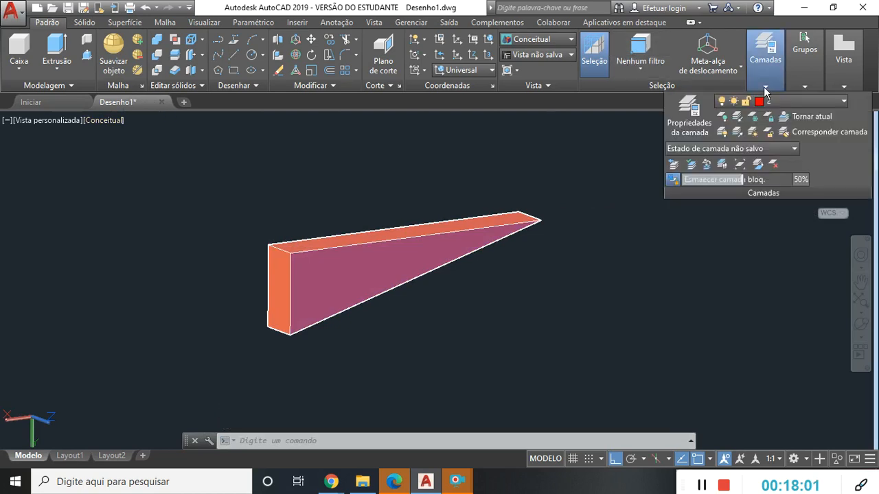
left_click(841, 101)
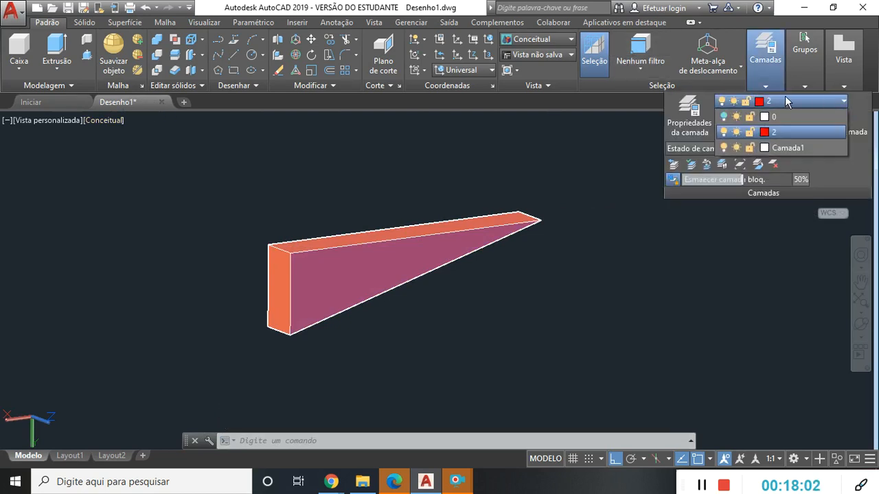
left_click(724, 117)
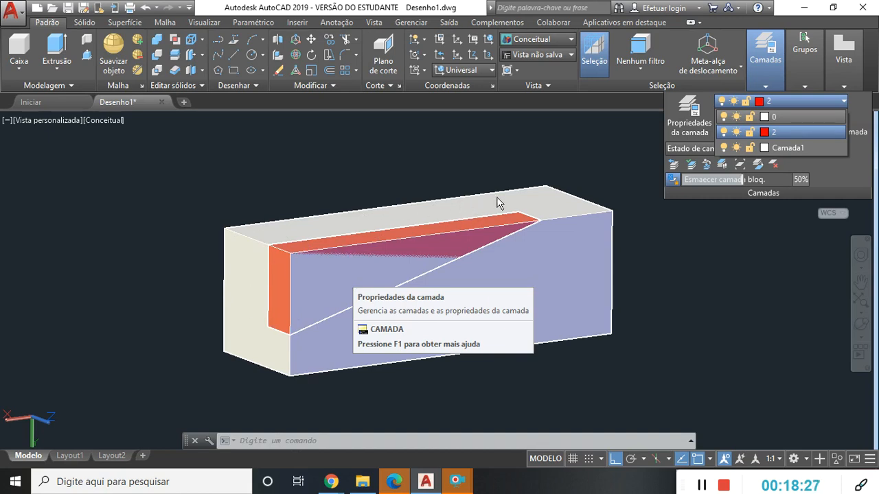
left_click(316, 310)
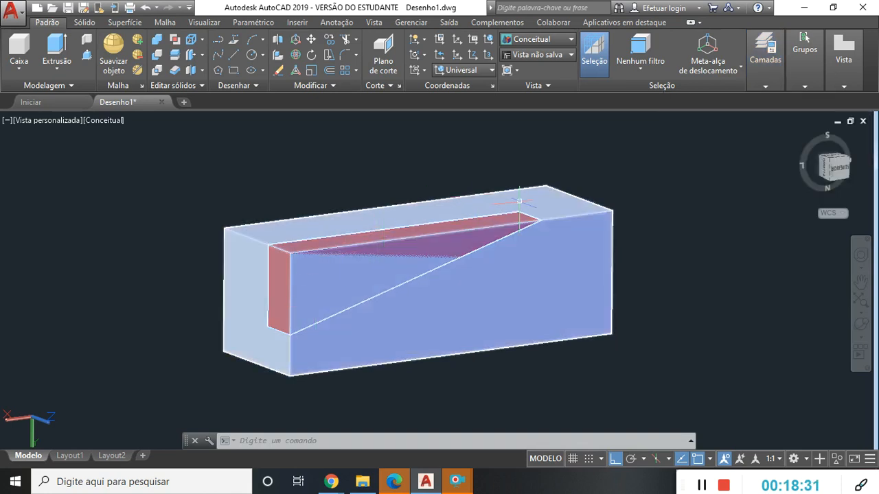
key("Escape")
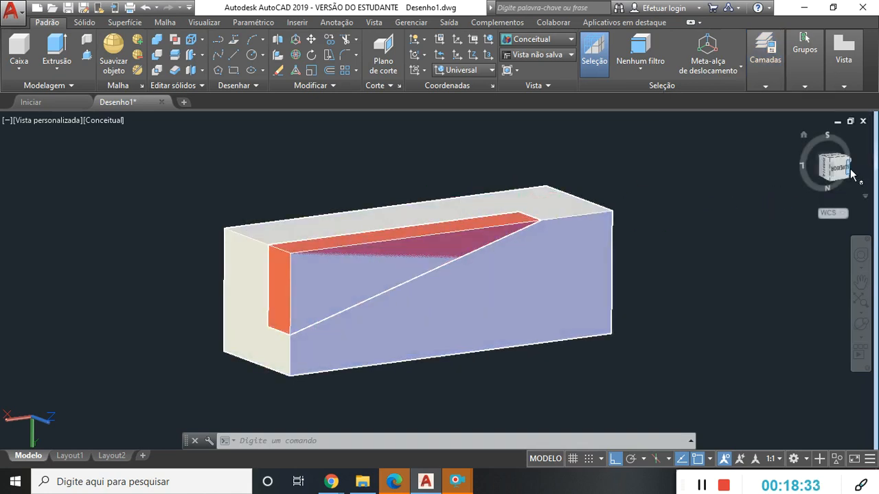
- In the Inferior view, draw a 10-unit line from the block's southeast corner northward along its short edge
left_click(833, 172)
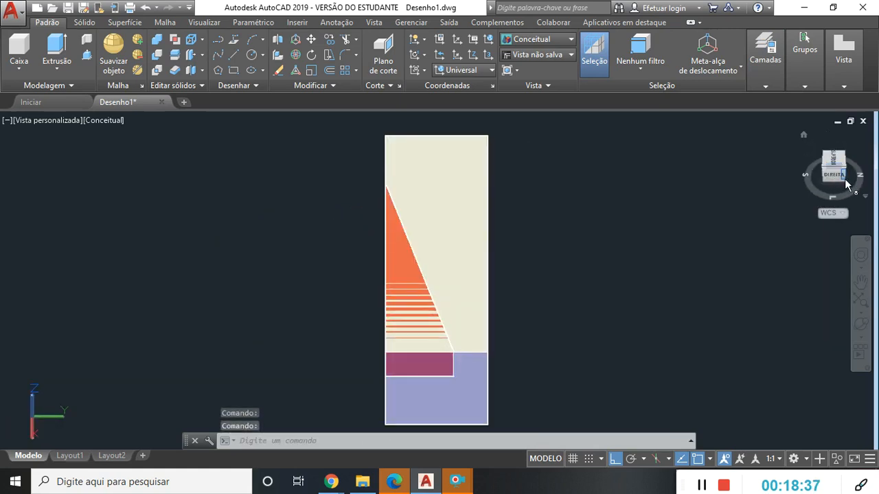
left_click(844, 181)
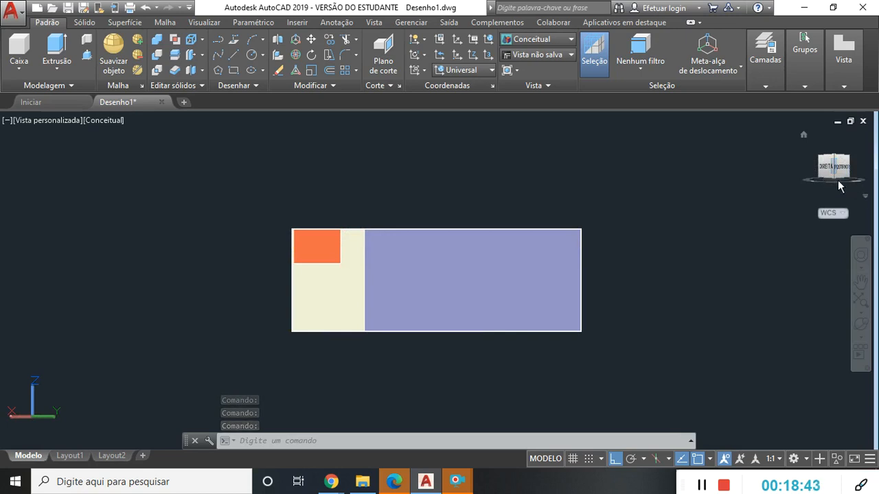
left_click(832, 171)
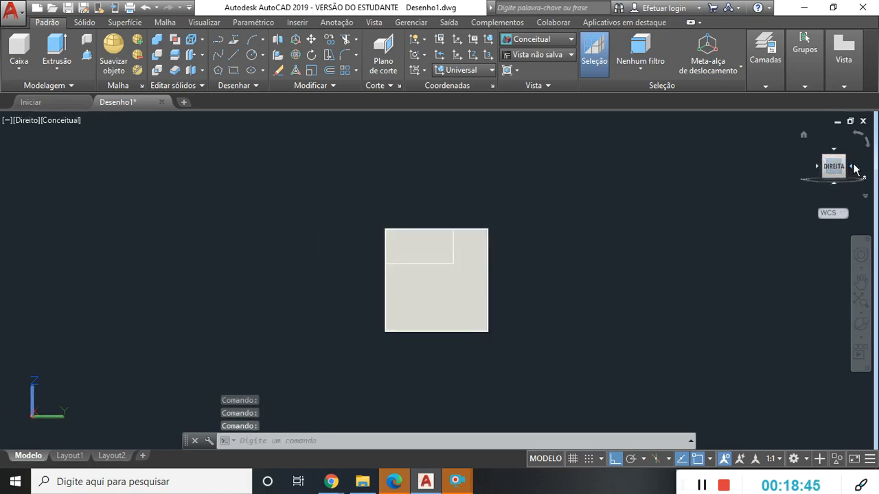
left_click(867, 148)
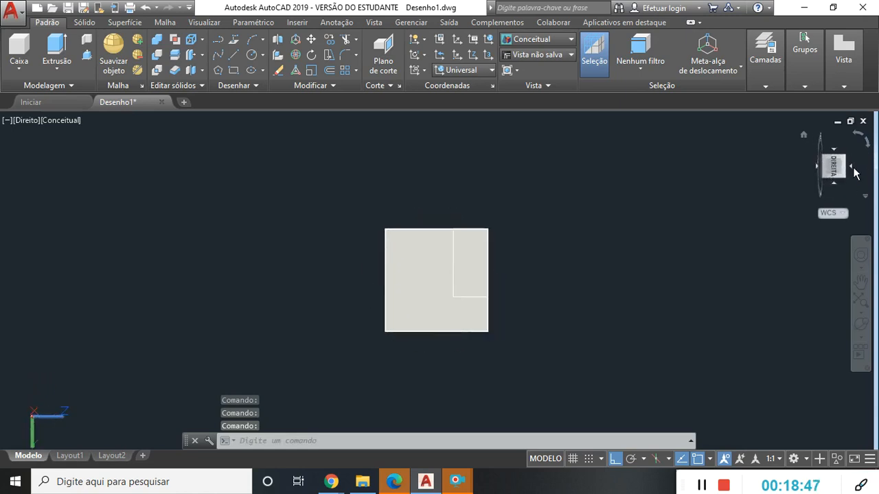
left_click(817, 168)
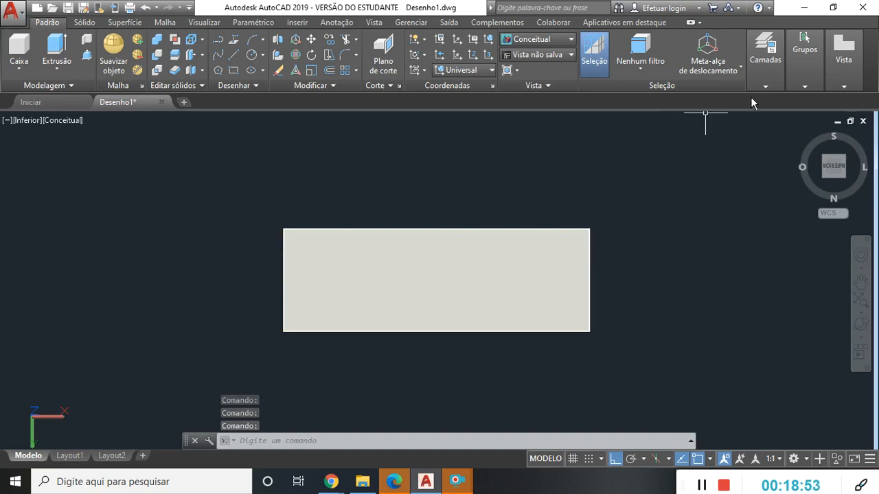
mouse_move(767, 85)
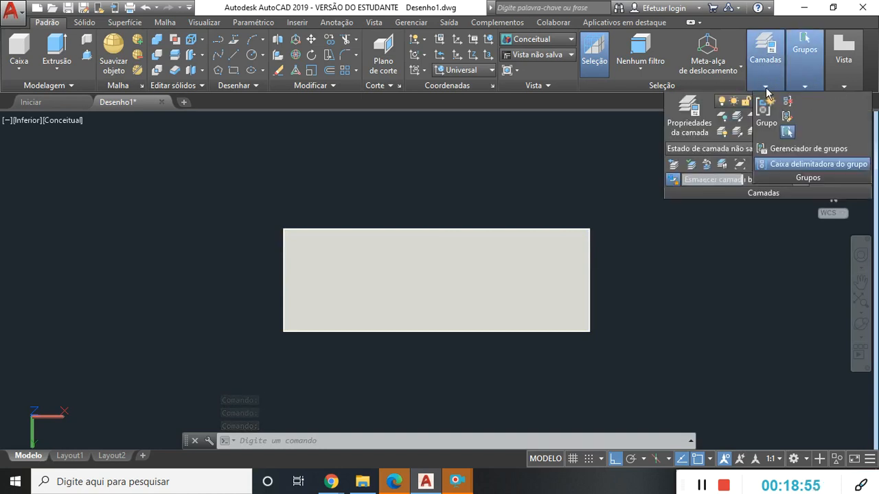
left_click(766, 90)
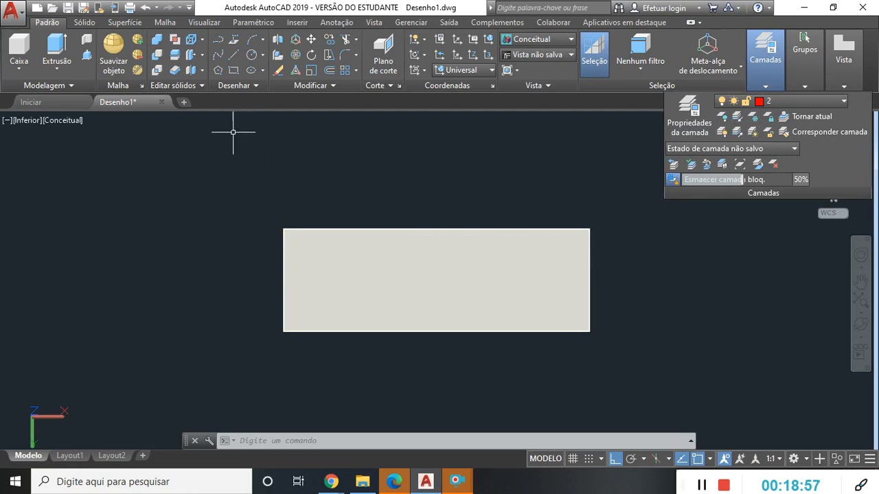
left_click(234, 56)
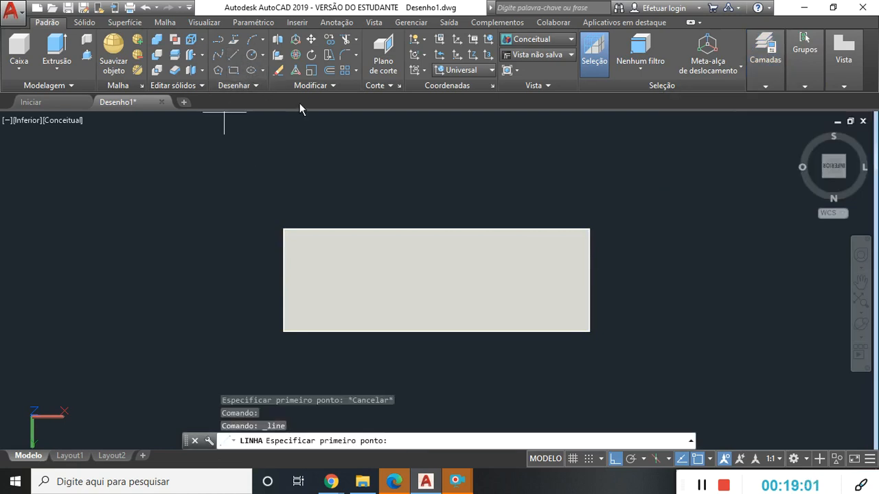
left_click(589, 230)
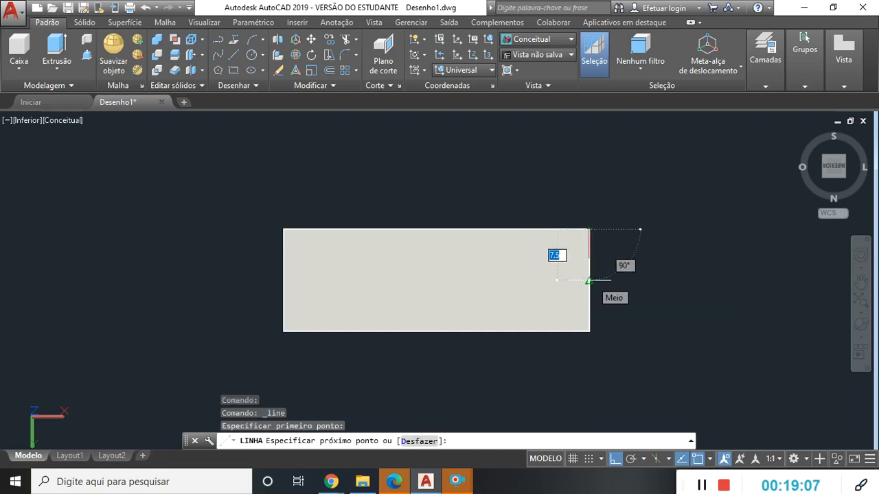
type("1")
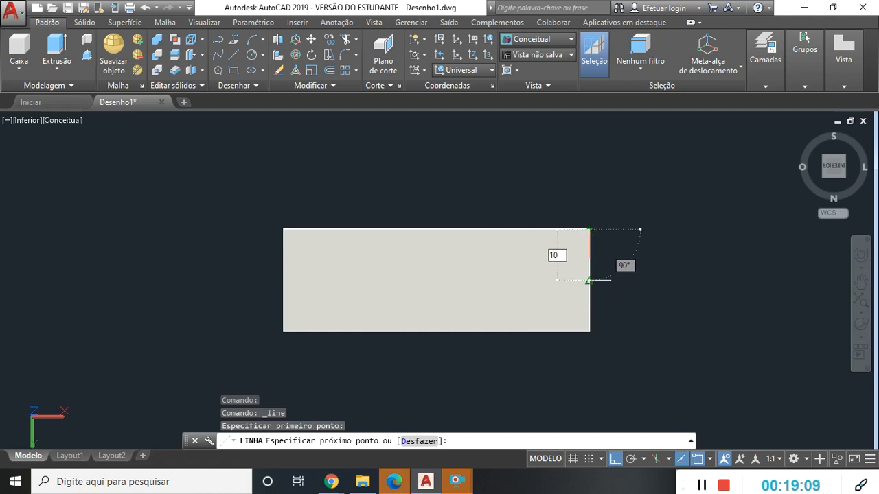
type("0")
key("Return")
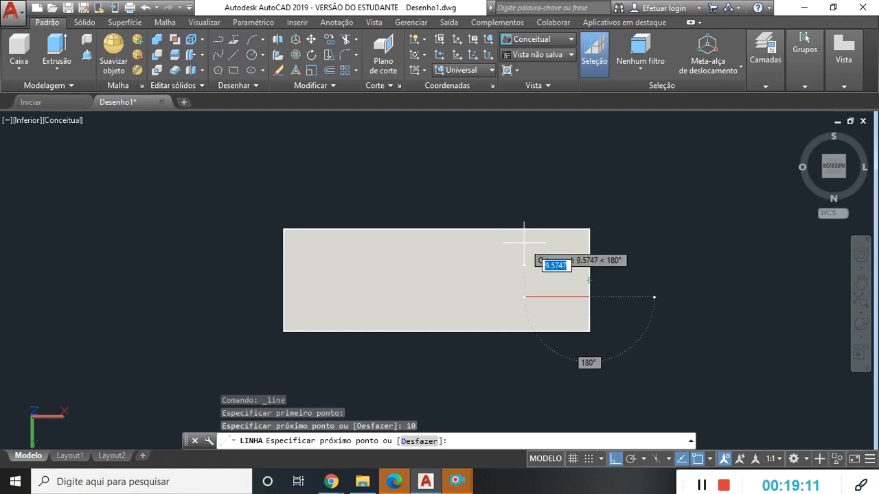
key("Escape")
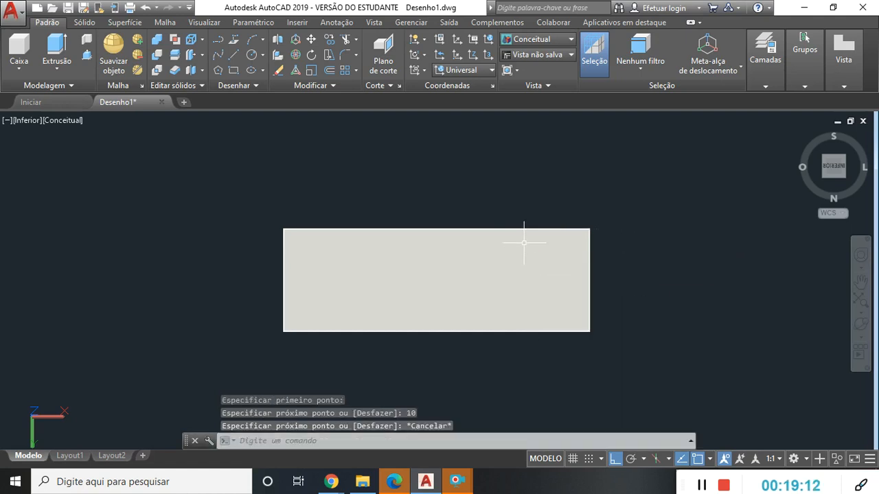
- Draw a 35-unit line from the block's southeast bottom corner westward along its long south edge
left_click(234, 54)
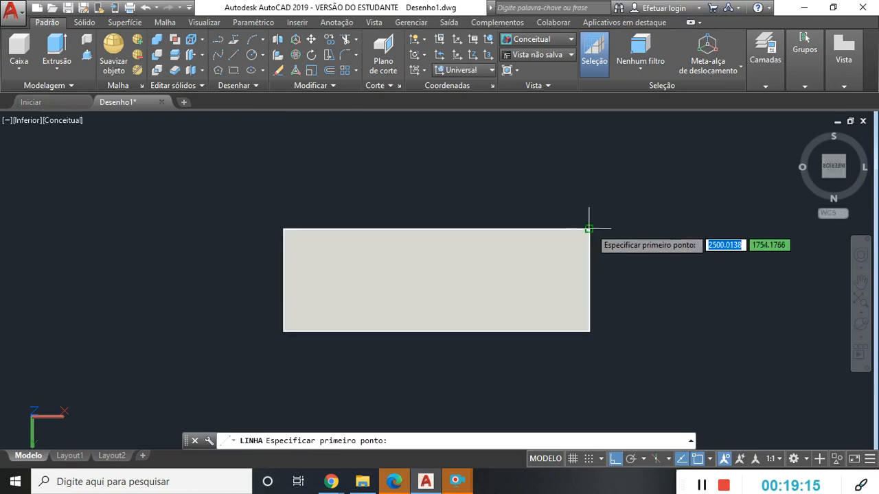
left_click(588, 228)
type("3")
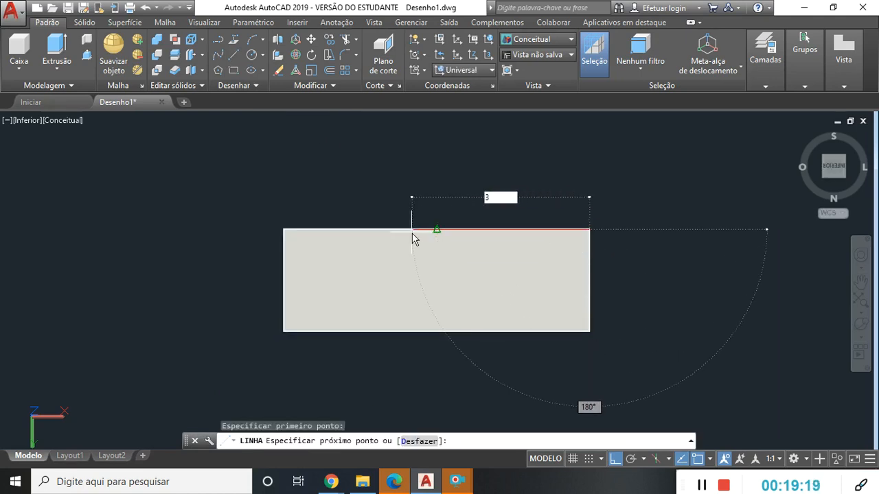
type("5")
key("Return")
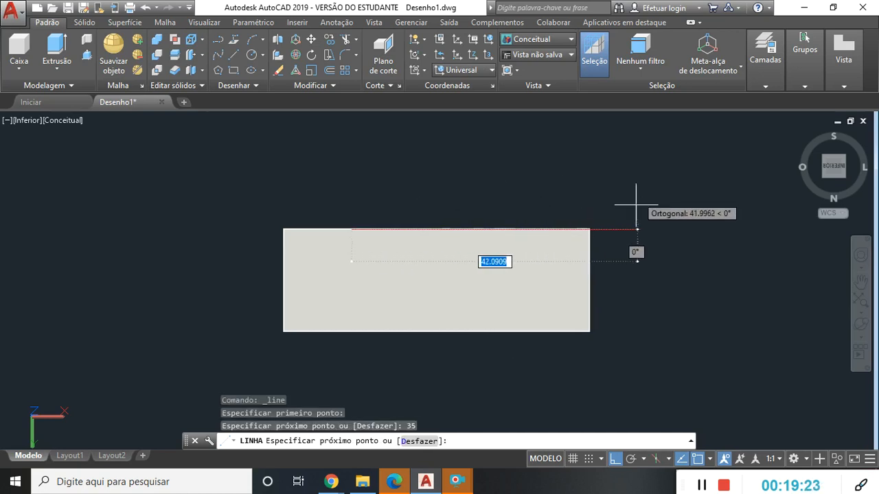
key("Escape")
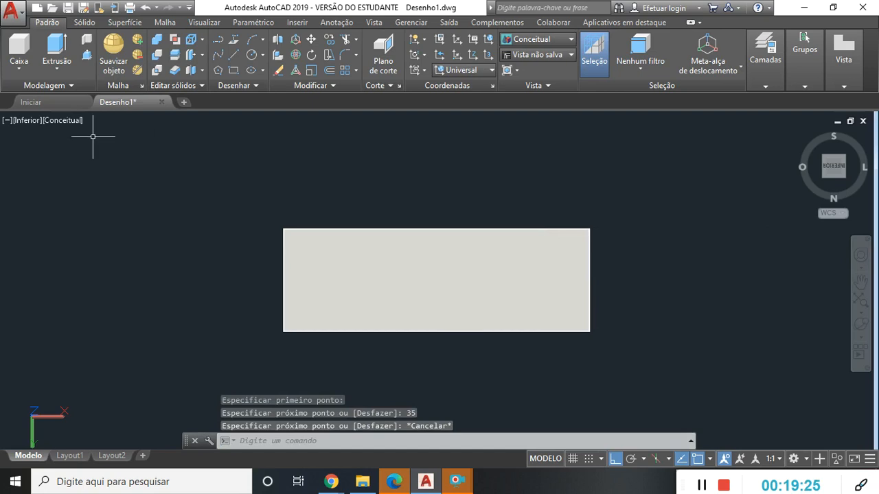
- Switch the display to Estrutura de arame 2D and close the bottom-face triangle with a diagonal line between the free ends of its two edge lines
left_click(69, 122)
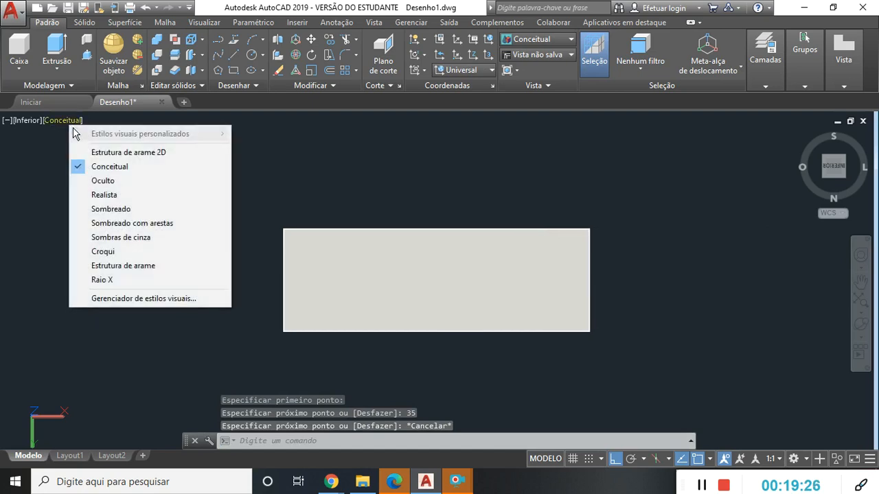
left_click(102, 153)
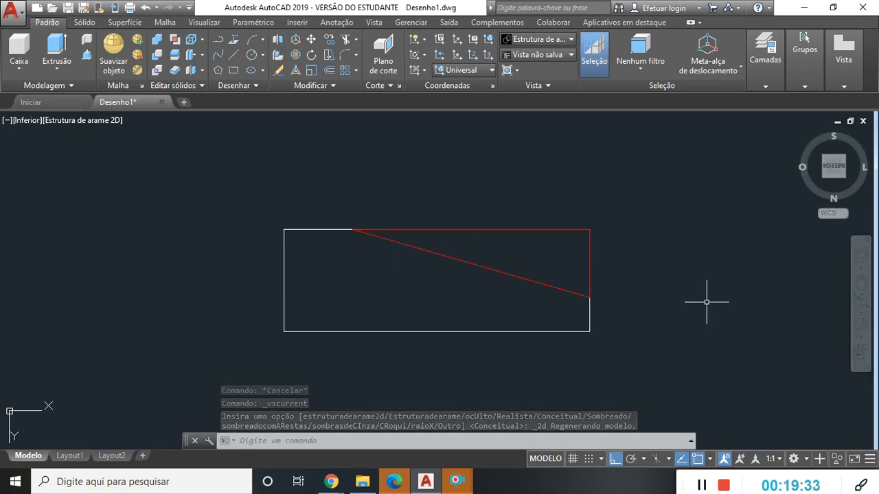
left_click(861, 328)
mouse_move(618, 273)
left_mouse_down()
mouse_move(610, 280)
mouse_move(570, 272)
mouse_move(565, 325)
mouse_move(514, 280)
mouse_move(506, 256)
mouse_move(519, 279)
left_mouse_up()
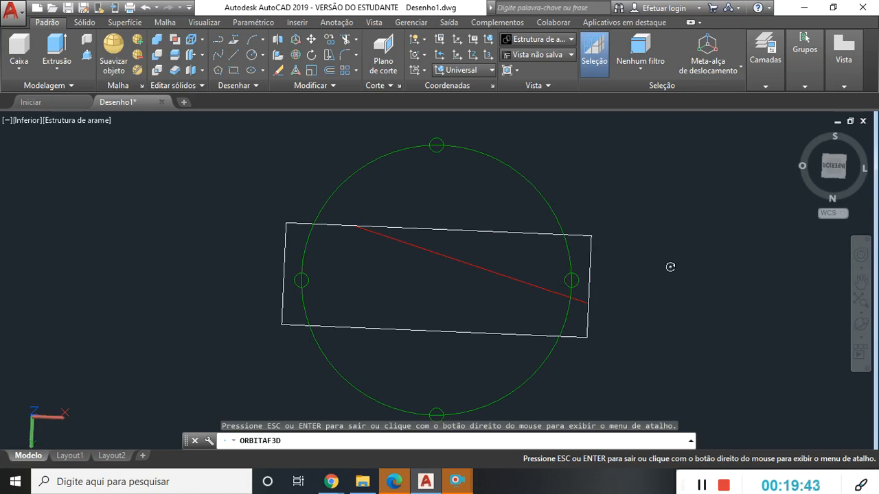
left_click_drag(610, 272, 605, 265)
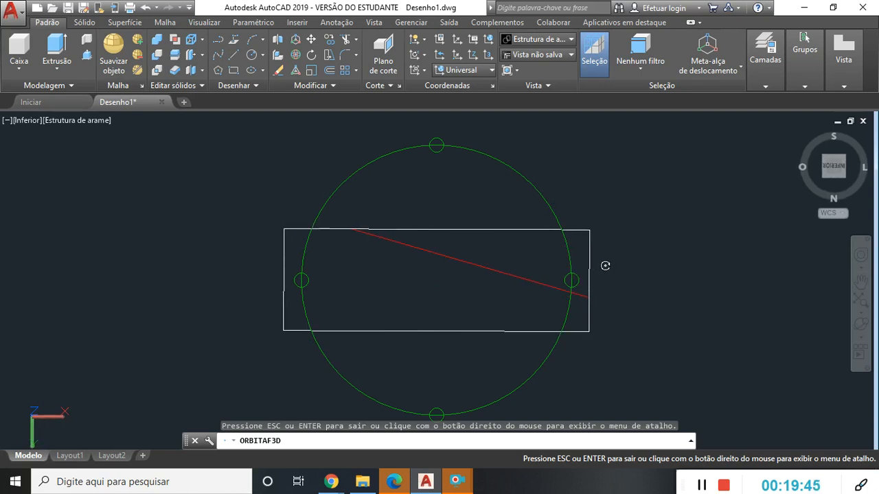
left_click(860, 335)
left_click(839, 349)
left_click_drag(600, 263, 588, 295)
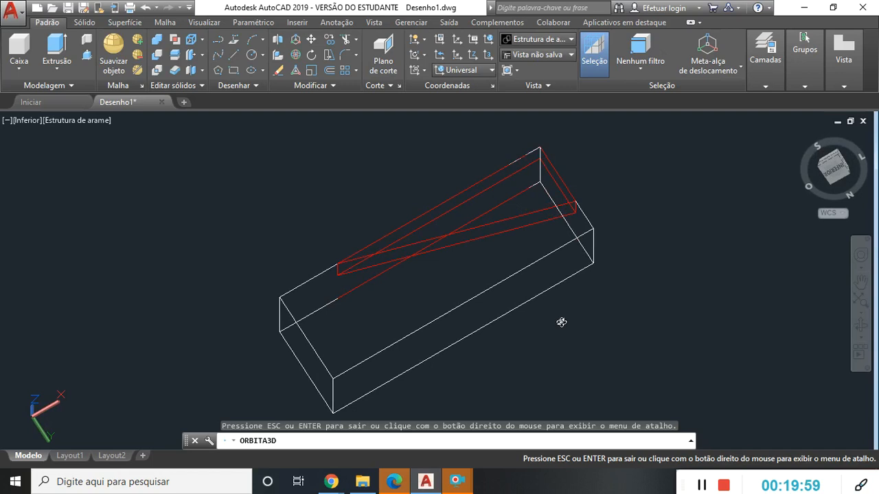
key("Escape")
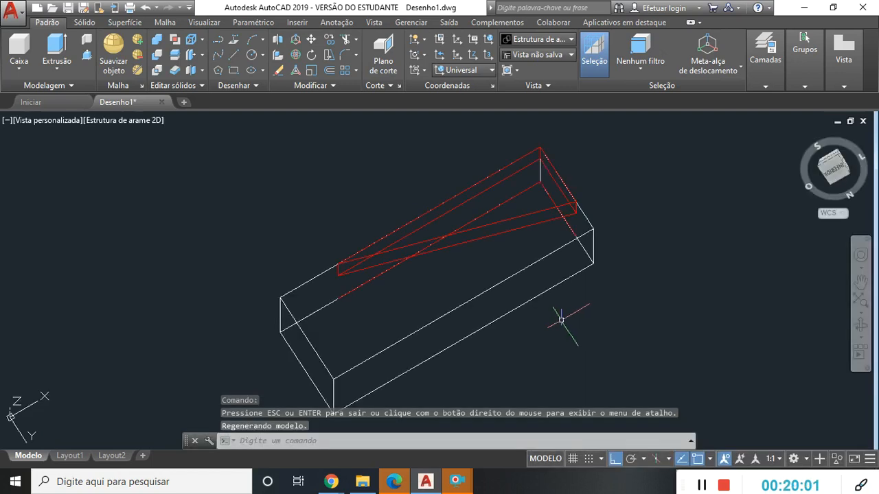
left_click(233, 55)
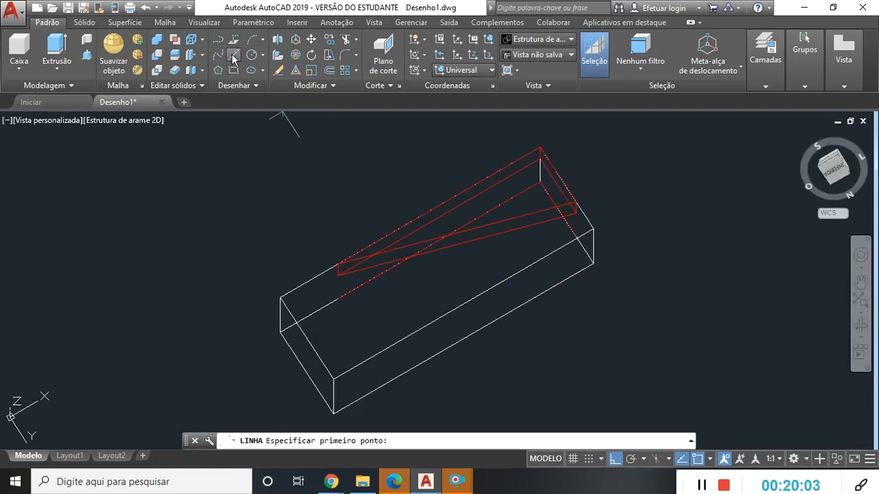
left_click(338, 299)
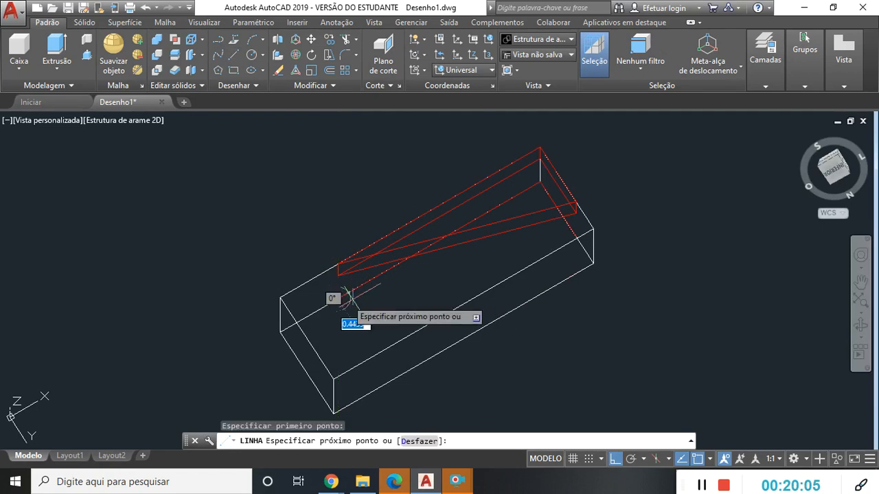
left_click(574, 235)
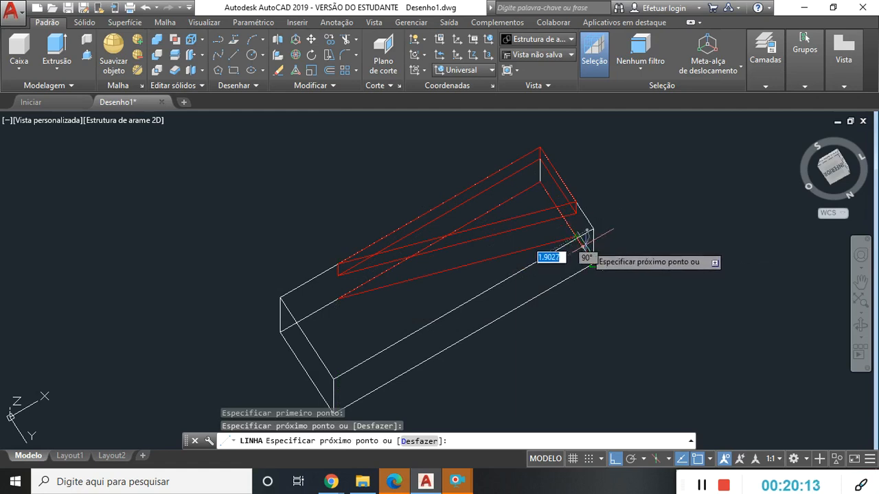
key("Escape")
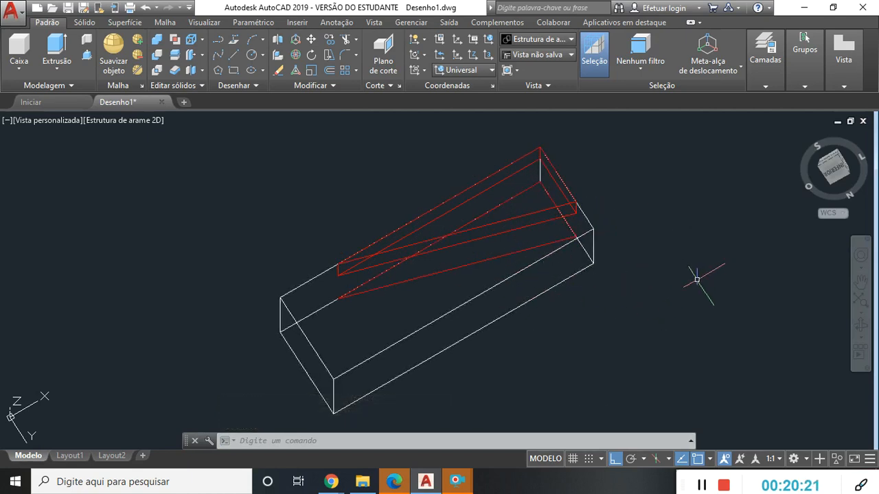
- Set the visual style to Conceitual and turn off layer 0 to isolate the wedge and the lower triangle
left_click(122, 121)
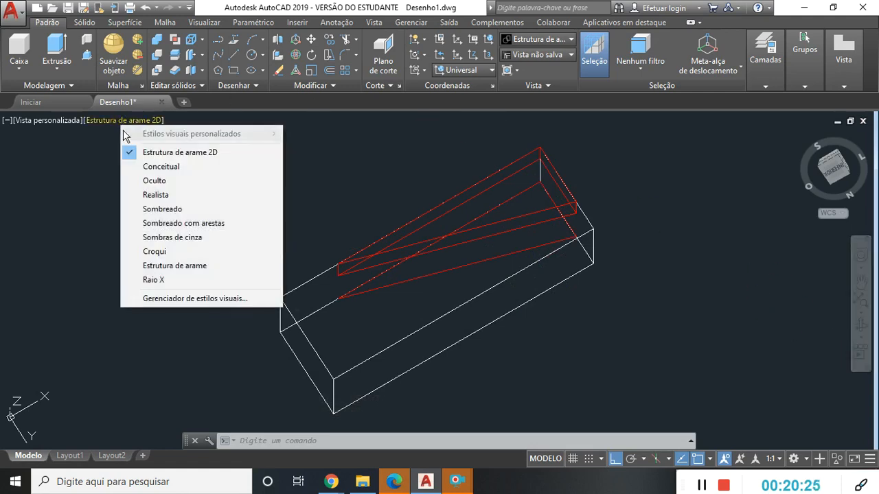
left_click(147, 167)
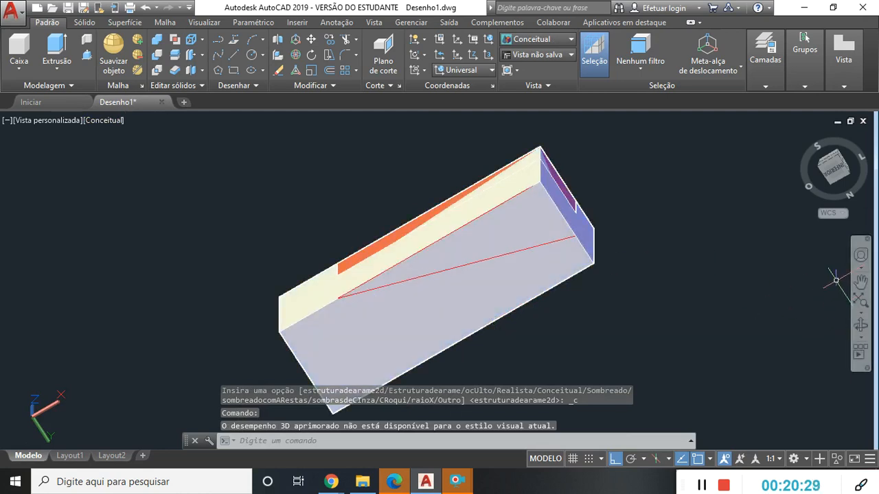
left_click(839, 161)
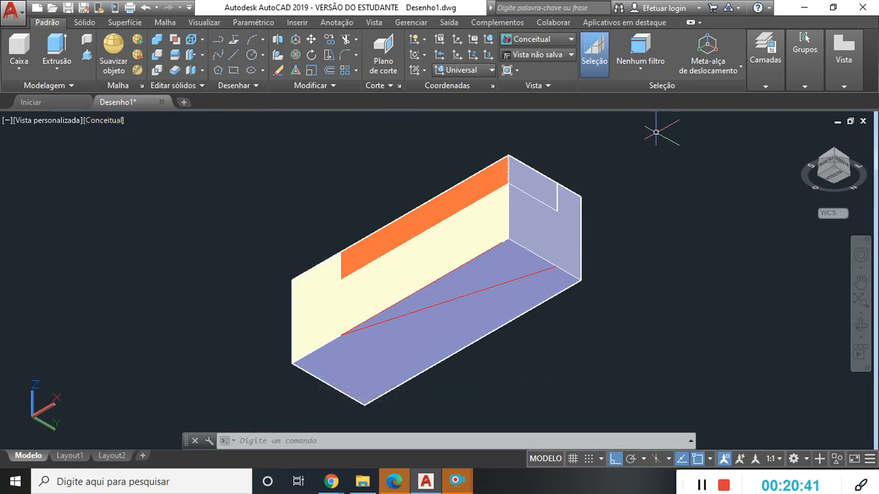
left_click(771, 88)
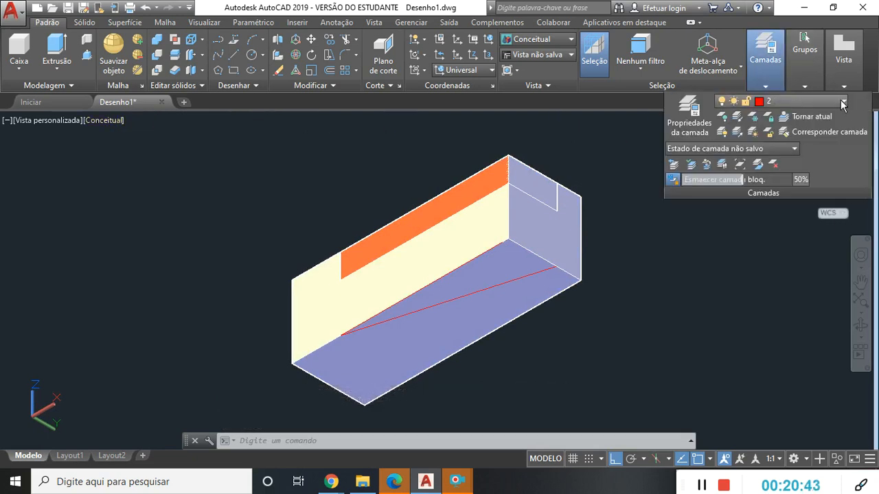
left_click(778, 101)
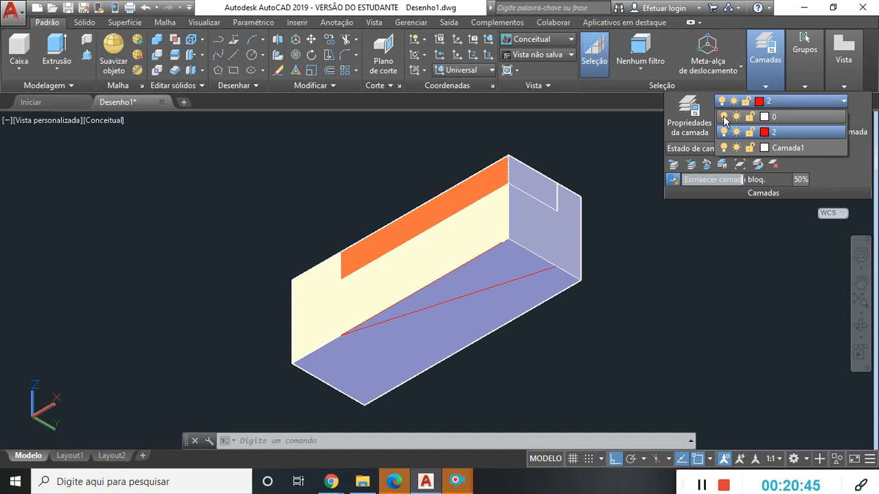
left_click(724, 117)
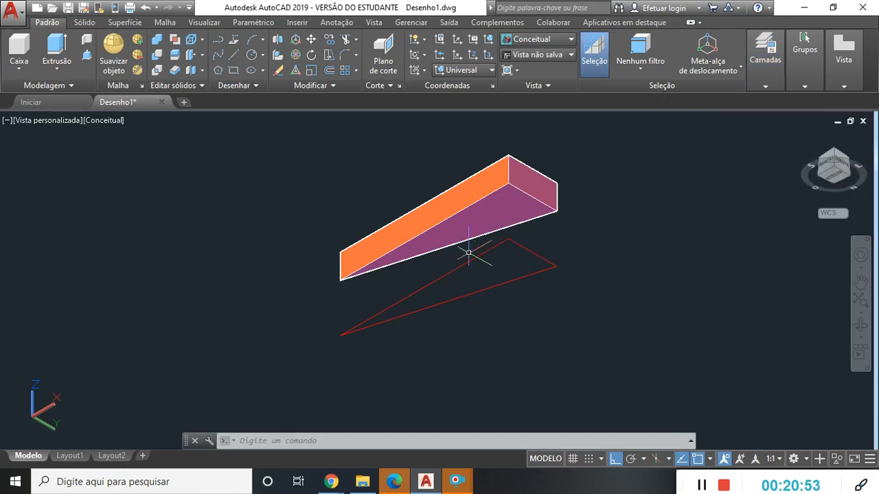
- Join the three lines of the lower triangle into one polyline with UNIR
type("un")
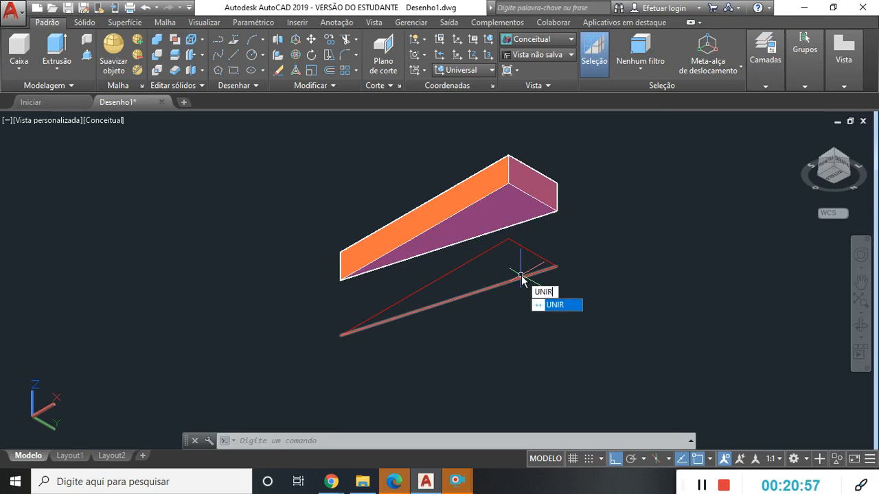
key("Return")
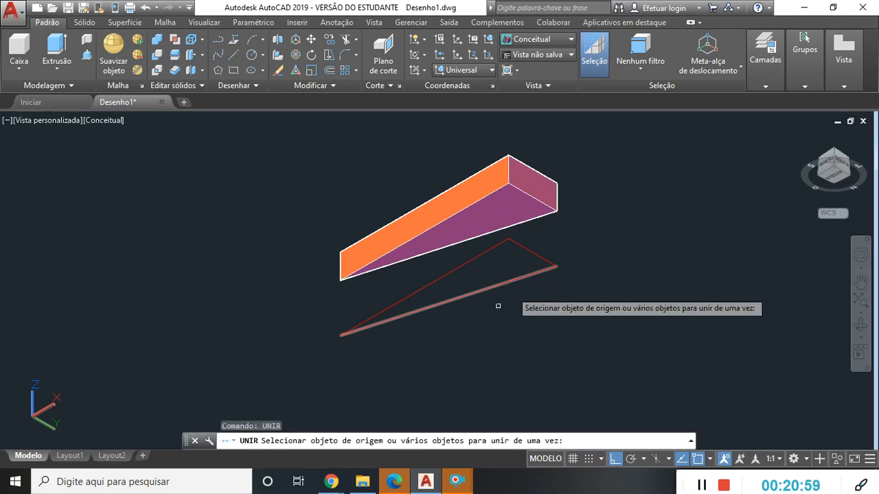
left_click(482, 291)
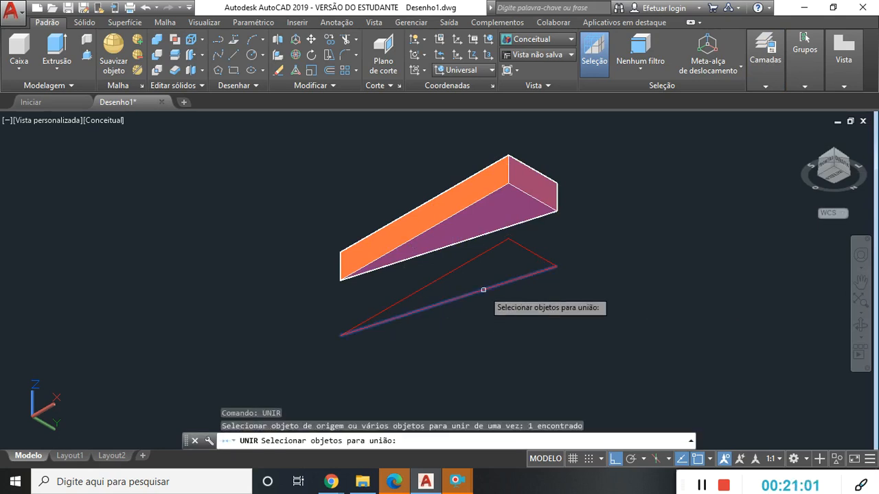
left_click(533, 250)
left_click(464, 264)
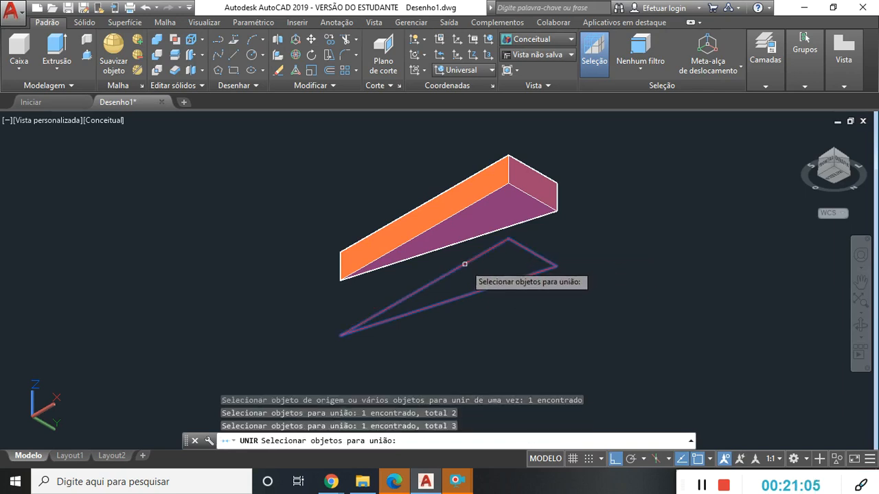
key("Return")
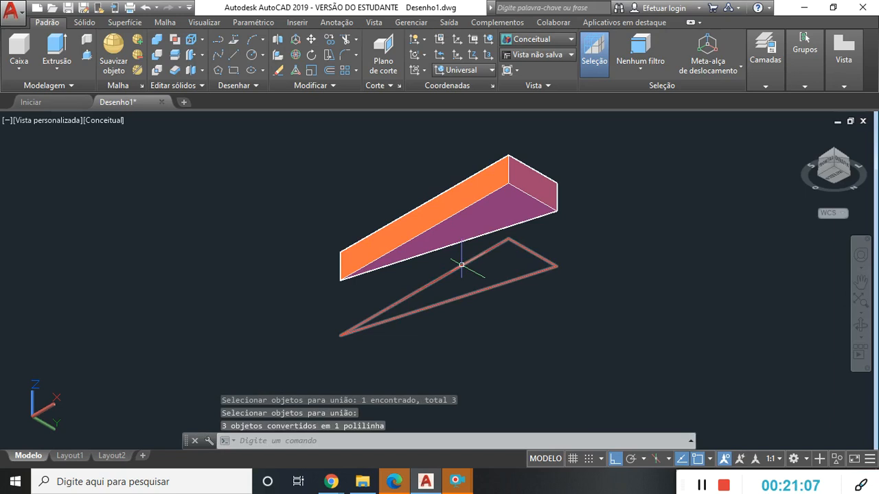
- Convert the joined triangular polyline into a region with REGIAO
left_click(464, 264)
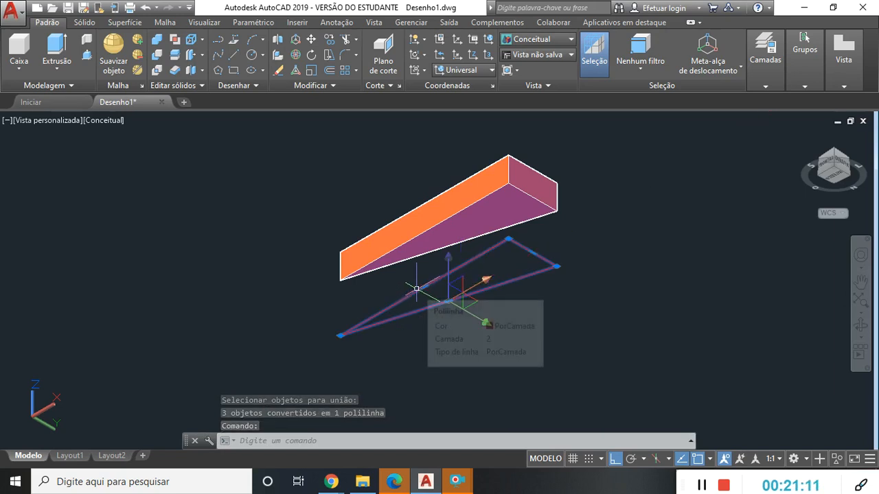
key("Escape")
type("REGI")
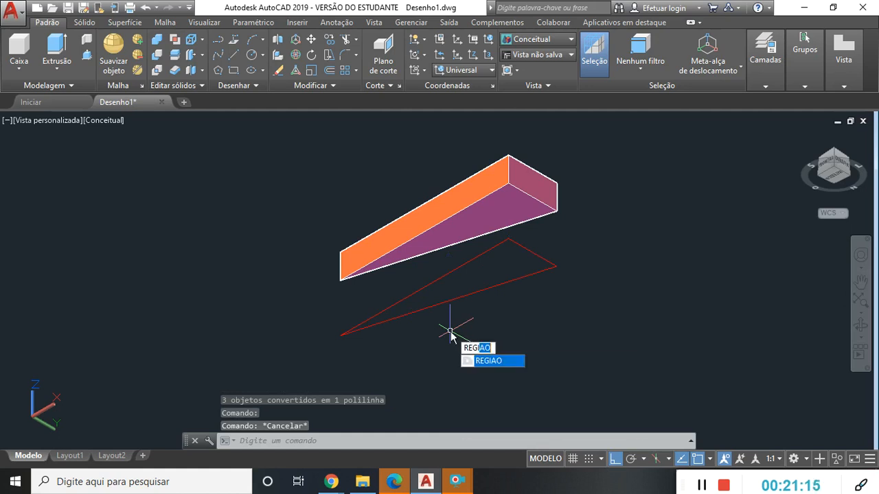
type("ao")
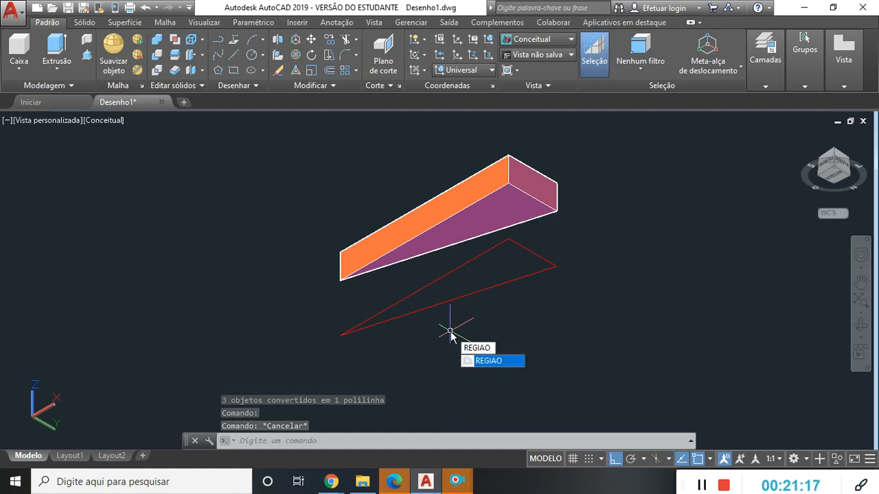
key("Return")
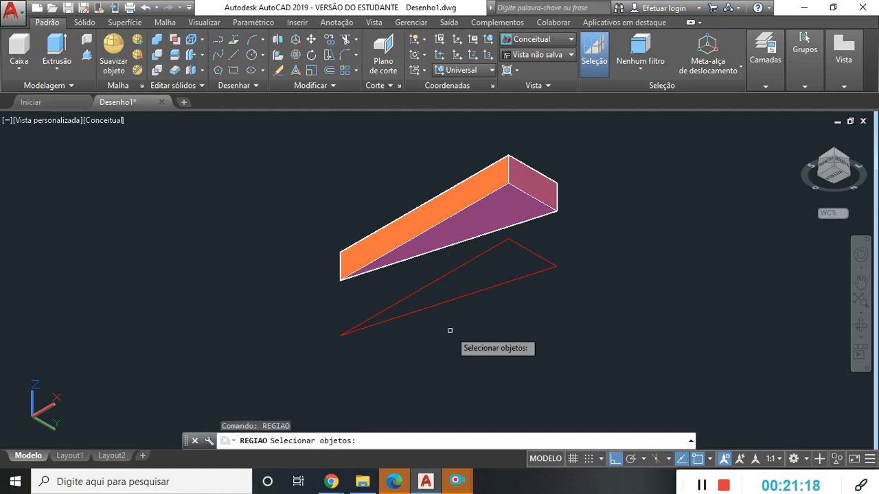
left_click(469, 293)
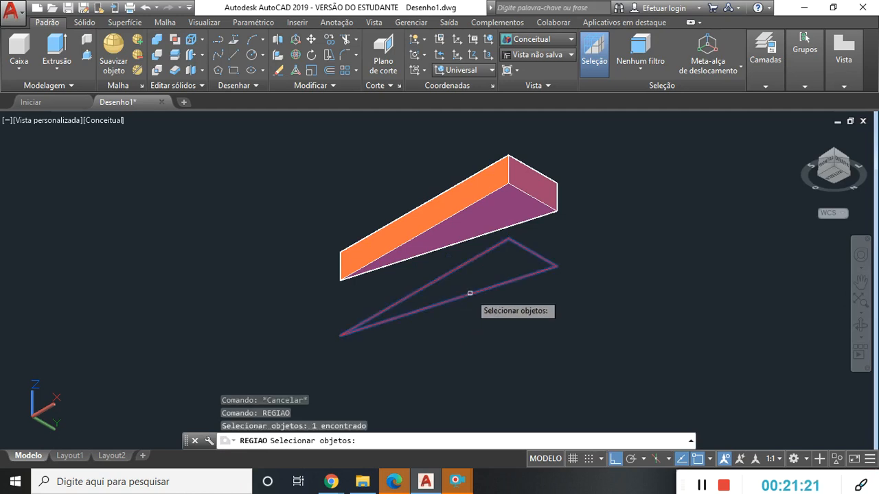
key("Return")
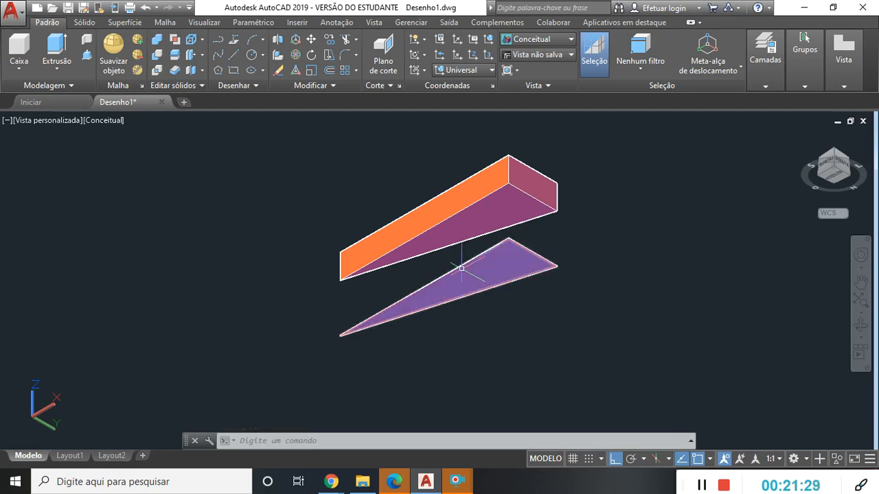
- Extrude the lower triangular region 5 units upward into a solid wedge
left_click(66, 72)
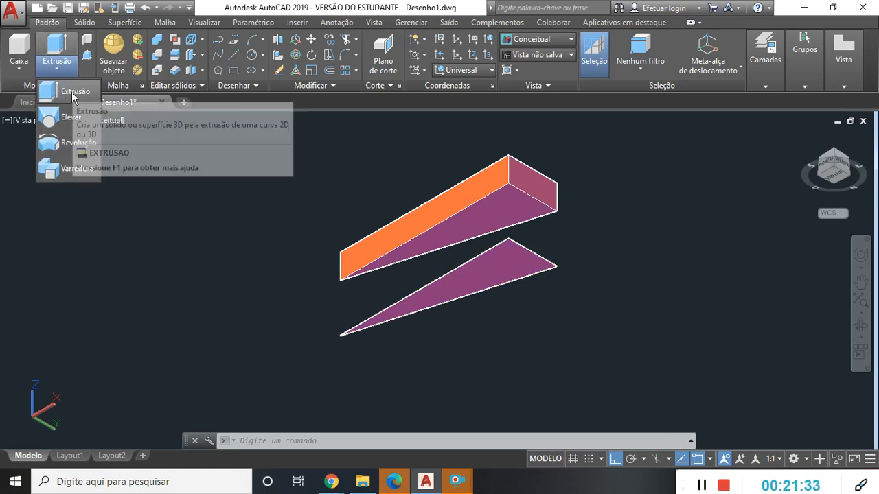
left_click(75, 96)
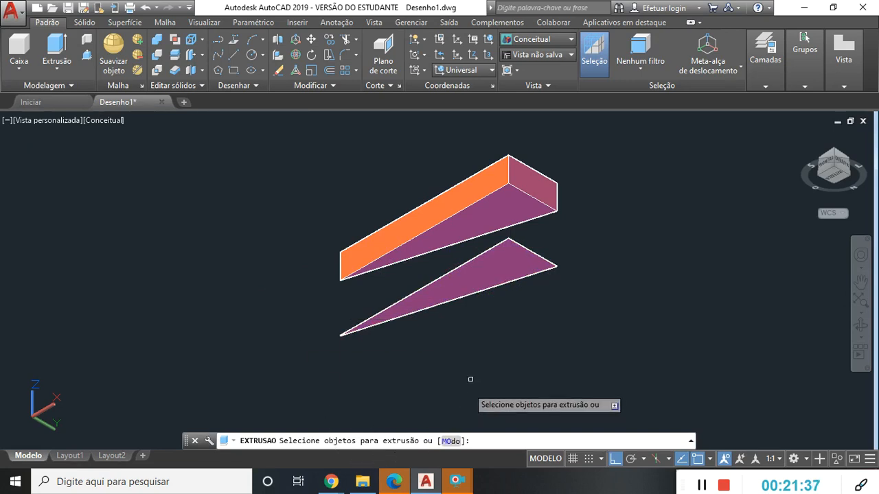
left_click(479, 274)
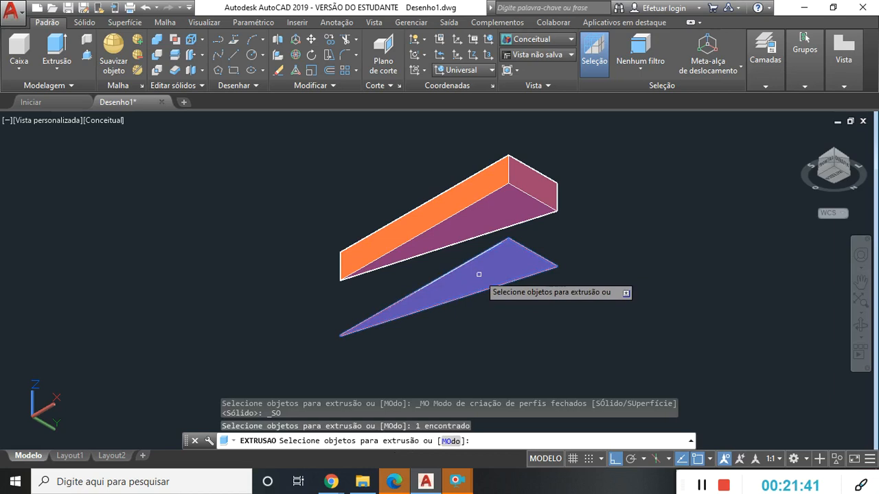
key("Return")
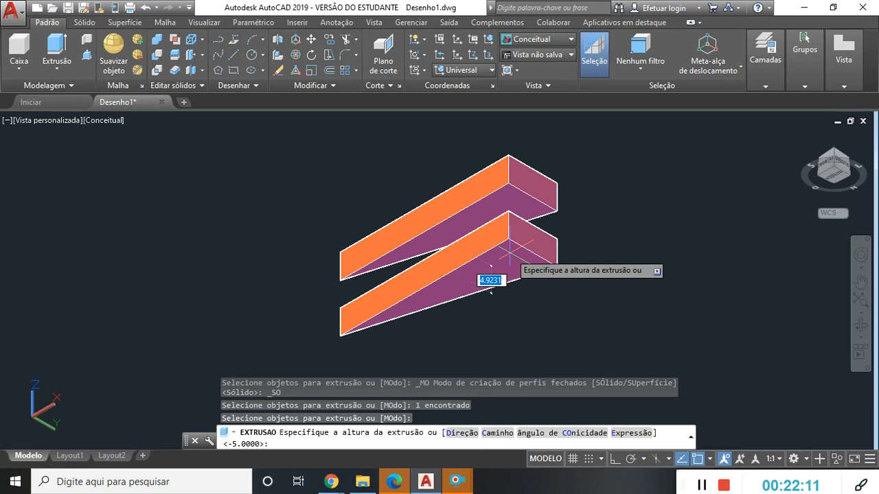
type("5")
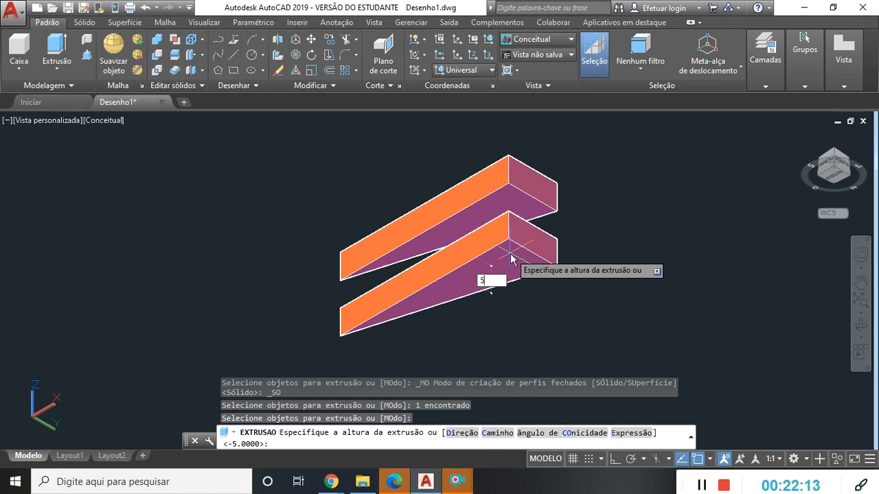
key("Return")
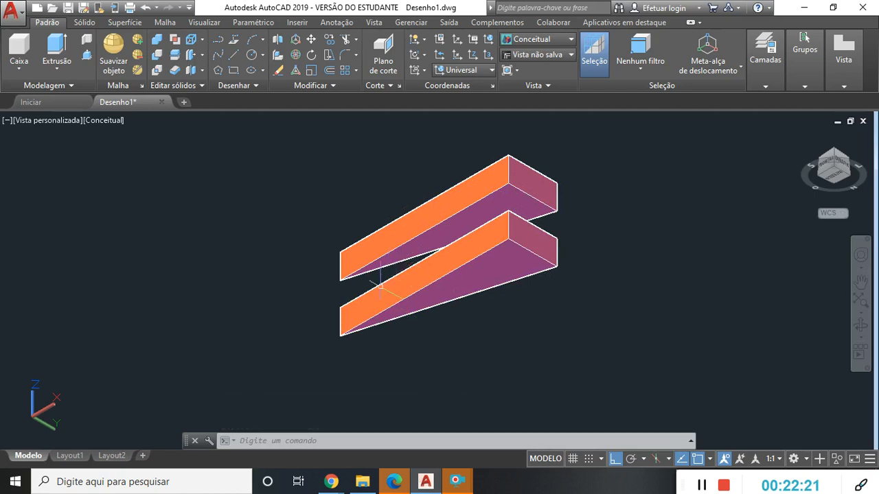
- Turn layer 0 back on to show the main block together with both wedges
left_click(385, 306)
left_click(765, 86)
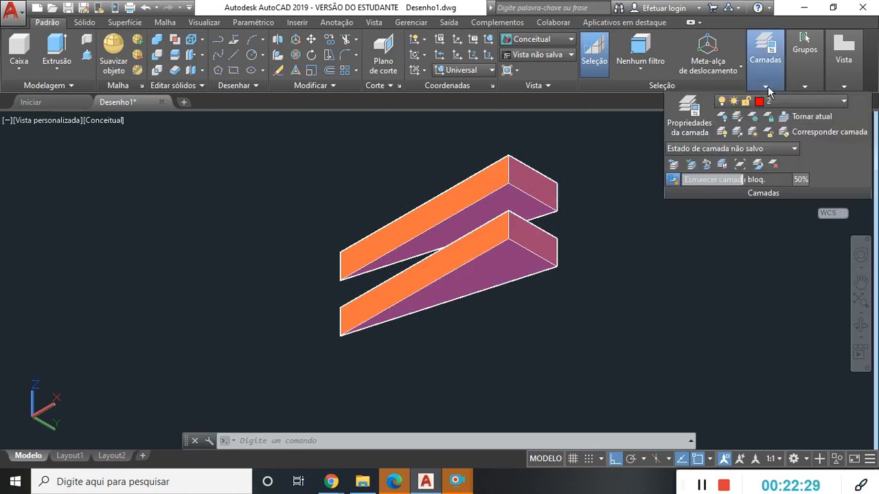
left_click(845, 103)
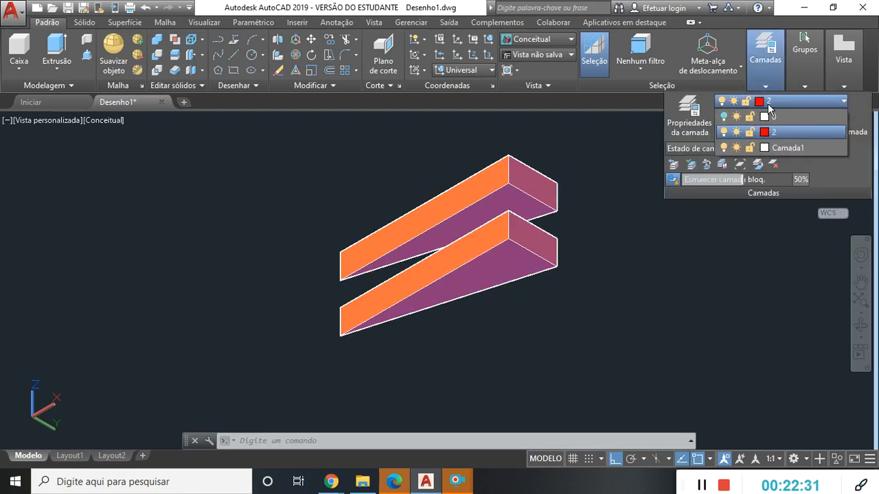
left_click(724, 118)
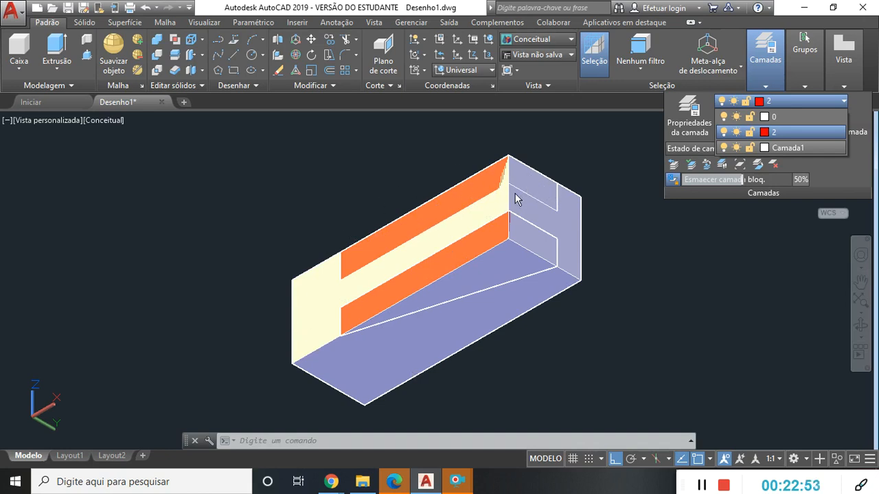
- Switch to the perspectiva.cdr PDF in Chrome, examine the shape of part 16, and return to AutoCAD
left_click(332, 482)
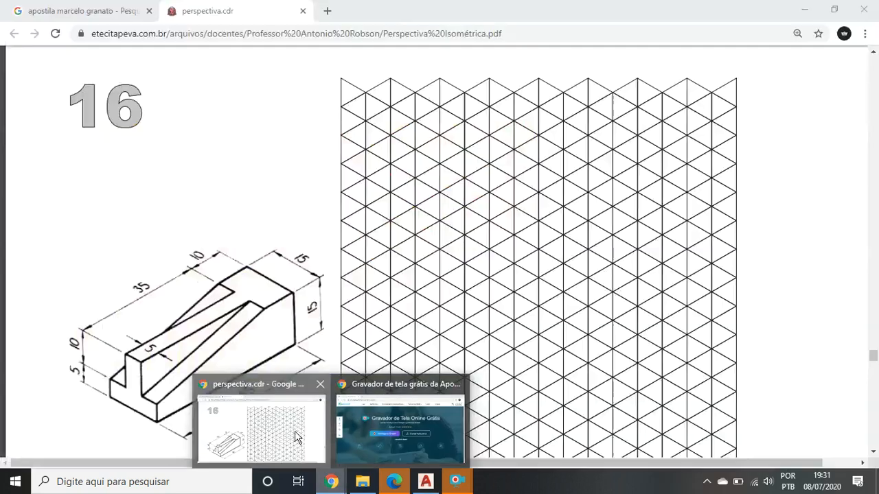
left_click(295, 438)
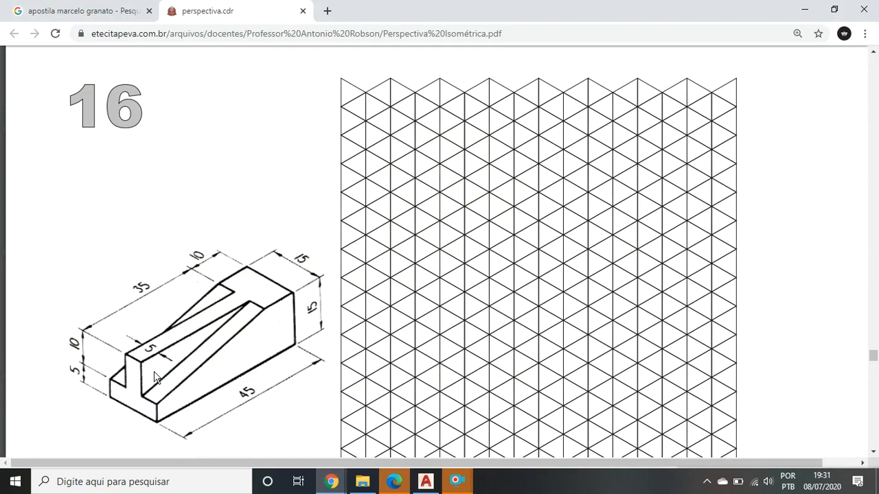
left_click(426, 482)
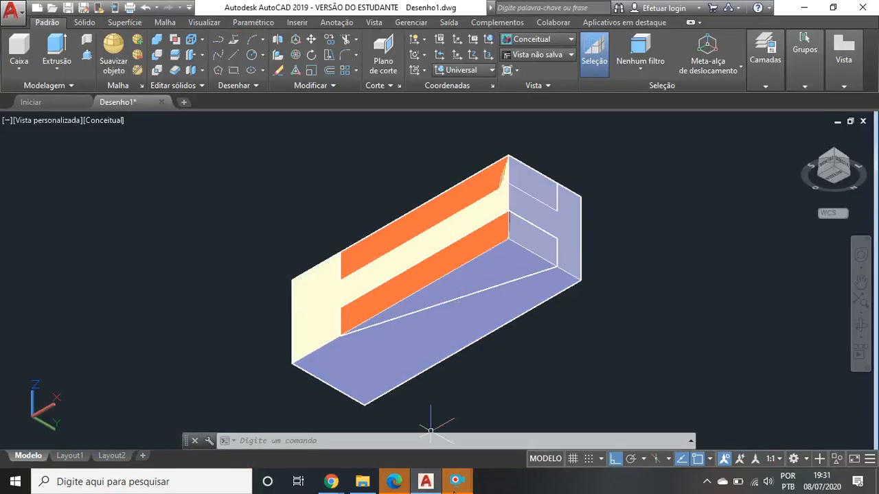
mouse_move(459, 488)
left_click(481, 452)
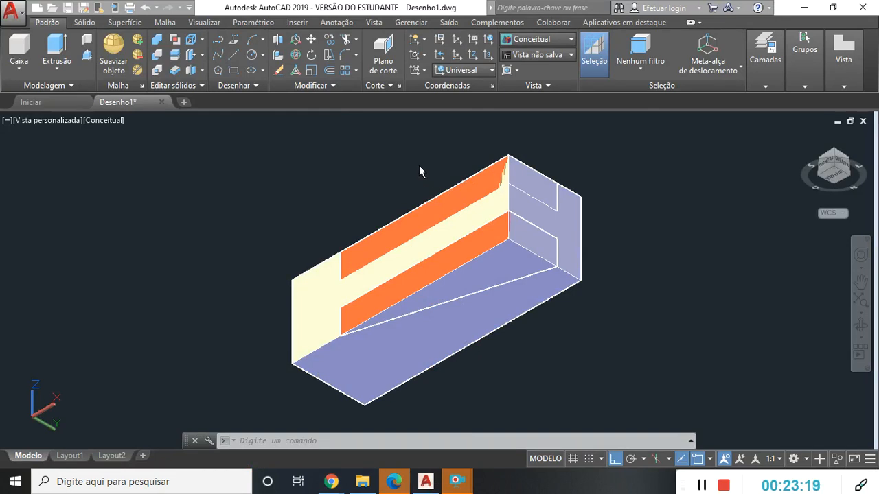
type("su")
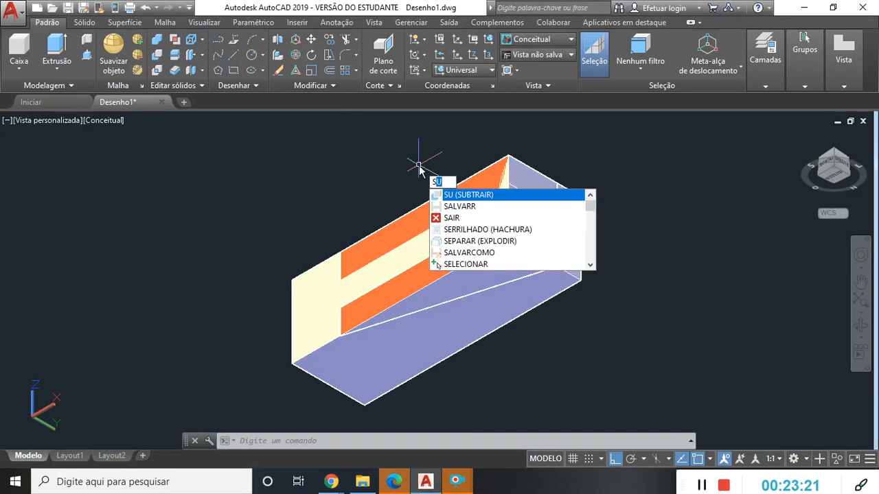
type("btrai")
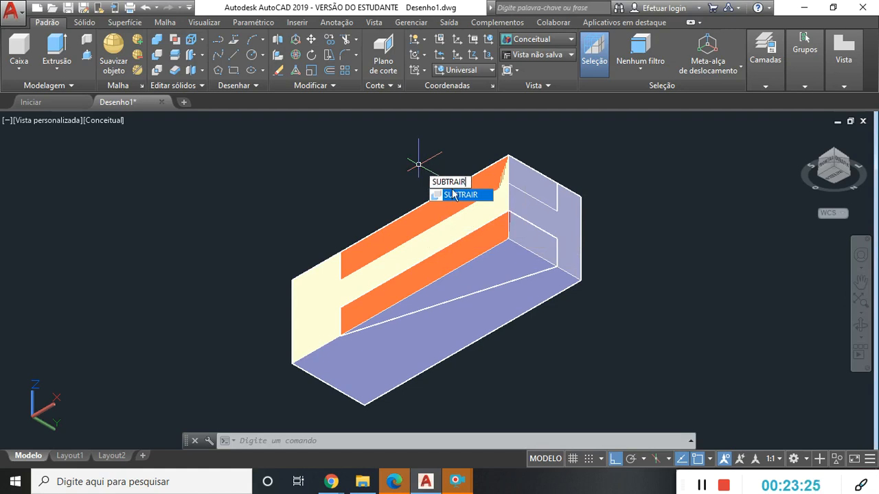
left_click(461, 196)
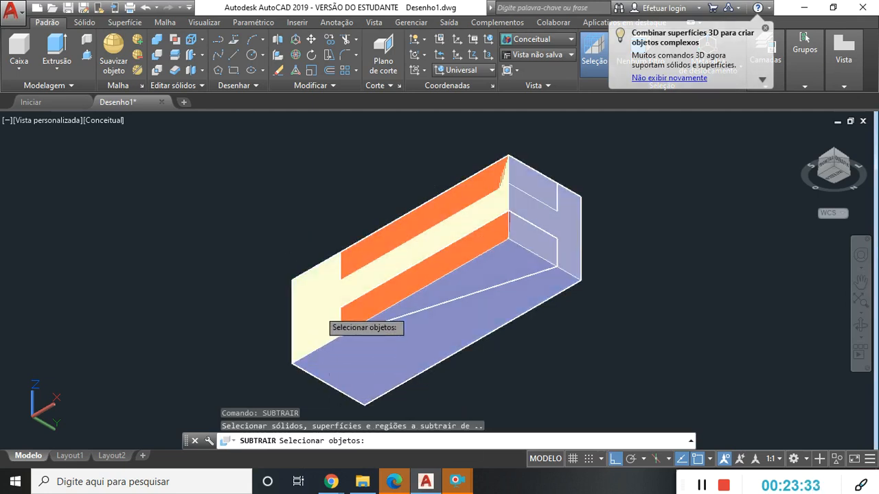
left_click(369, 376)
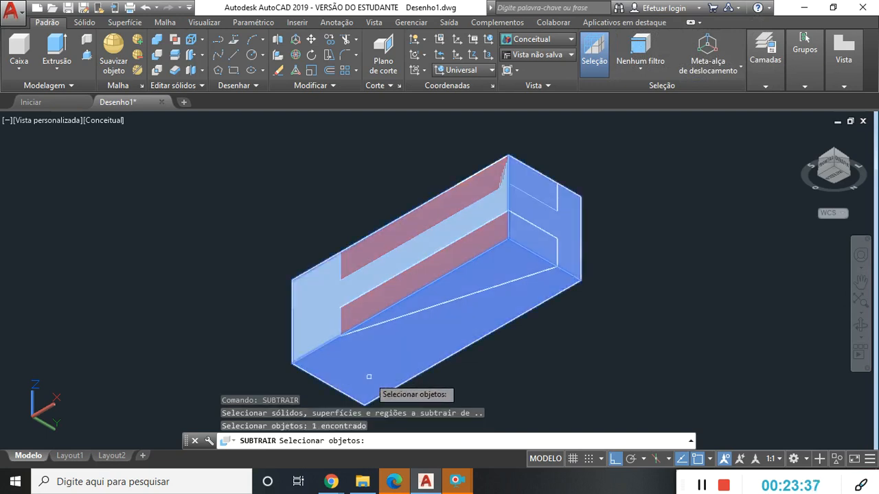
key("Return")
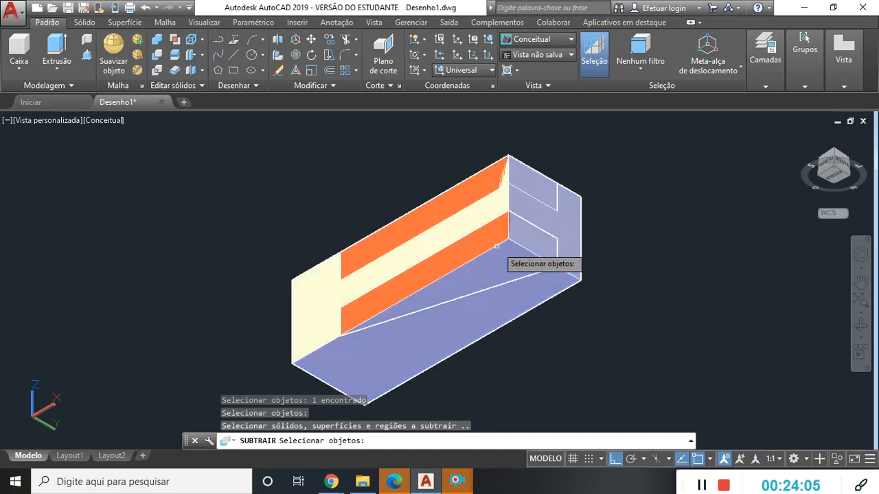
key("Escape")
- Switch the display to Estrutura de arame 2D and subtract both triangular wedges from the block with SUBTRAIR
left_click(91, 122)
left_click(146, 152)
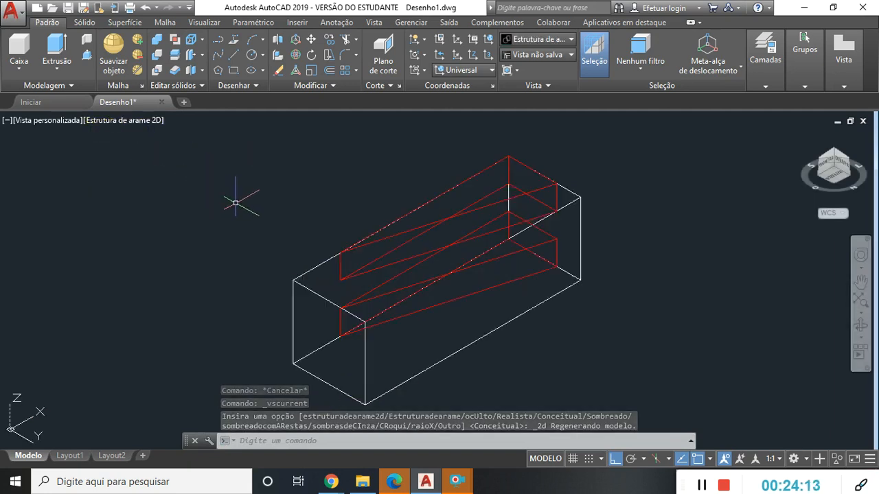
type("SU")
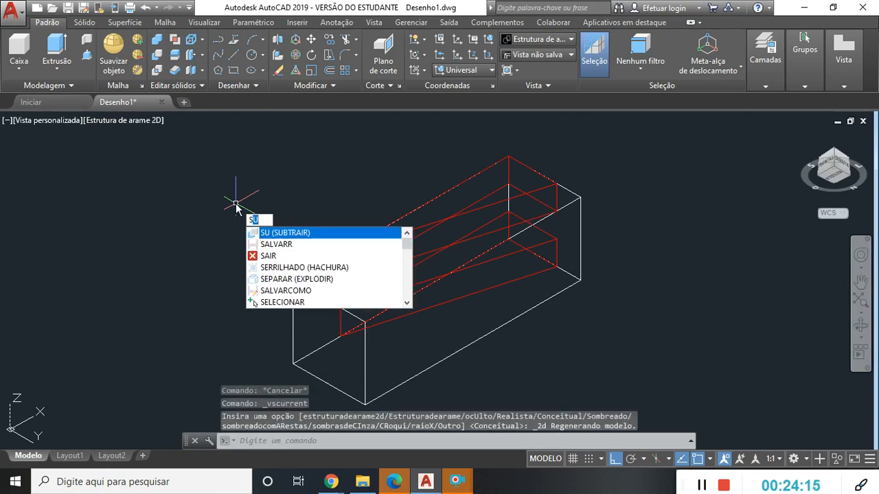
type("BTRa")
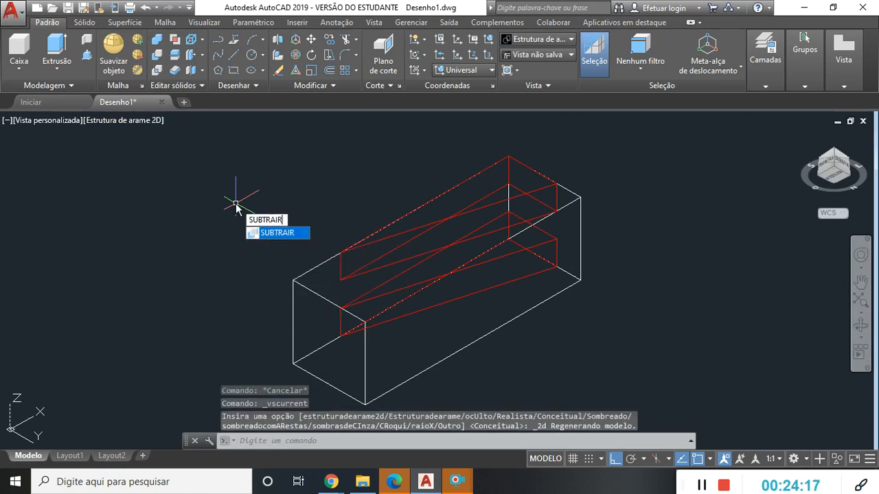
key("Return")
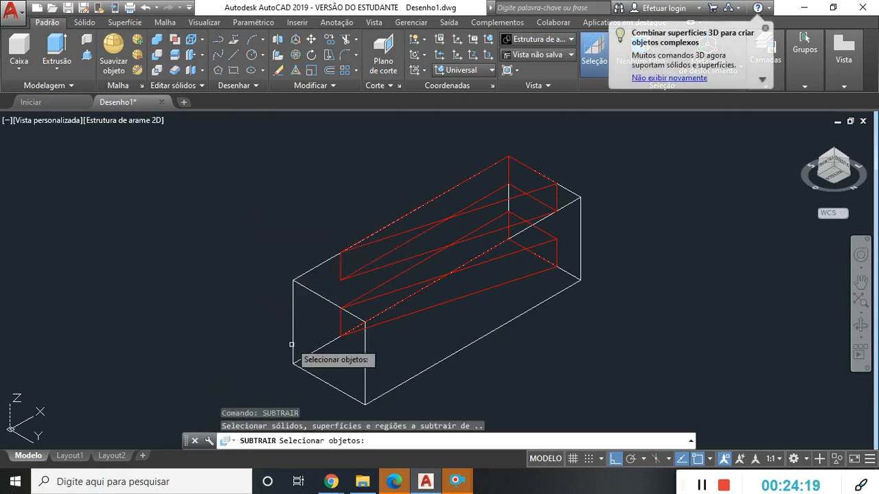
left_click(306, 359)
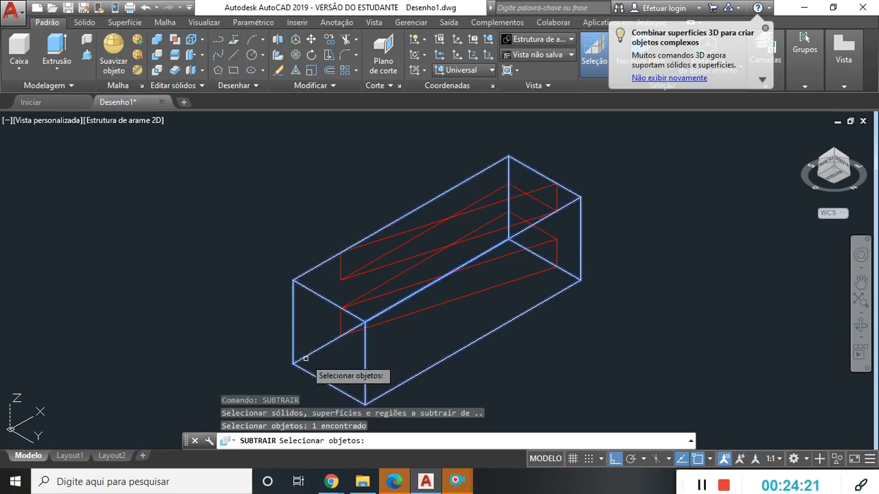
key("Return")
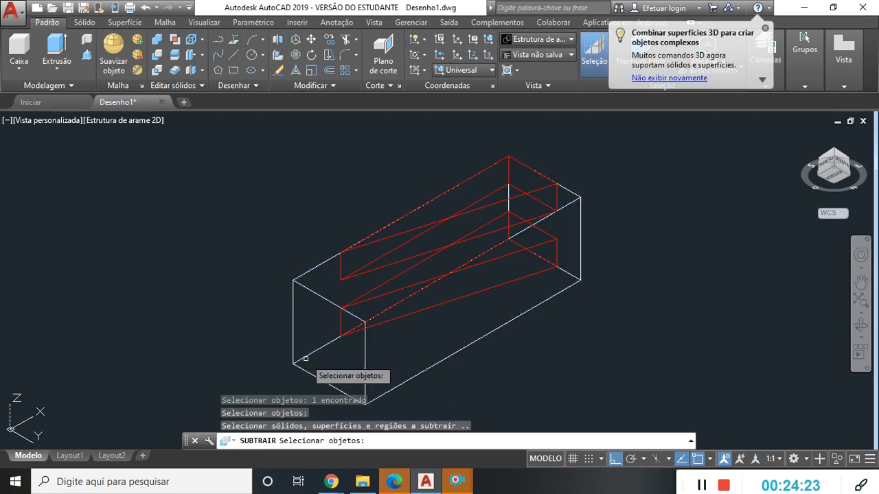
left_click(514, 251)
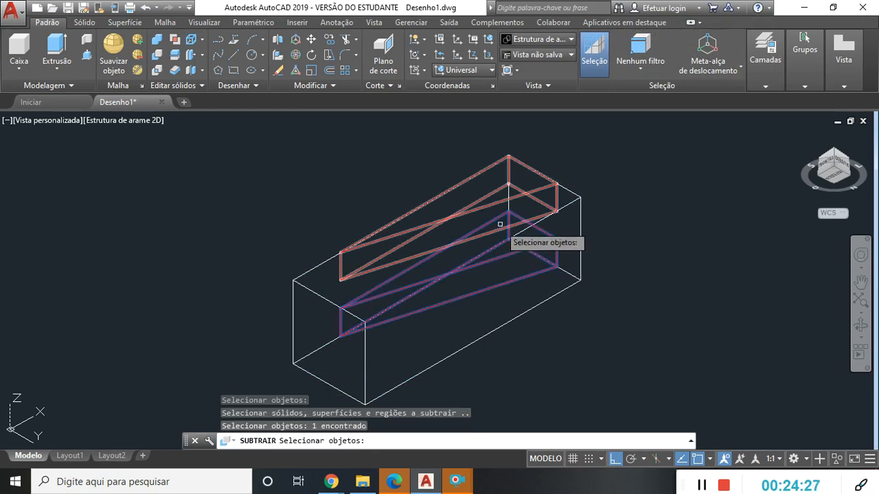
left_click(497, 203)
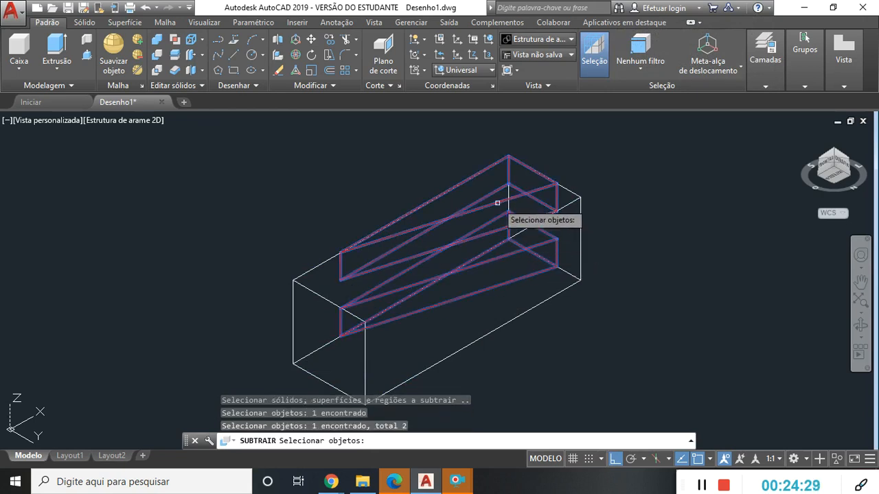
key("Return")
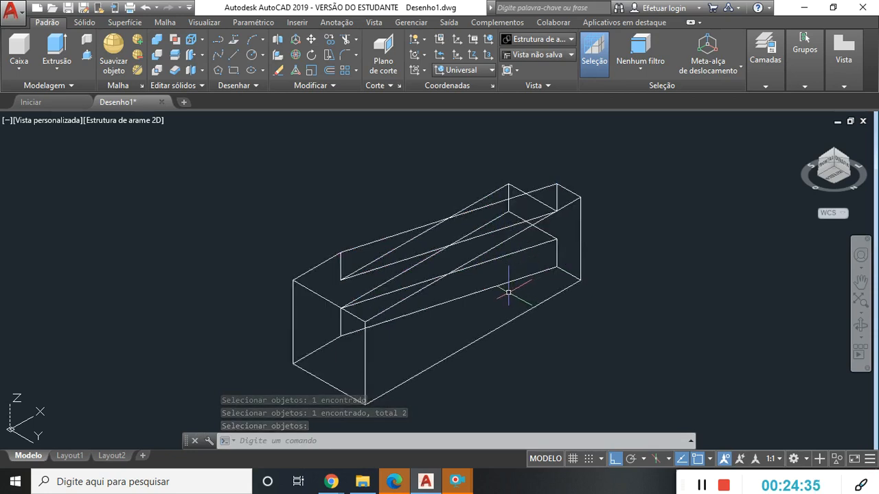
- Set the visual style to Conceitual and turn the part with Órbita livre to view the two wedge cuts
left_click(146, 122)
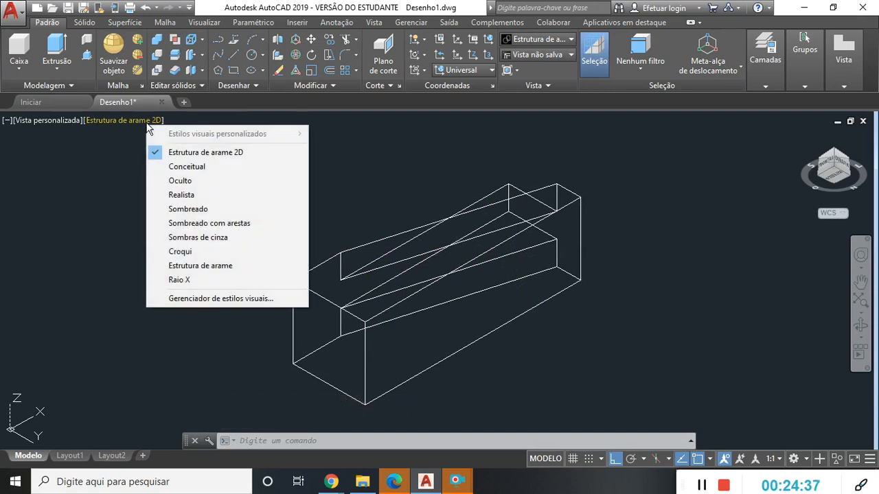
left_click(171, 167)
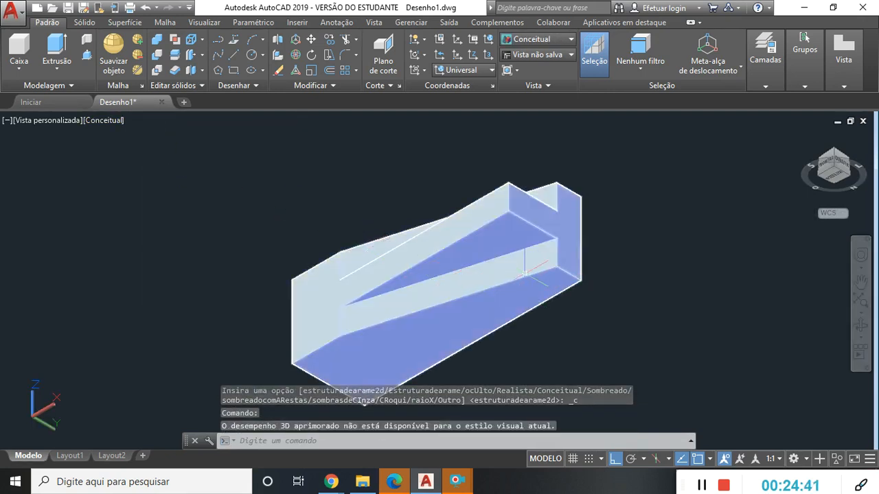
left_click(861, 337)
left_click(841, 366)
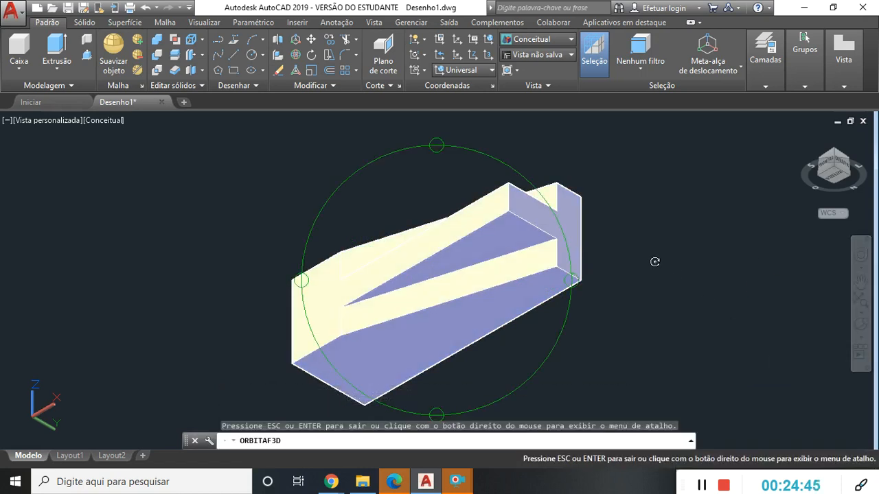
left_click_drag(632, 238, 597, 383)
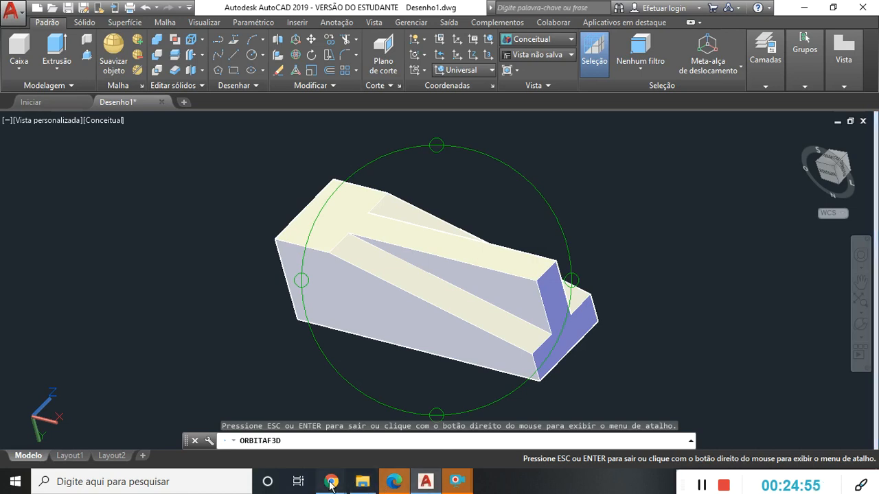
- Compare the solid's shape with drawing 16 in the Chrome PDF and return to AutoCAD
mouse_move(331, 481)
left_click(285, 425)
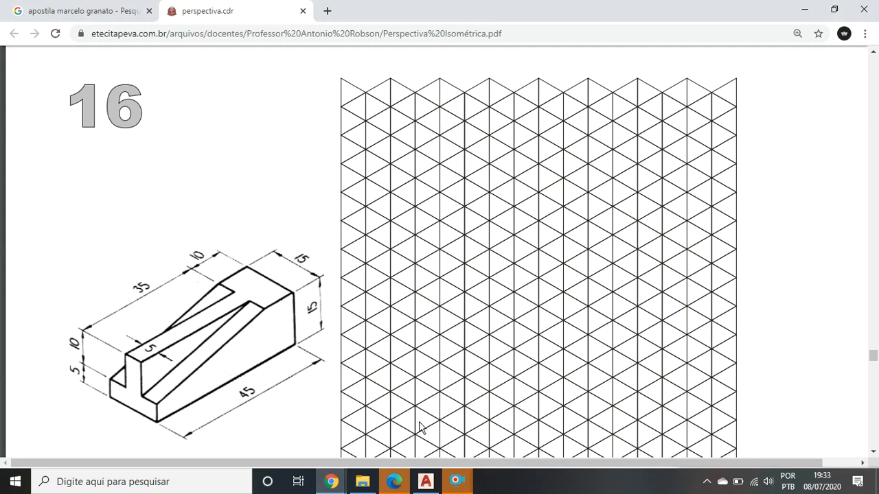
left_click(436, 477)
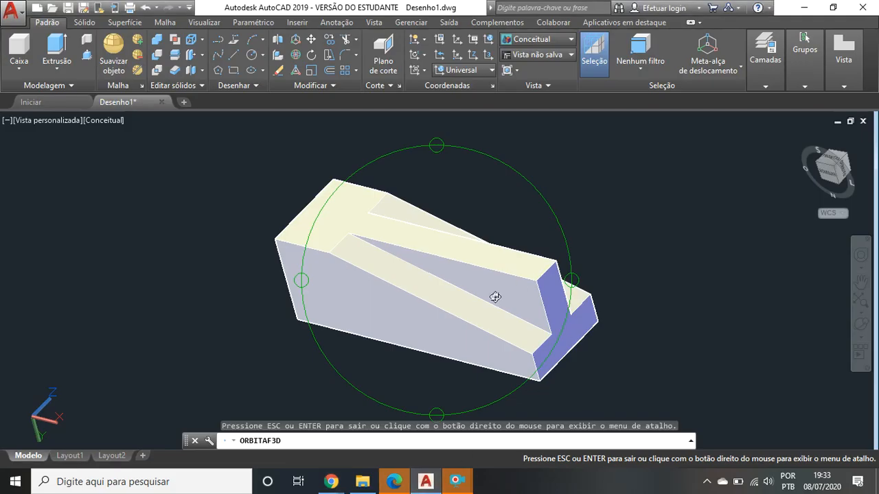
- Set the part spinning with Órbita contínua to inspect it from all sides
left_click(861, 337)
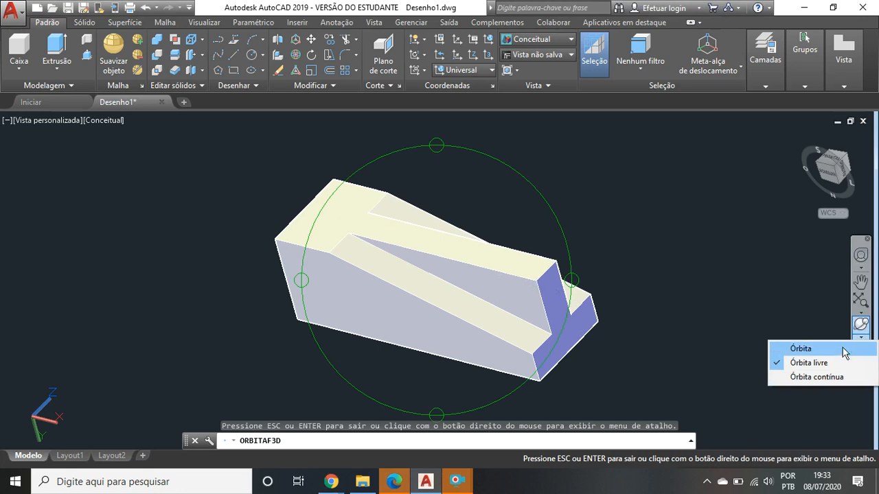
left_click(829, 376)
left_click_drag(636, 298, 614, 298)
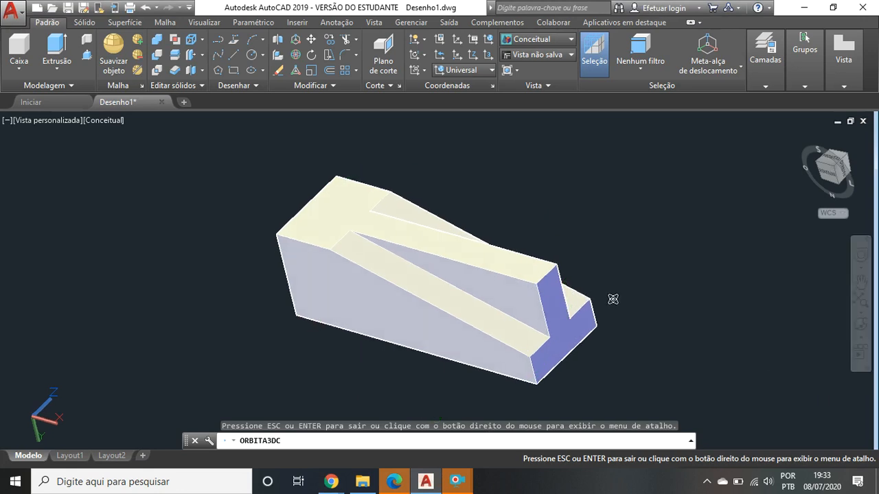